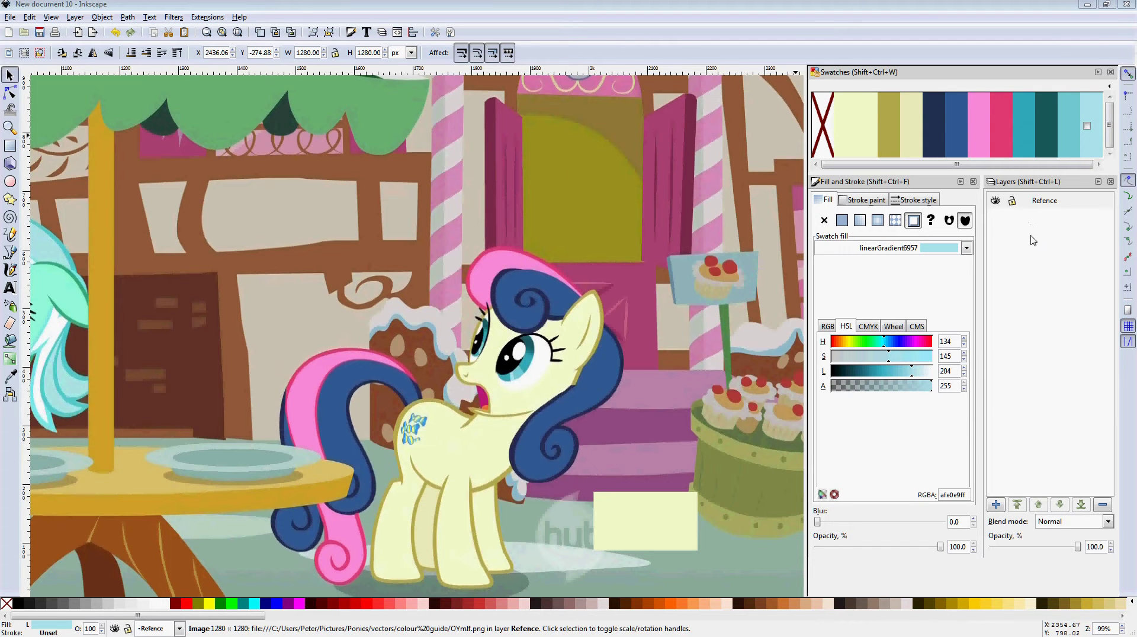
Step: Lock the Refence layer that holds the pony image
{"action": "left_click", "coordinate": [1012, 202]}
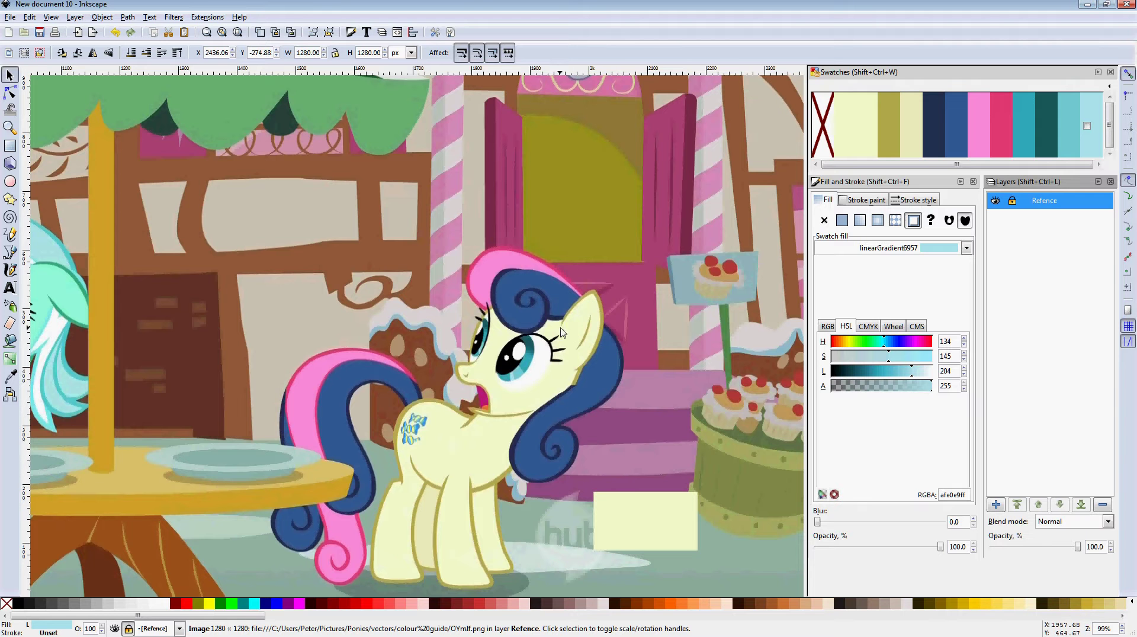
{"action": "mouse_move", "coordinate": [549, 383]}
{"action": "left_mouse_down"}
{"action": "mouse_move", "coordinate": [592, 420]}
{"action": "mouse_move", "coordinate": [559, 409]}
{"action": "left_mouse_up"}
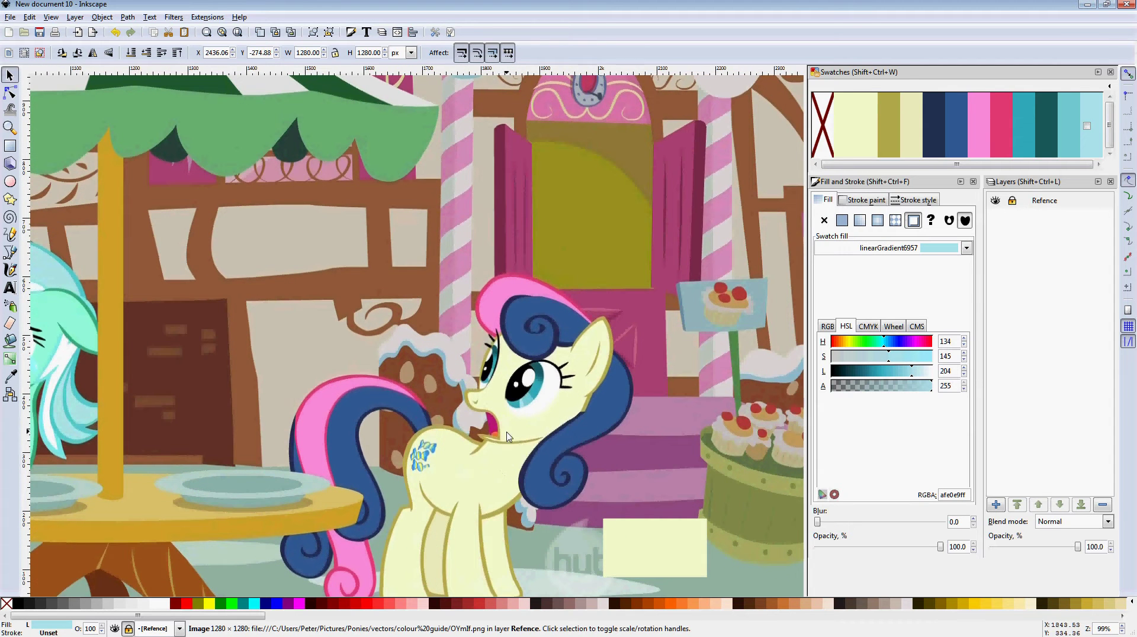
{"action": "scroll", "coordinate": [513, 425], "scroll_direction": "up", "scroll_amount": 1, "text": "ctrl"}
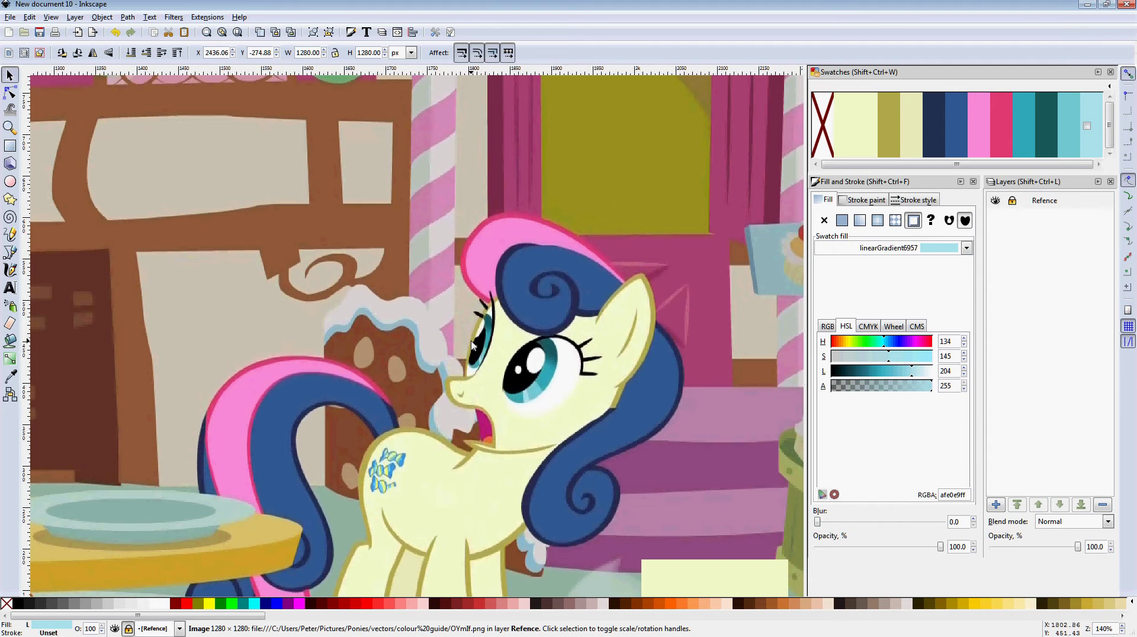
{"action": "left_click_drag", "start_coordinate": [432, 455], "coordinate": [515, 382]}
{"action": "scroll", "coordinate": [515, 388], "scroll_direction": "down", "scroll_amount": 1}
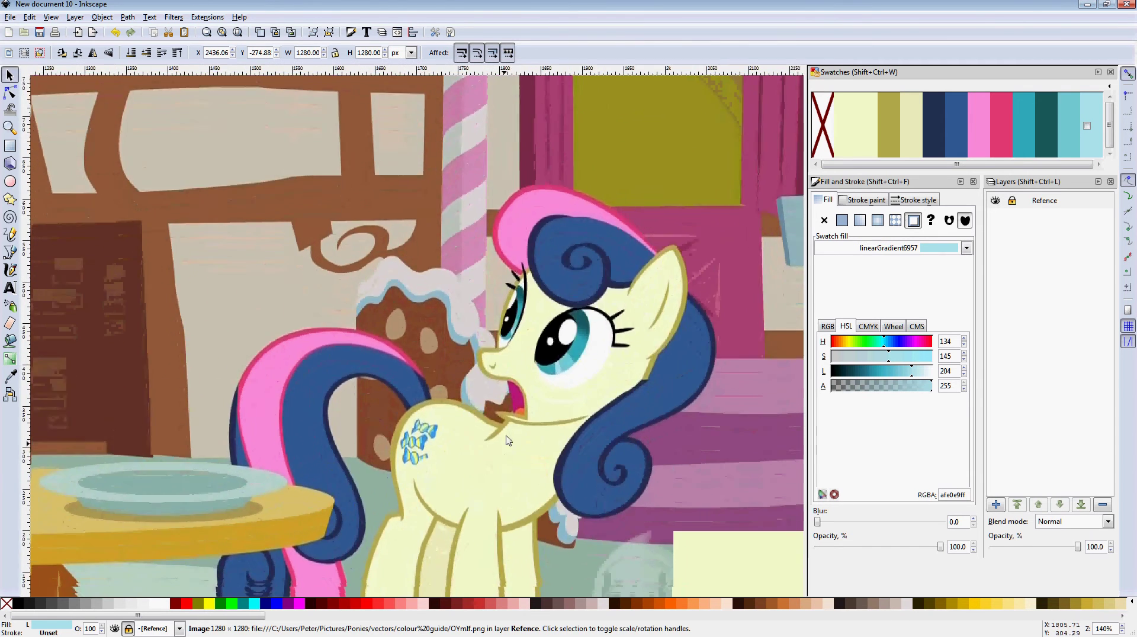
{"action": "scroll", "coordinate": [506, 390], "scroll_direction": "down", "scroll_amount": 1}
{"action": "scroll", "coordinate": [551, 409], "scroll_direction": "up", "scroll_amount": 4}
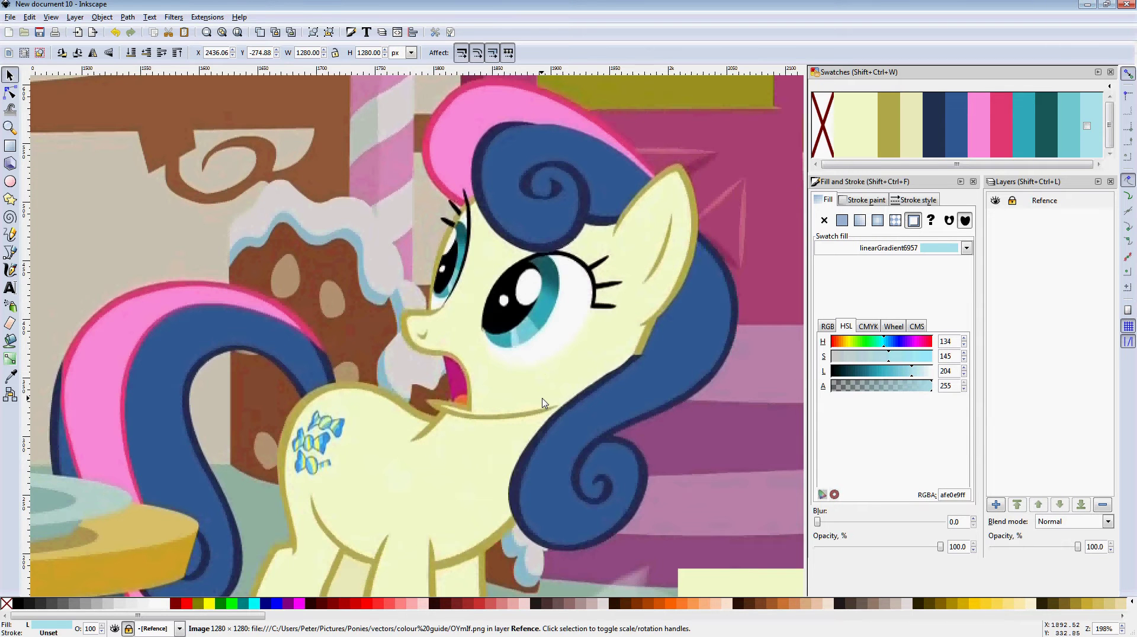
{"action": "mouse_move", "coordinate": [543, 381]}
{"action": "left_mouse_down"}
{"action": "mouse_move", "coordinate": [560, 372]}
{"action": "mouse_move", "coordinate": [555, 389]}
{"action": "left_mouse_up"}
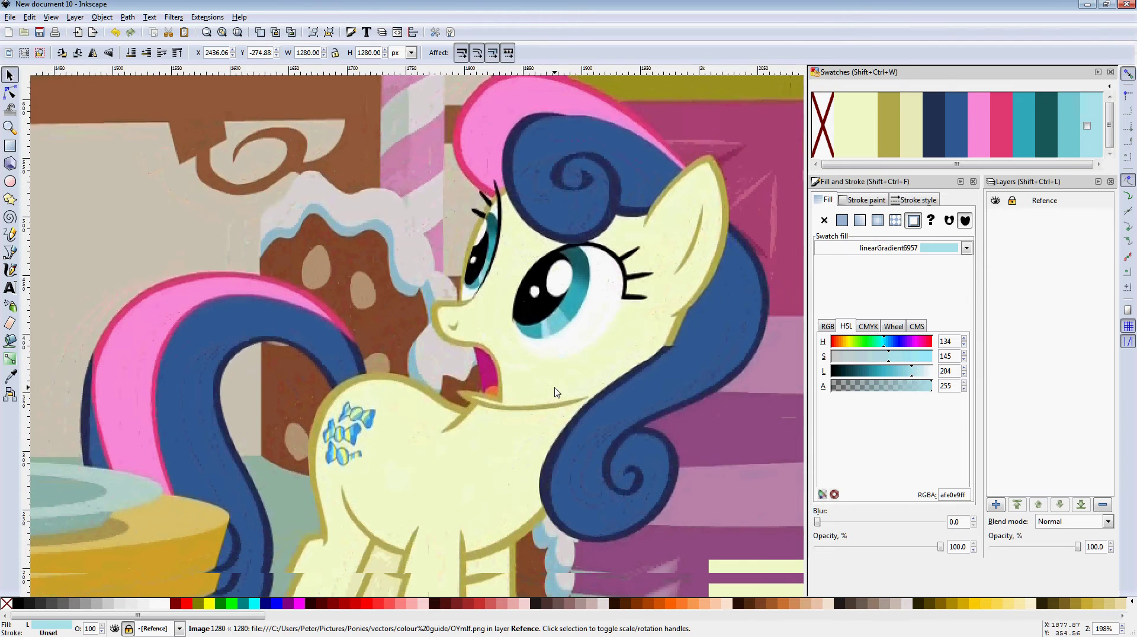
{"action": "left_click", "coordinate": [10, 252]}
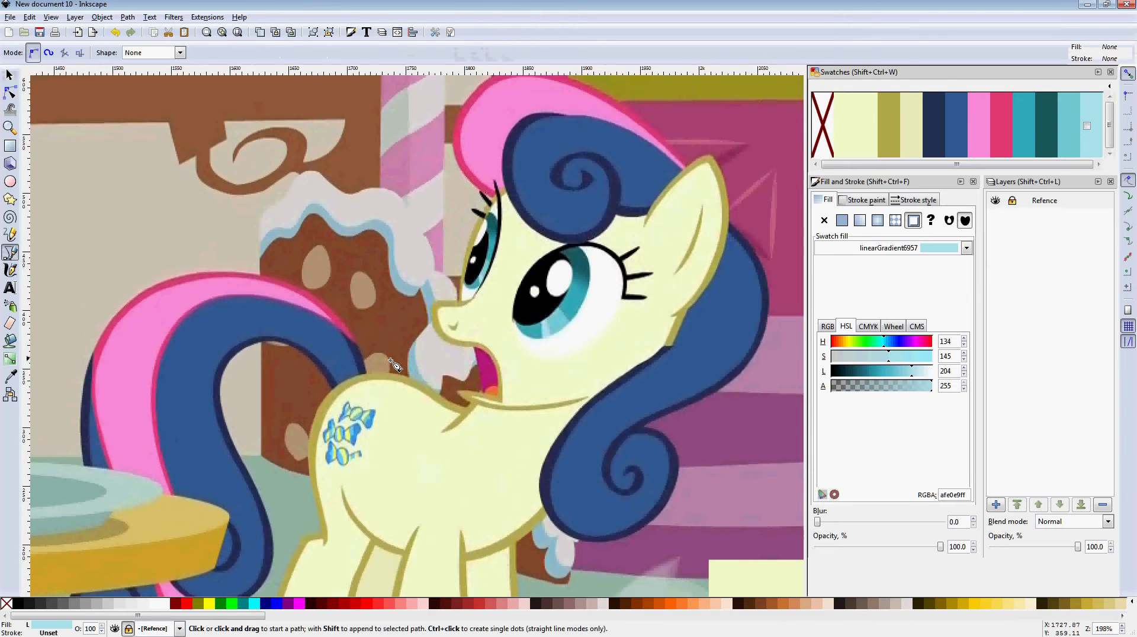
{"action": "scroll", "coordinate": [501, 379], "scroll_direction": "up", "scroll_amount": 1}
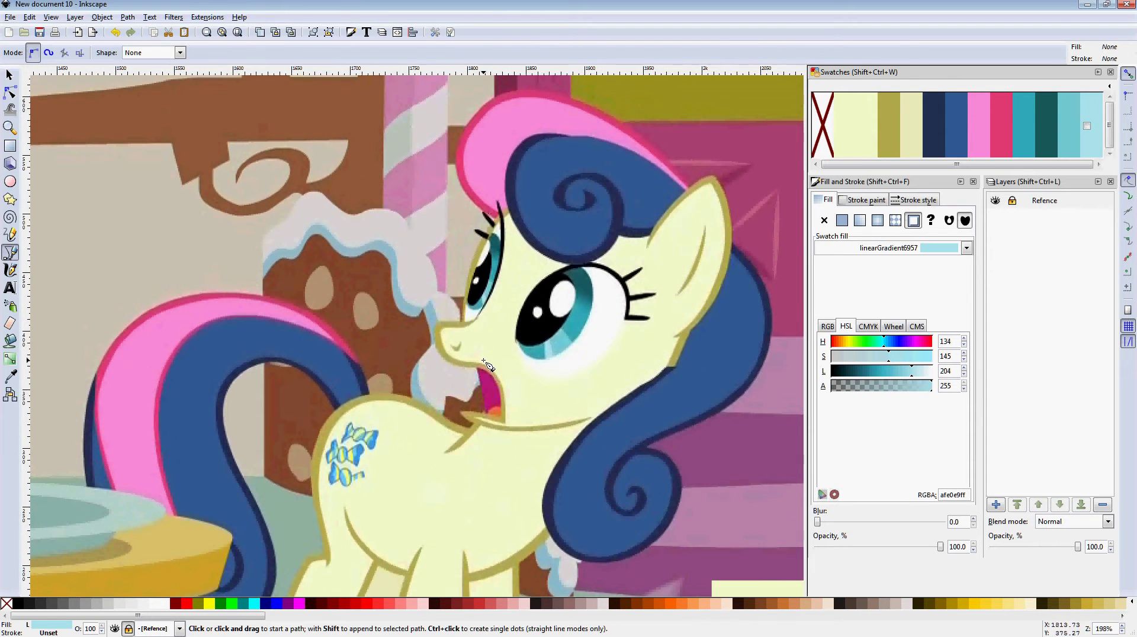
{"action": "scroll", "coordinate": [501, 385], "scroll_direction": "down", "scroll_amount": 1}
{"action": "scroll", "coordinate": [539, 411], "scroll_direction": "up", "scroll_amount": 2}
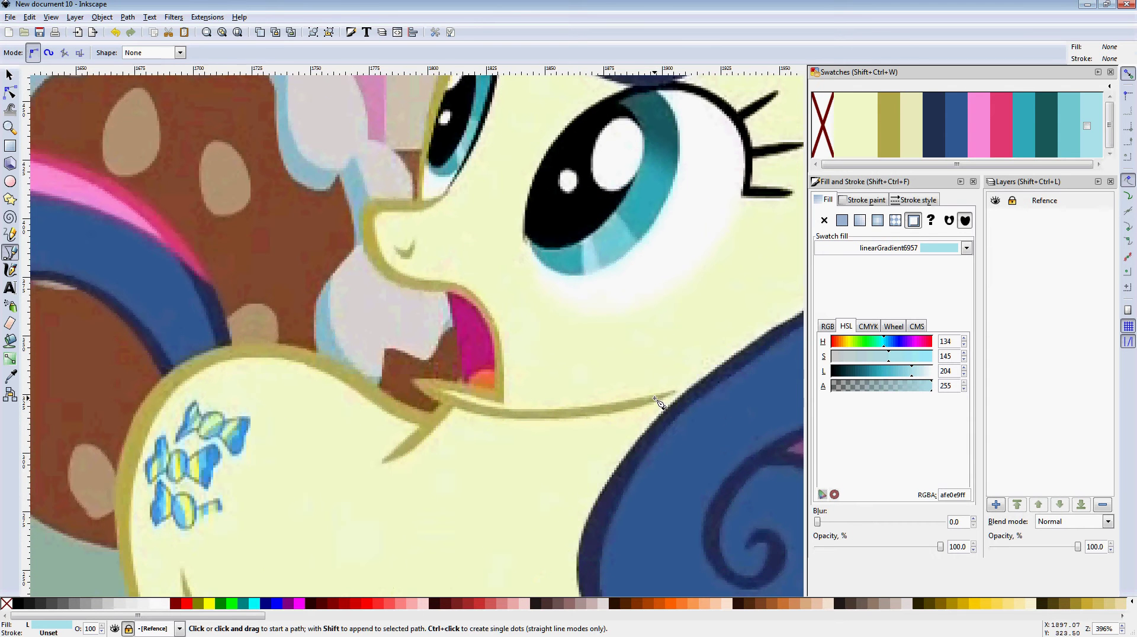
{"action": "left_click", "coordinate": [656, 404]}
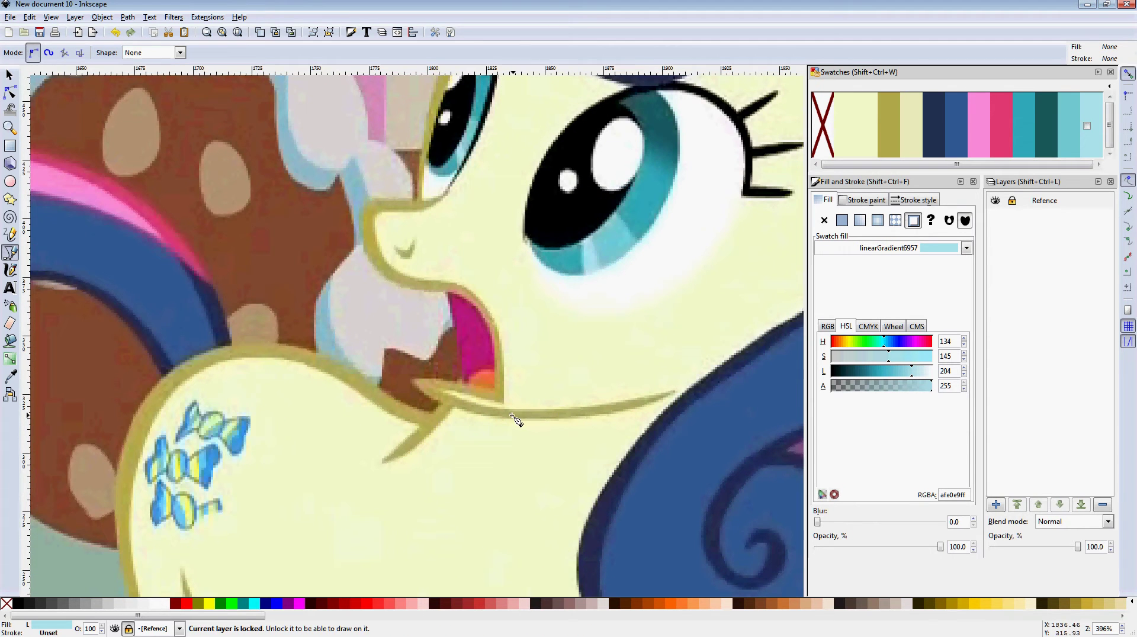
{"action": "right_click", "coordinate": [110, 106]}
{"action": "left_click", "coordinate": [83, 124]}
{"action": "left_click", "coordinate": [10, 76]}
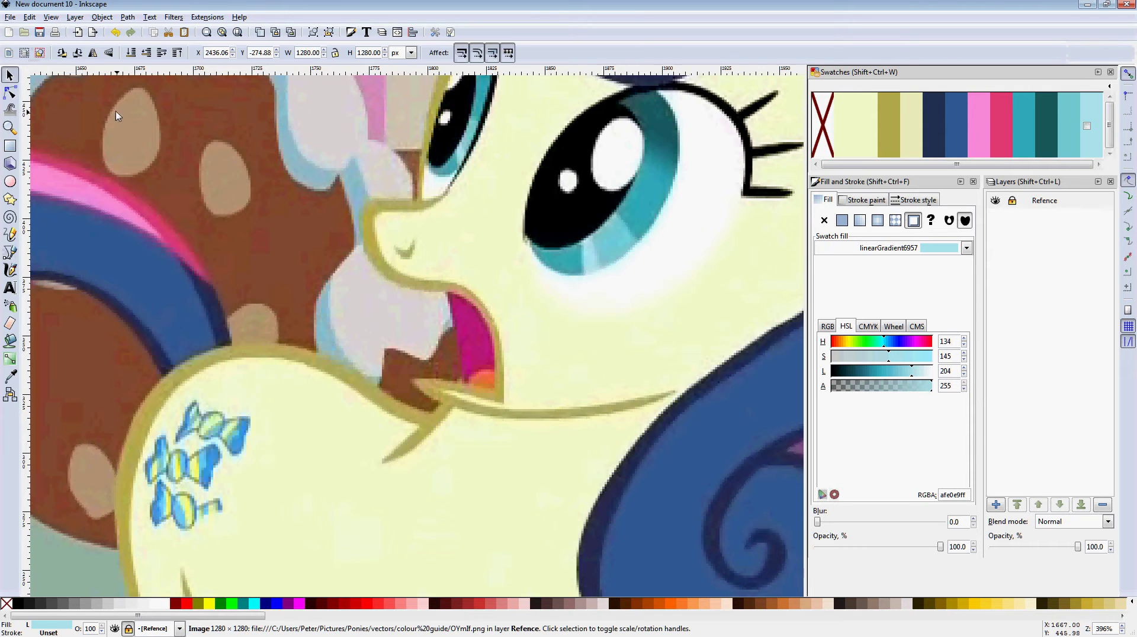
Step: Add a layer named Head above the current one and make it active
{"action": "left_click", "coordinate": [997, 505]}
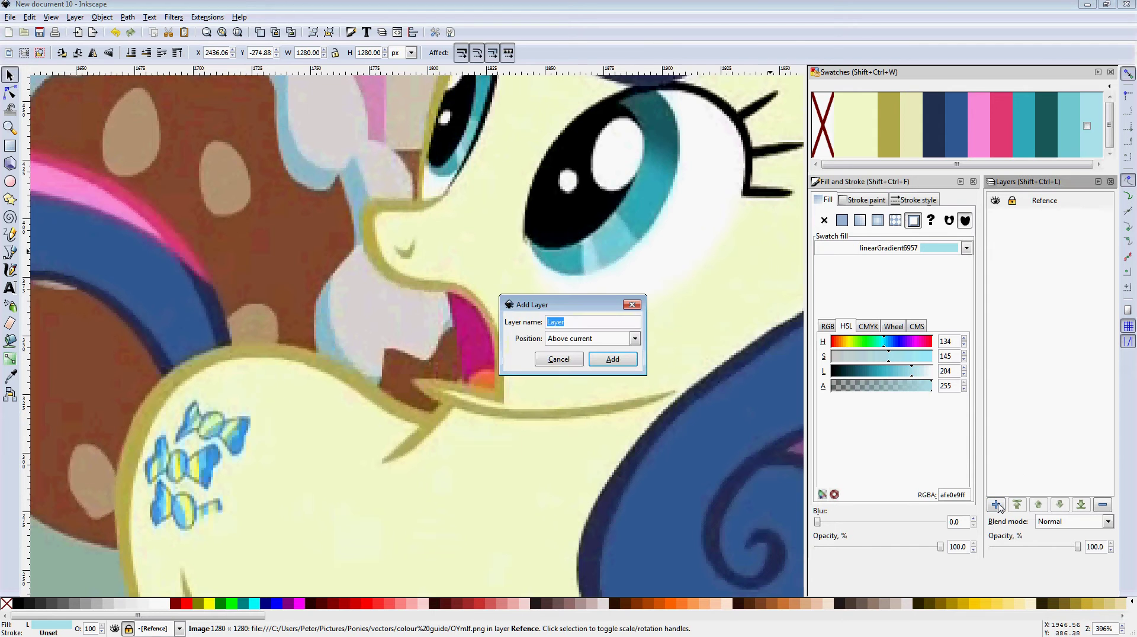
{"action": "type", "text": "Head"}
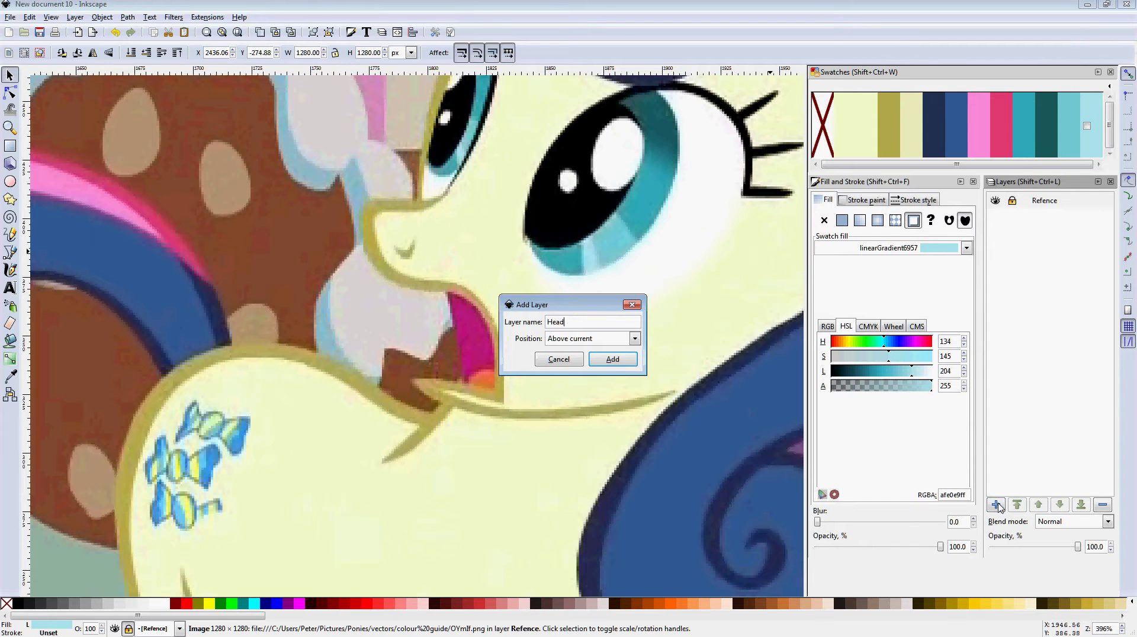
{"action": "left_click", "coordinate": [617, 361]}
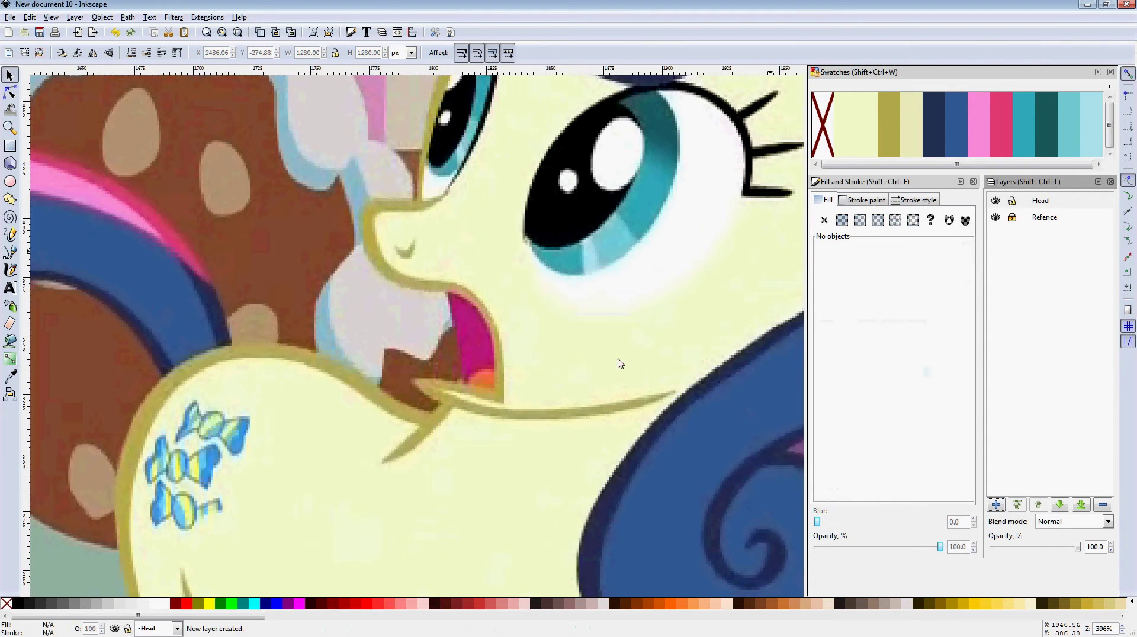
{"action": "left_click", "coordinate": [1040, 201]}
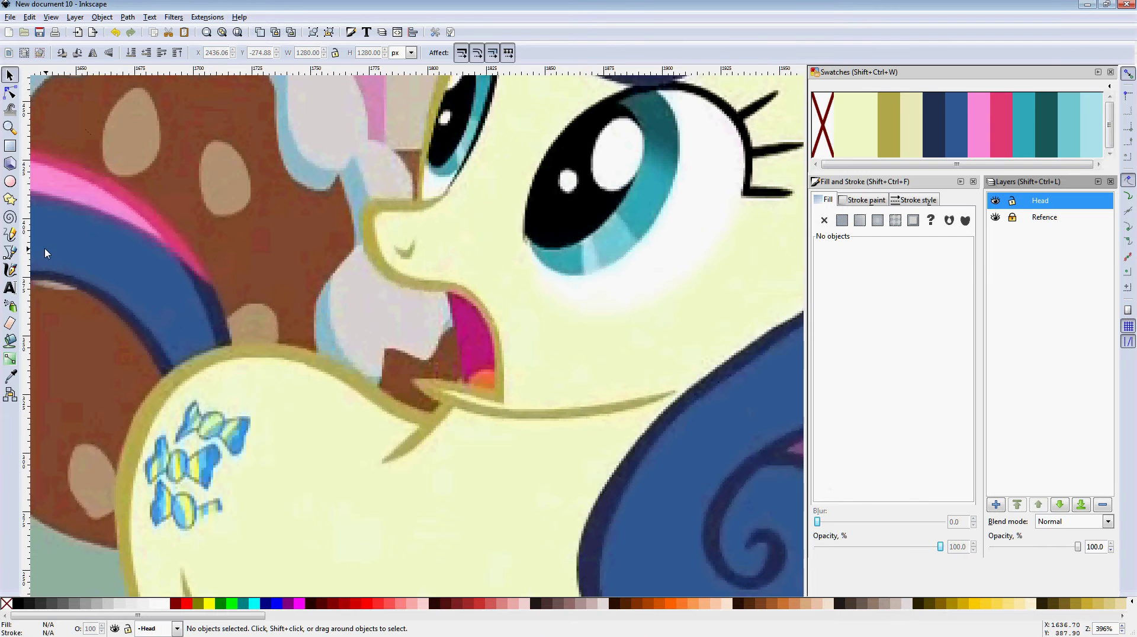
Step: Draw an open six-node Bezier path of straight segments along the pony's jaw line, open mouth and muzzle, ending on top of the nose
{"action": "left_click", "coordinate": [9, 251]}
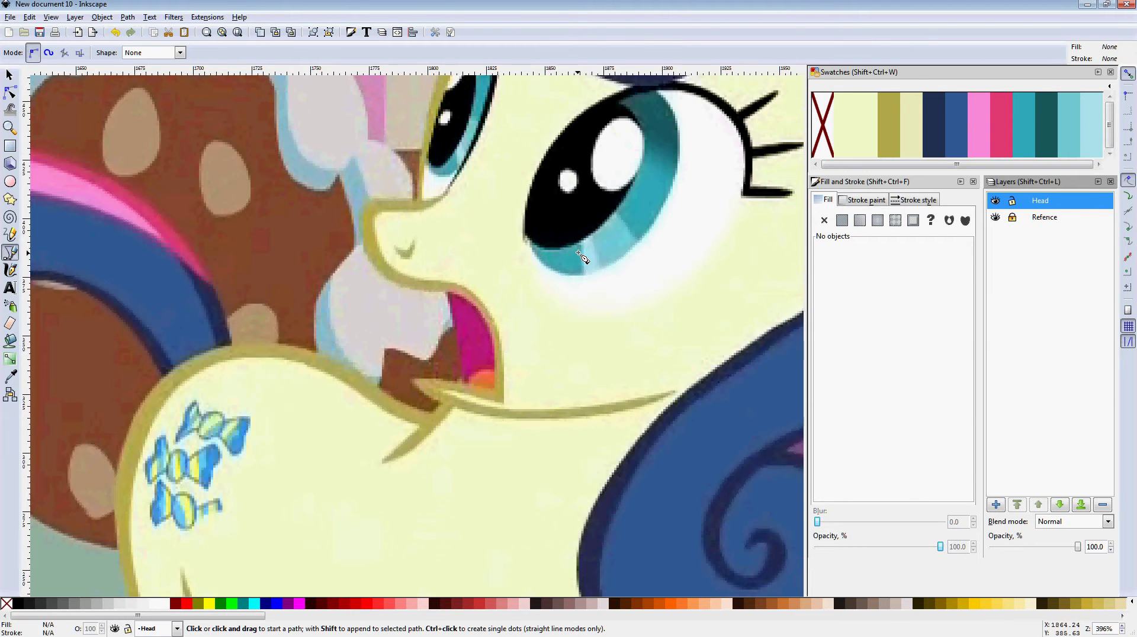
{"action": "left_click", "coordinate": [629, 405]}
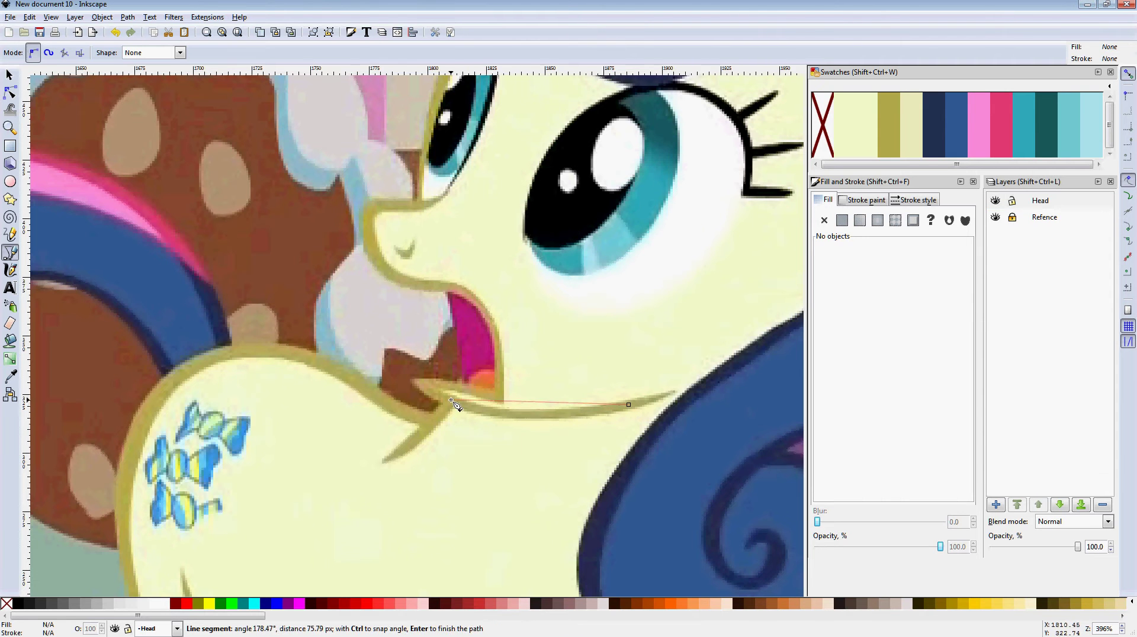
{"action": "left_click", "coordinate": [425, 383]}
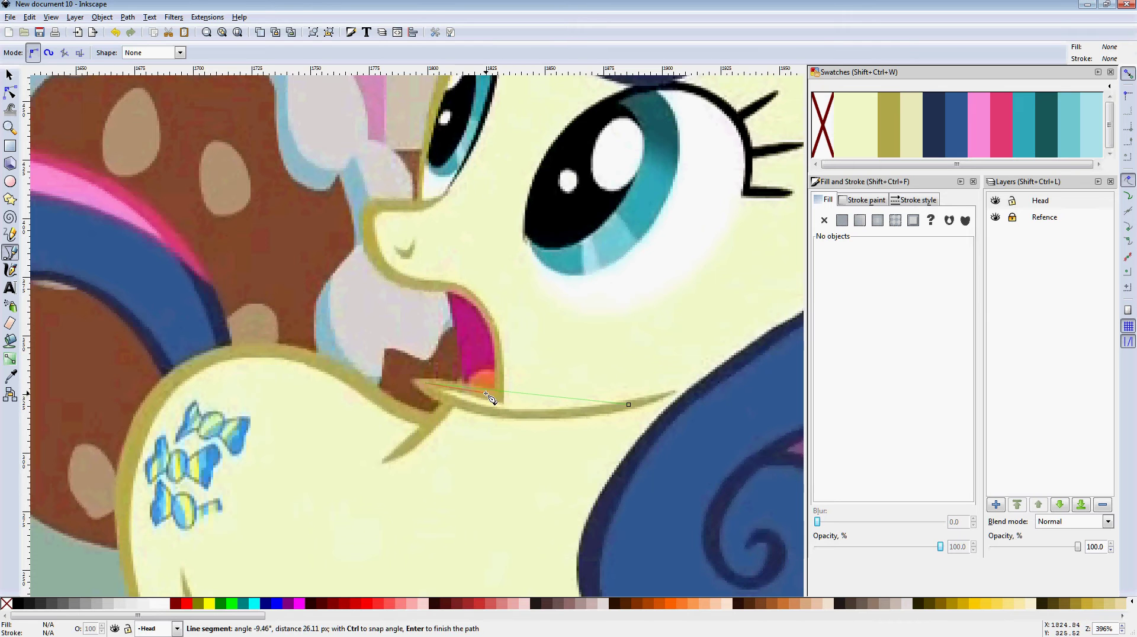
{"action": "left_click", "coordinate": [431, 287]}
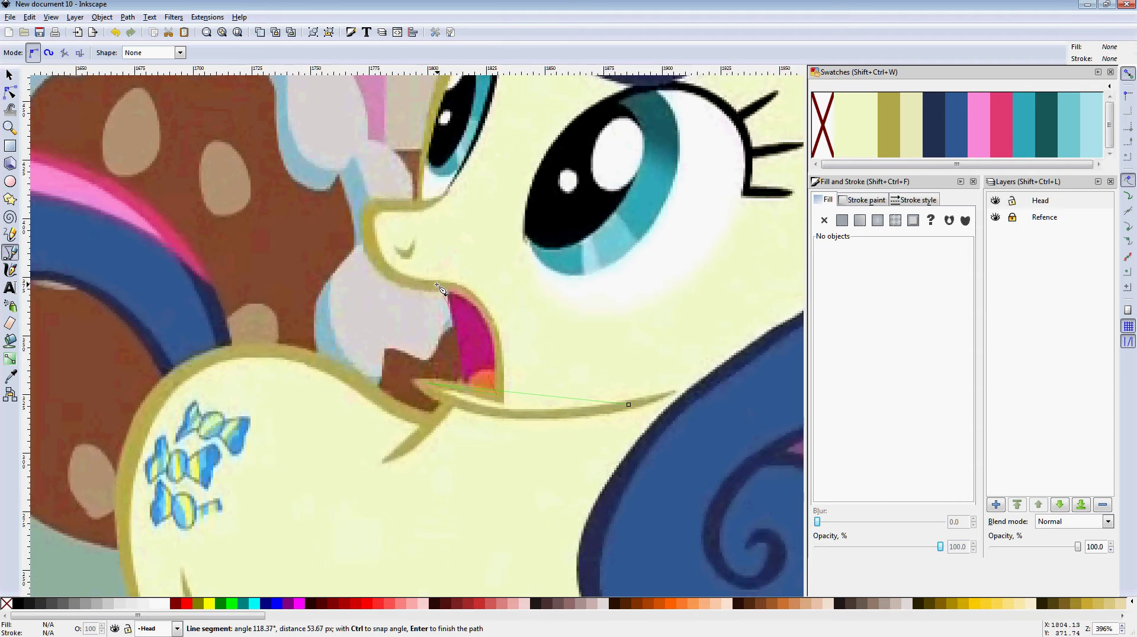
{"action": "left_click", "coordinate": [370, 234]}
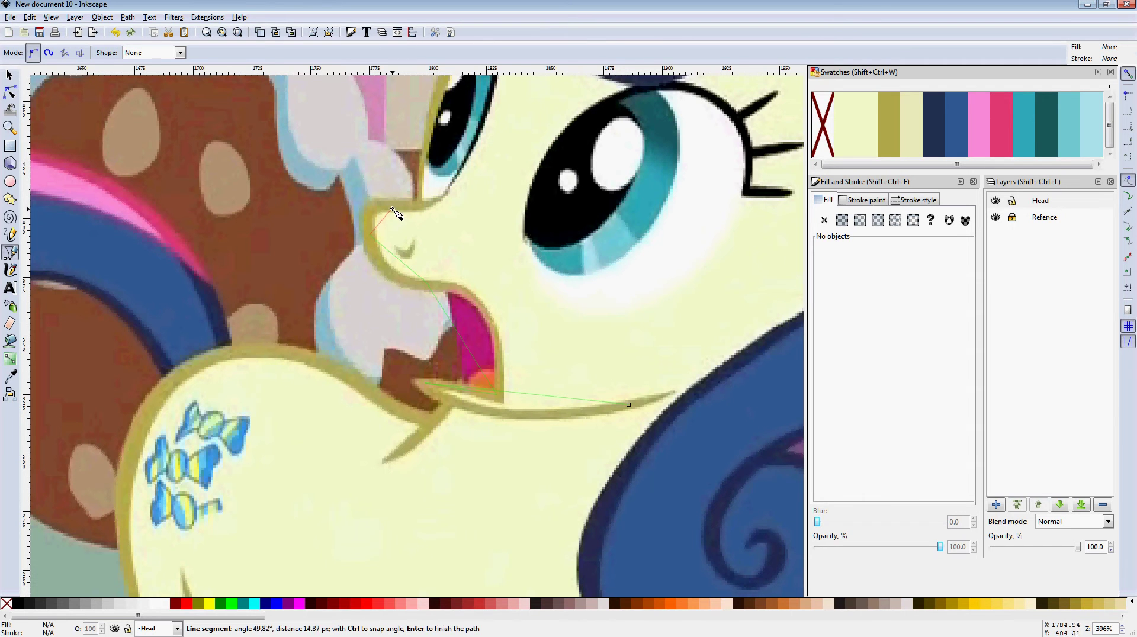
{"action": "left_click", "coordinate": [402, 208]}
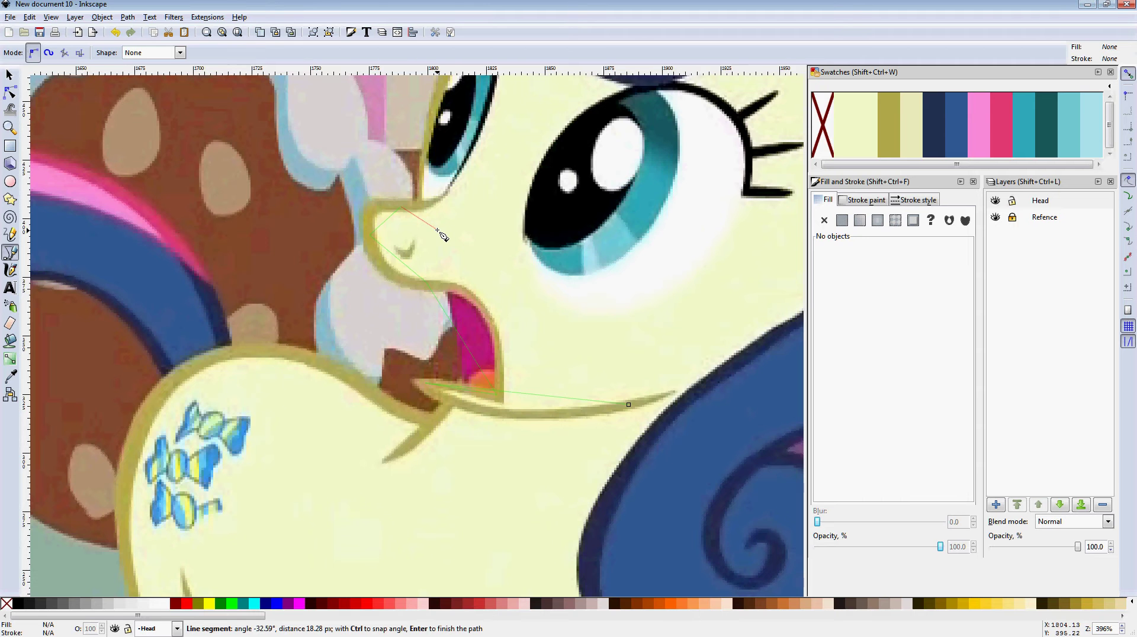
{"action": "key", "text": "Return"}
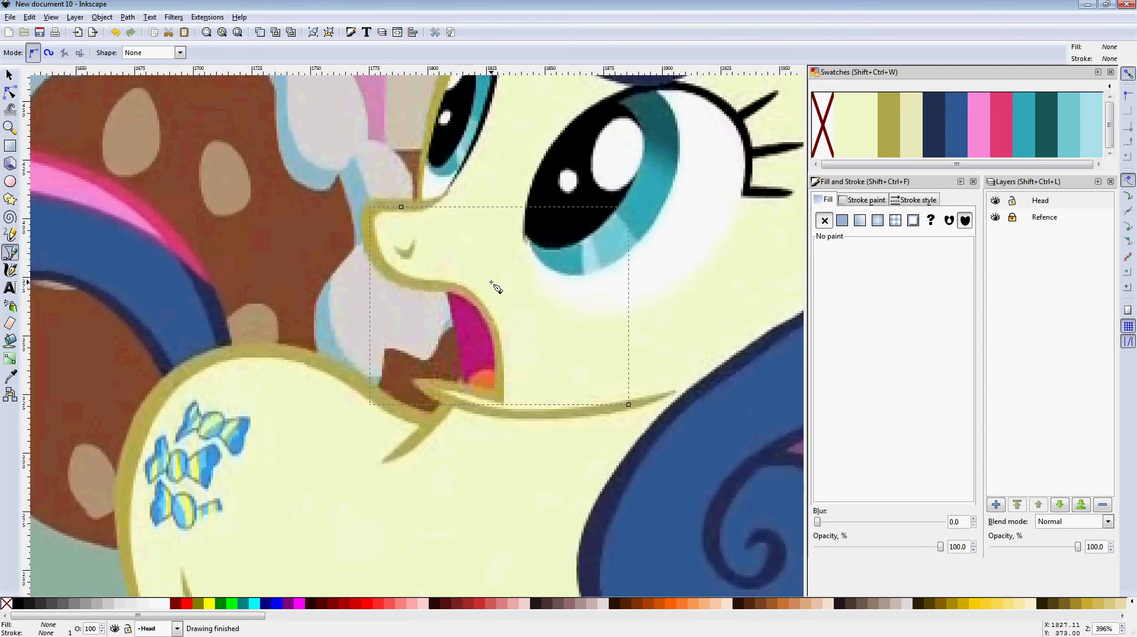
Step: Bend the path's segments into curves that follow the jaw, mouth and muzzle outline, and make the upper-lip and nose-tip nodes smooth
{"action": "left_click", "coordinate": [16, 96]}
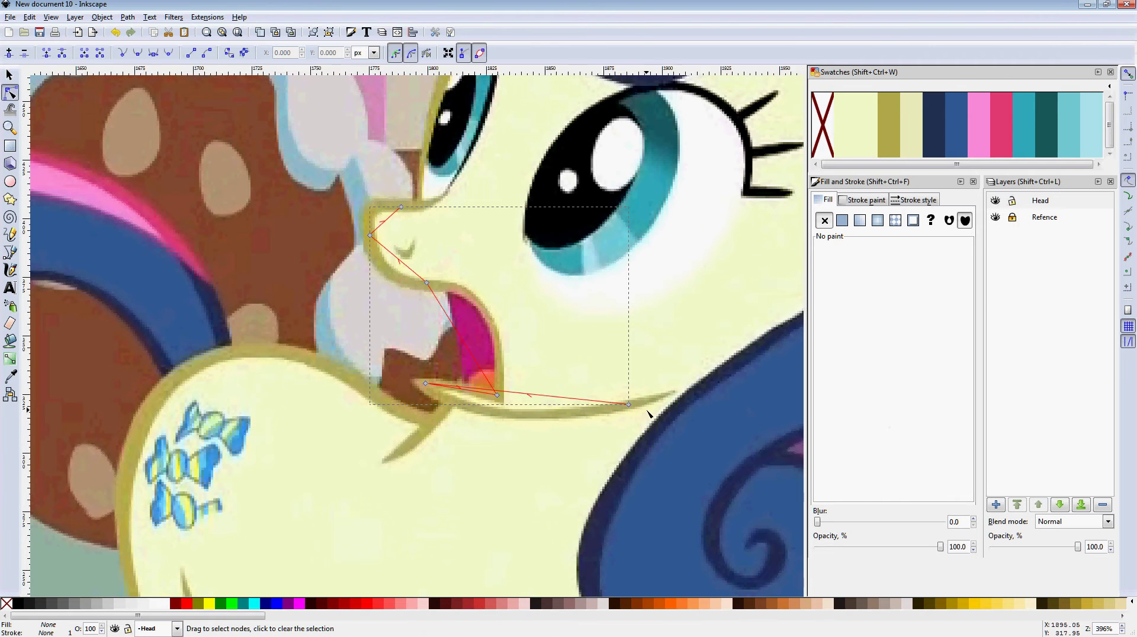
{"action": "left_click_drag", "start_coordinate": [538, 398], "coordinate": [516, 419]}
{"action": "left_click_drag", "start_coordinate": [481, 336], "coordinate": [497, 327]}
{"action": "mouse_move", "coordinate": [400, 257]}
{"action": "left_mouse_down"}
{"action": "mouse_move", "coordinate": [403, 274]}
{"action": "mouse_move", "coordinate": [387, 272]}
{"action": "left_mouse_up"}
{"action": "left_click_drag", "start_coordinate": [385, 223], "coordinate": [442, 303]}
{"action": "key", "text": "shift+c"}
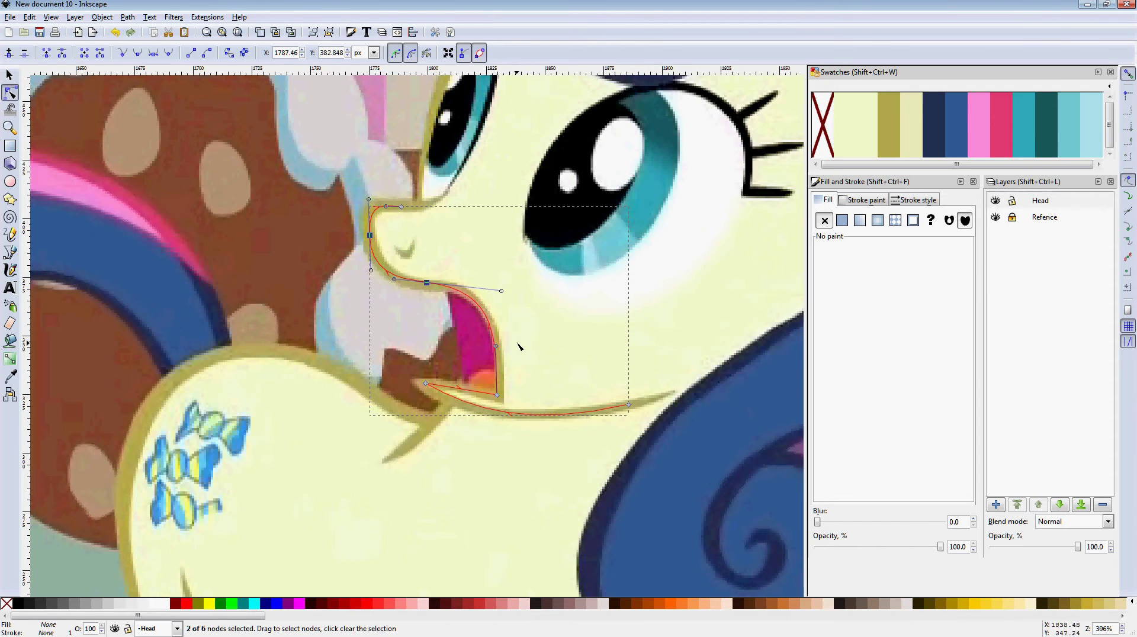
Step: Fine-tune the mouth-corner, chin-tip and upper-lip nodes and handles so the path runs along the middle of the reference outline
{"action": "left_click", "coordinate": [497, 396]}
{"action": "left_click_drag", "start_coordinate": [497, 395], "coordinate": [503, 396]}
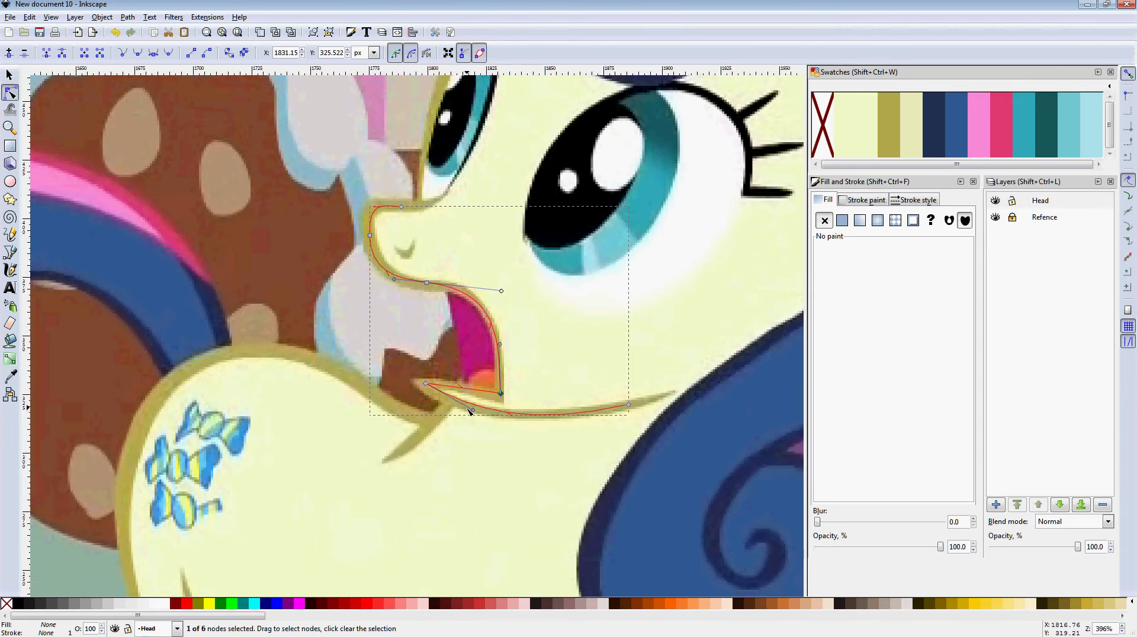
{"action": "left_click", "coordinate": [426, 384]}
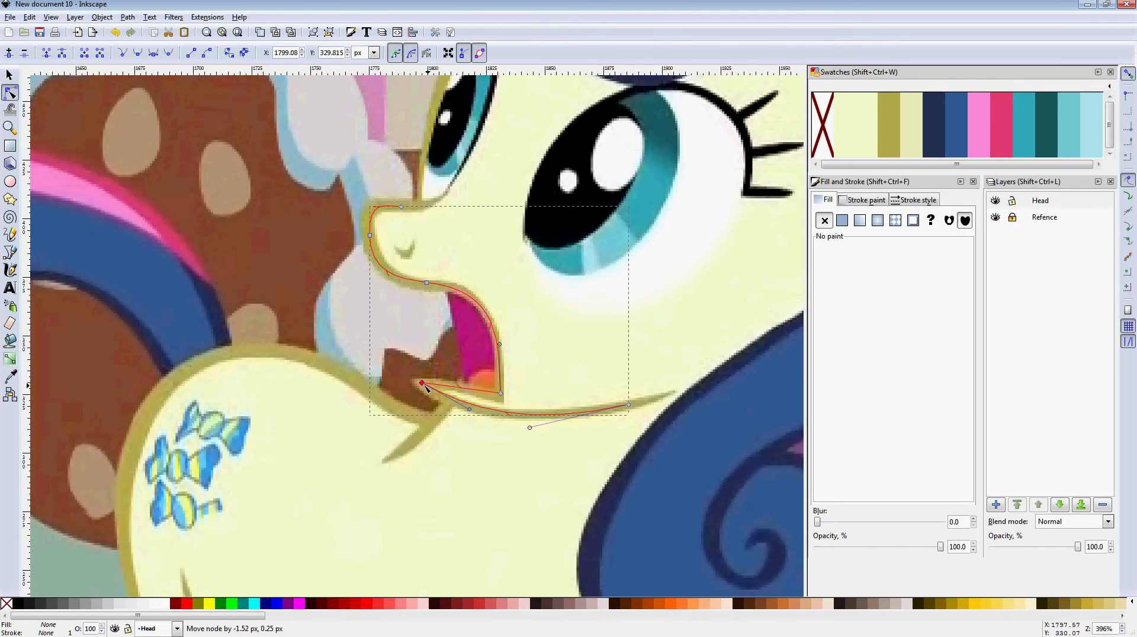
{"action": "left_click_drag", "start_coordinate": [427, 385], "coordinate": [466, 417]}
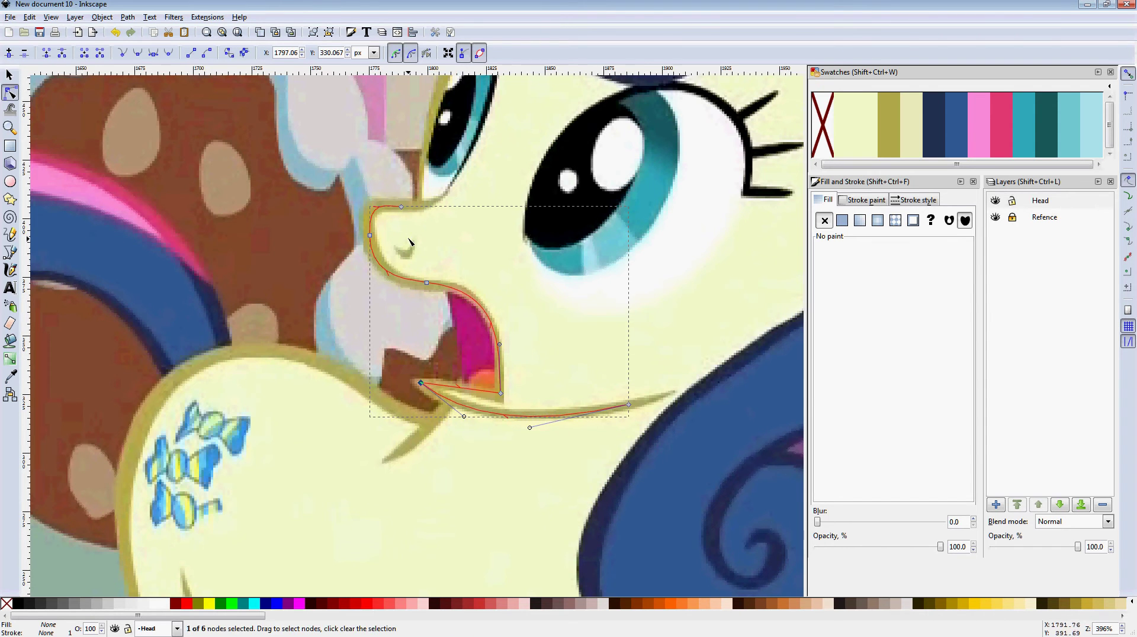
{"action": "left_click", "coordinate": [427, 284]}
{"action": "left_click_drag", "start_coordinate": [503, 292], "coordinate": [505, 289]}
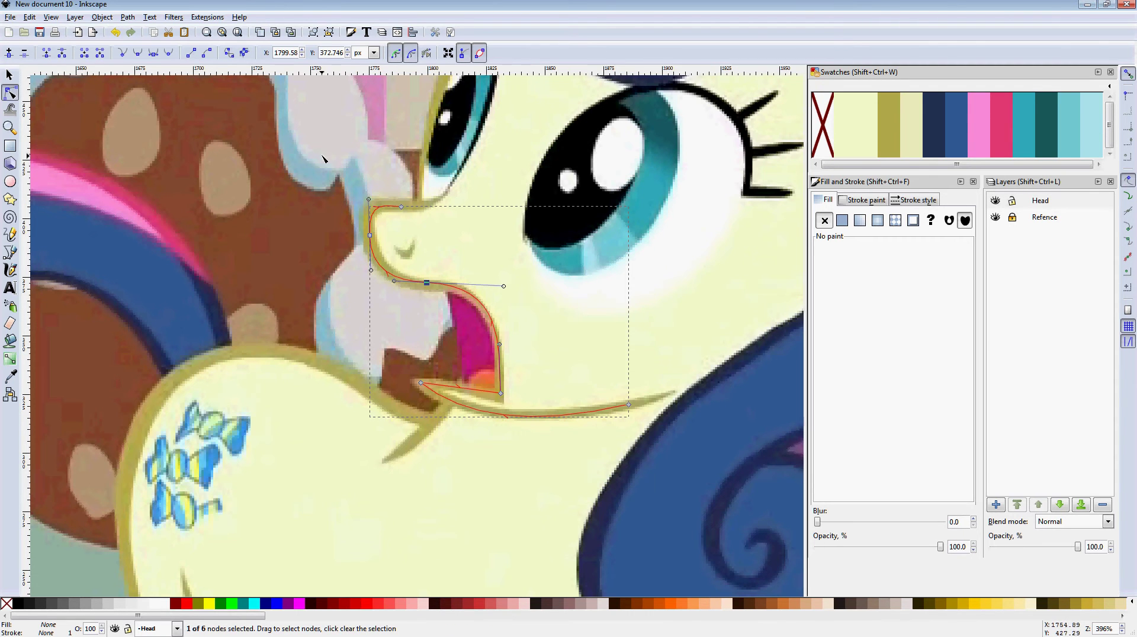
Step: Give the head path the dark olive-gold swatch as its stroke colour and a stroke width of 5 px
{"action": "left_click_drag", "start_coordinate": [320, 188], "coordinate": [332, 188]}
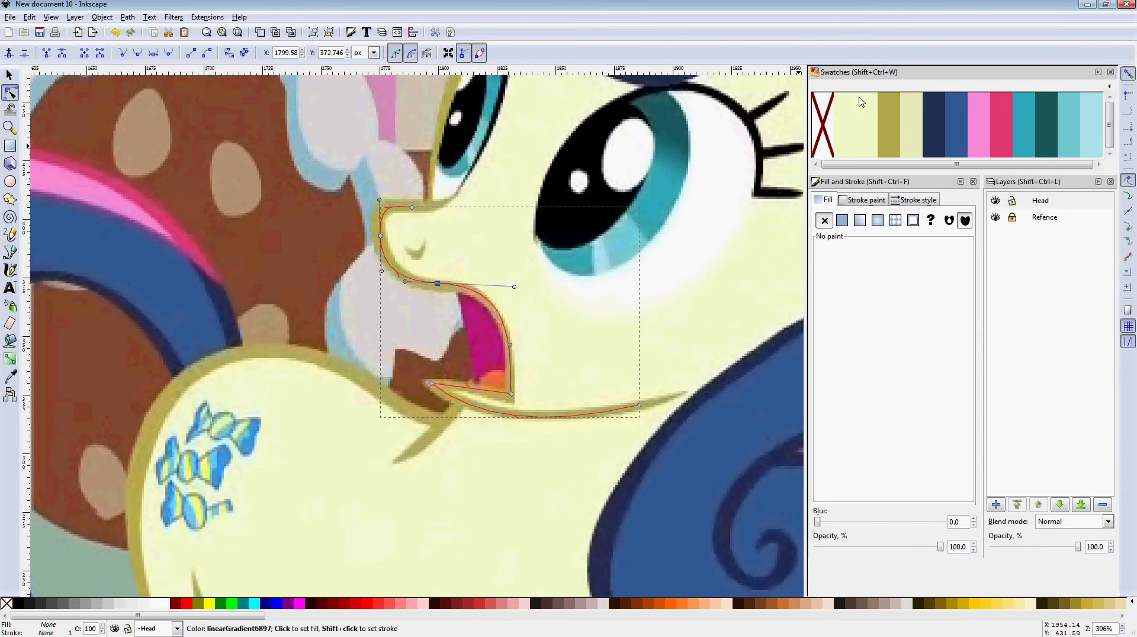
{"action": "left_click", "coordinate": [888, 113], "text": "shift"}
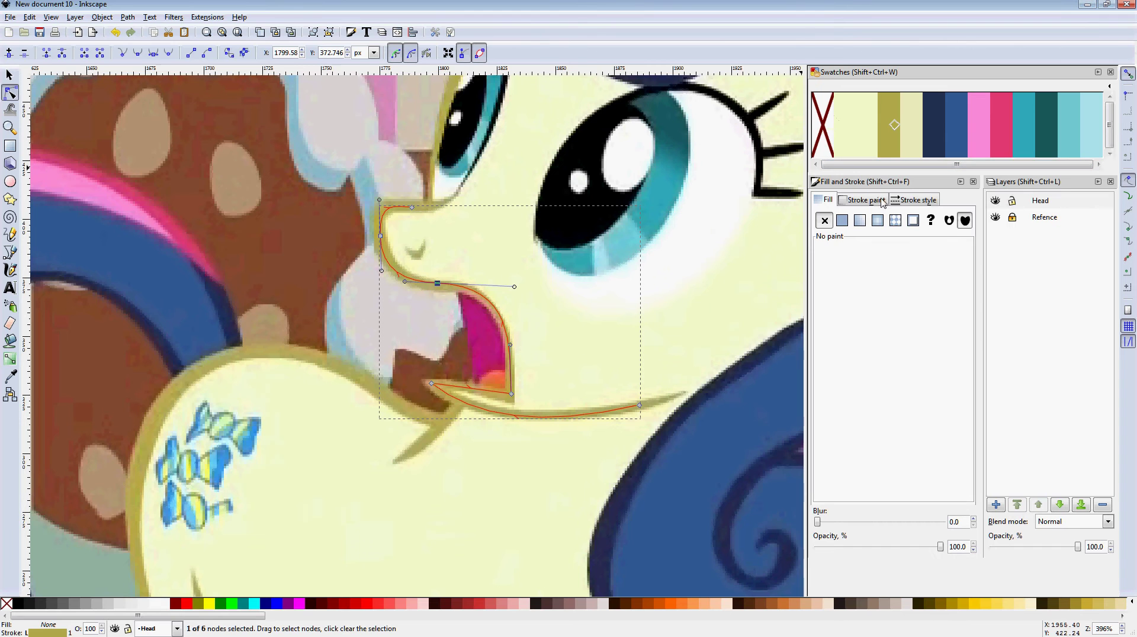
{"action": "left_click", "coordinate": [912, 200]}
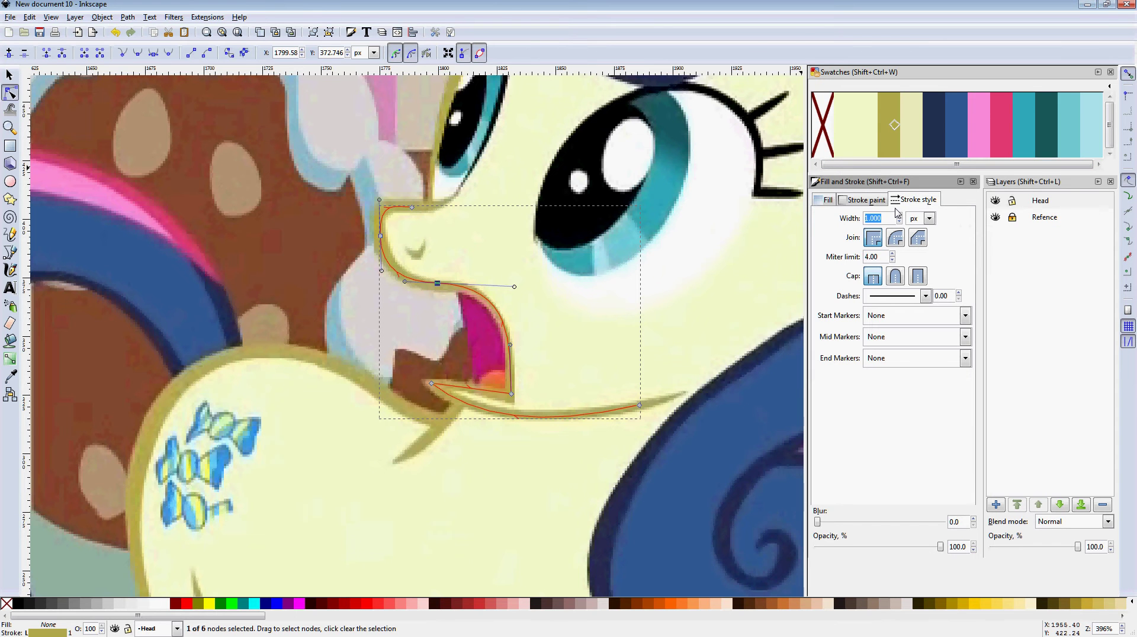
{"action": "type", "text": "5"}
{"action": "key", "text": "Return"}
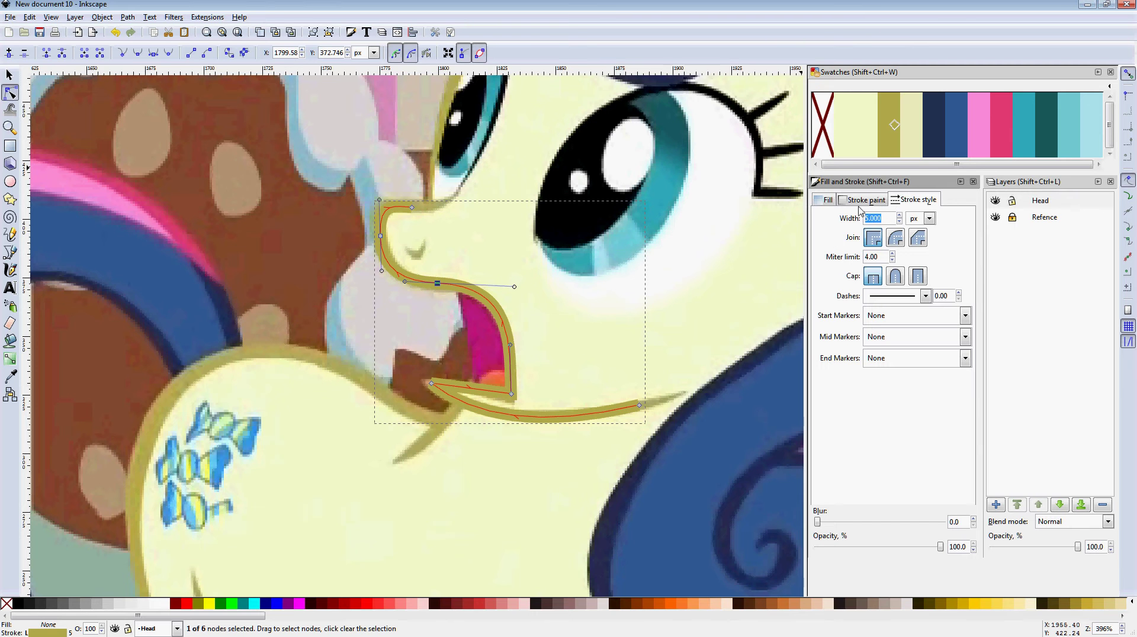
Step: Try a 4.5 px stroke width on the head path and settle on 4.8 px, leaving no nodes selected
{"action": "type", "text": "4.5"}
{"action": "key", "text": "Return"}
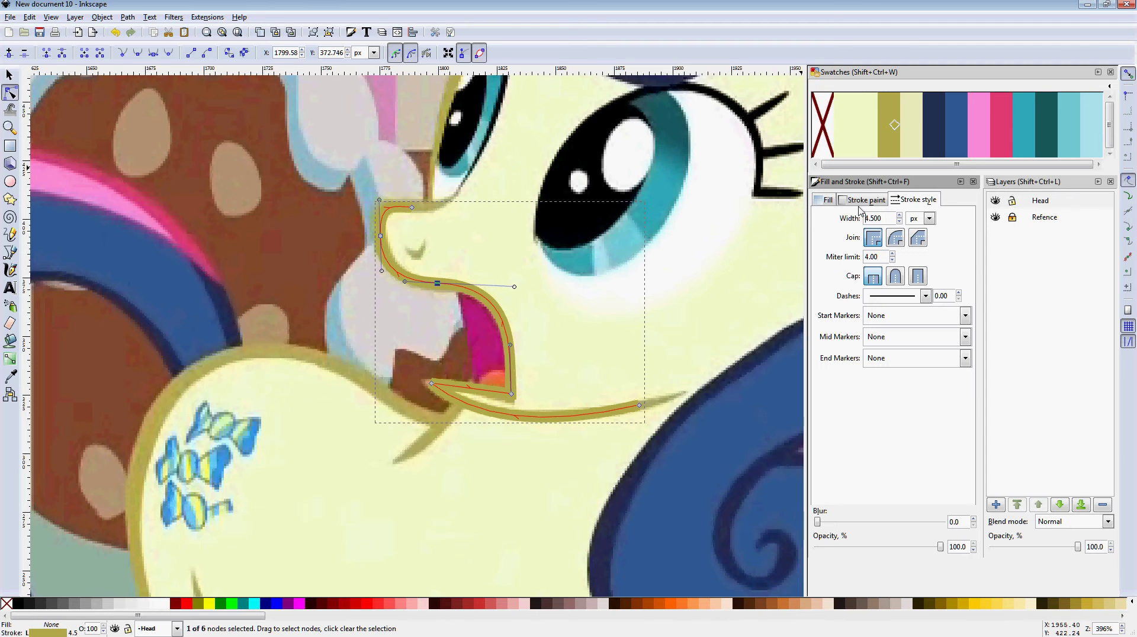
{"action": "left_click_drag", "start_coordinate": [882, 218], "coordinate": [876, 217]}
{"action": "key", "text": "BackSpace"}
{"action": "type", "text": "8"}
{"action": "key", "text": "Return"}
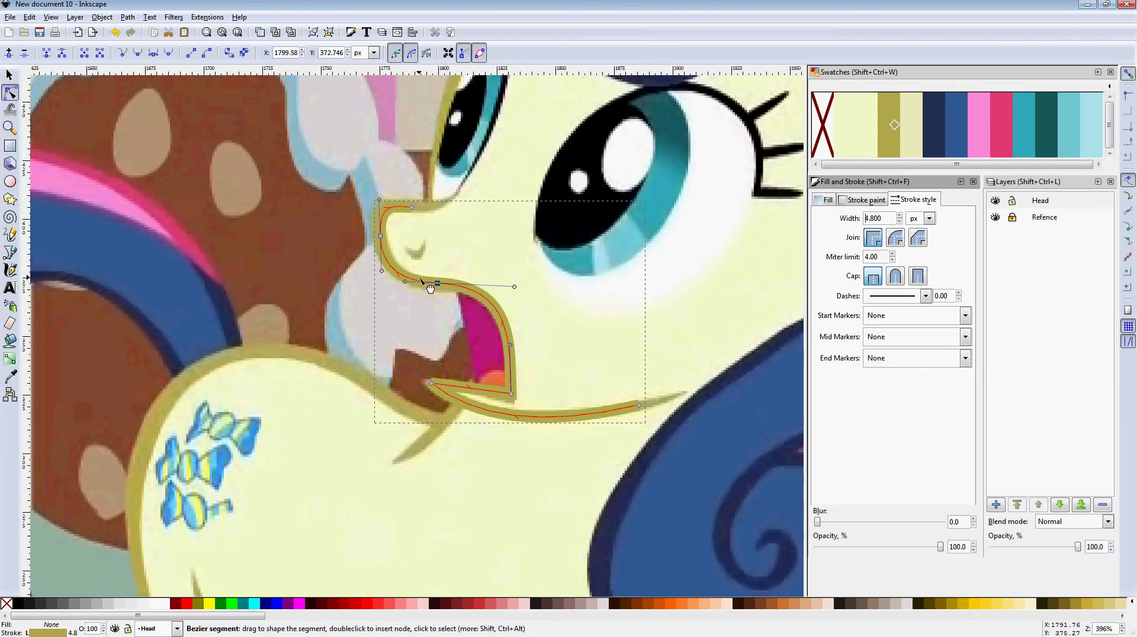
{"action": "left_click", "coordinate": [520, 296]}
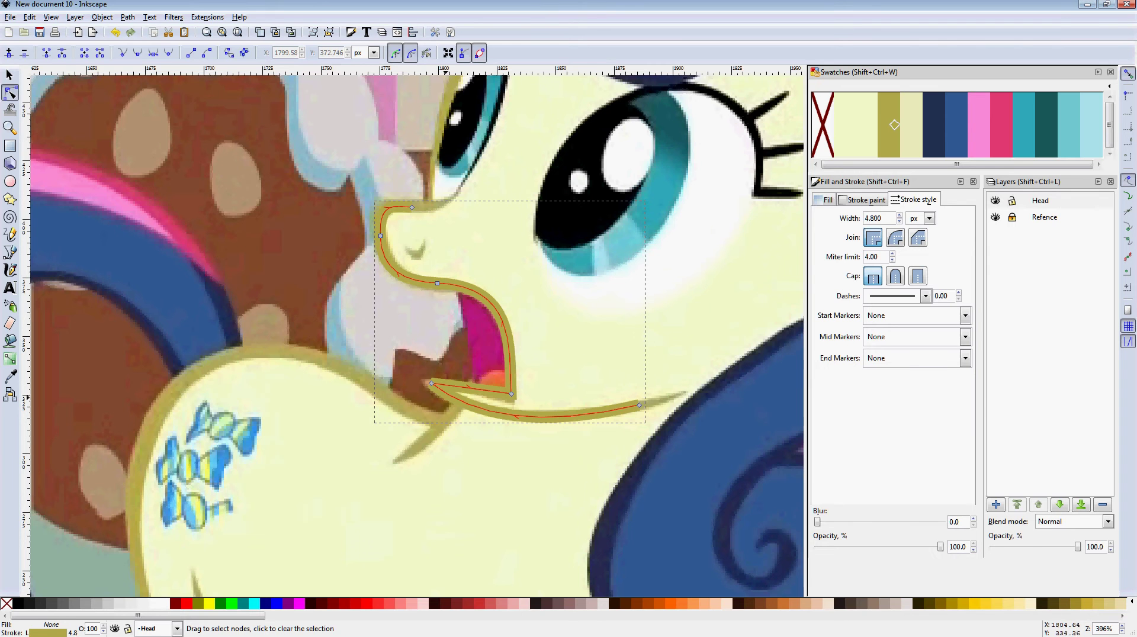
Step: Select the node at the pointed chin tip and set the head path's miter limit to 10
{"action": "left_click", "coordinate": [432, 384]}
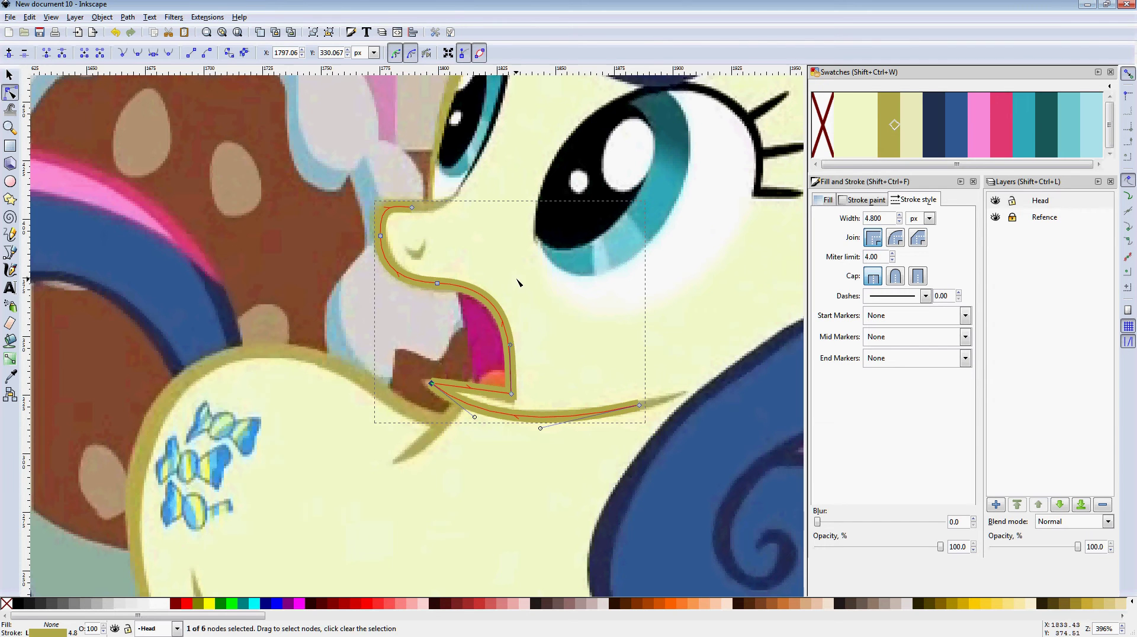
{"action": "scroll", "coordinate": [524, 293], "scroll_direction": "down", "scroll_amount": 1}
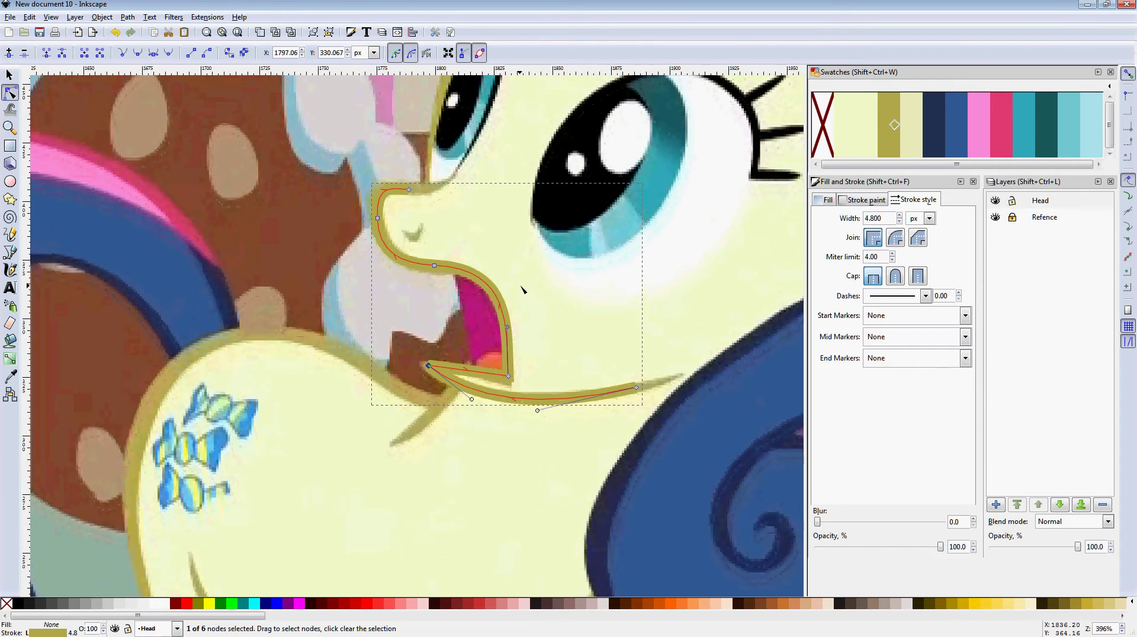
{"action": "left_click_drag", "start_coordinate": [522, 287], "coordinate": [526, 320]}
{"action": "left_click_drag", "start_coordinate": [596, 349], "coordinate": [580, 329]}
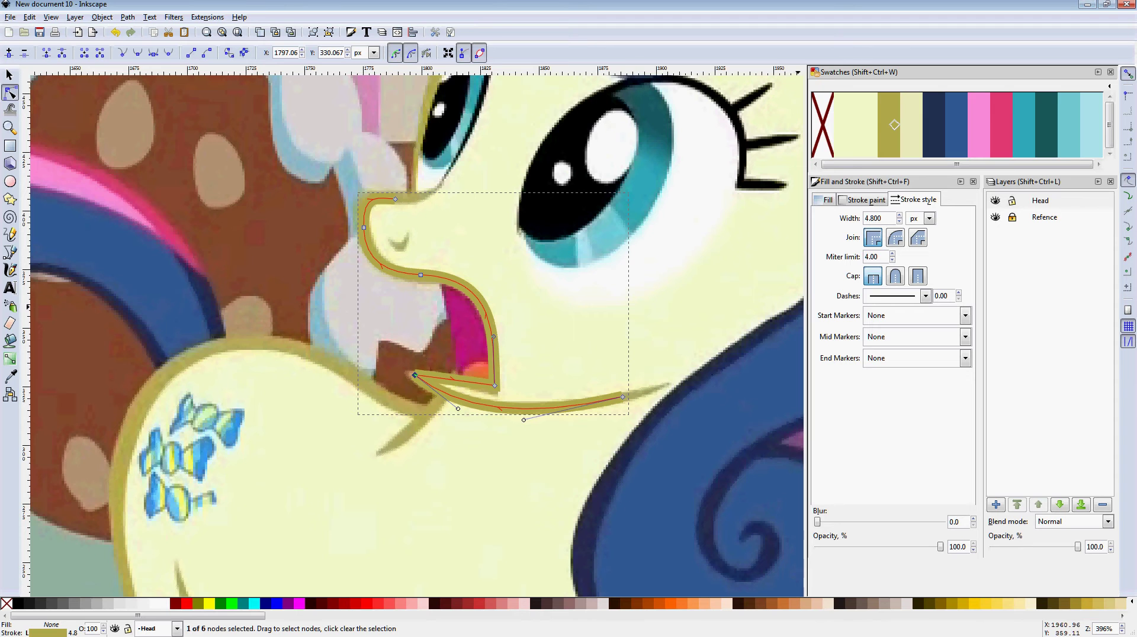
{"action": "left_click_drag", "start_coordinate": [882, 256], "coordinate": [866, 256]}
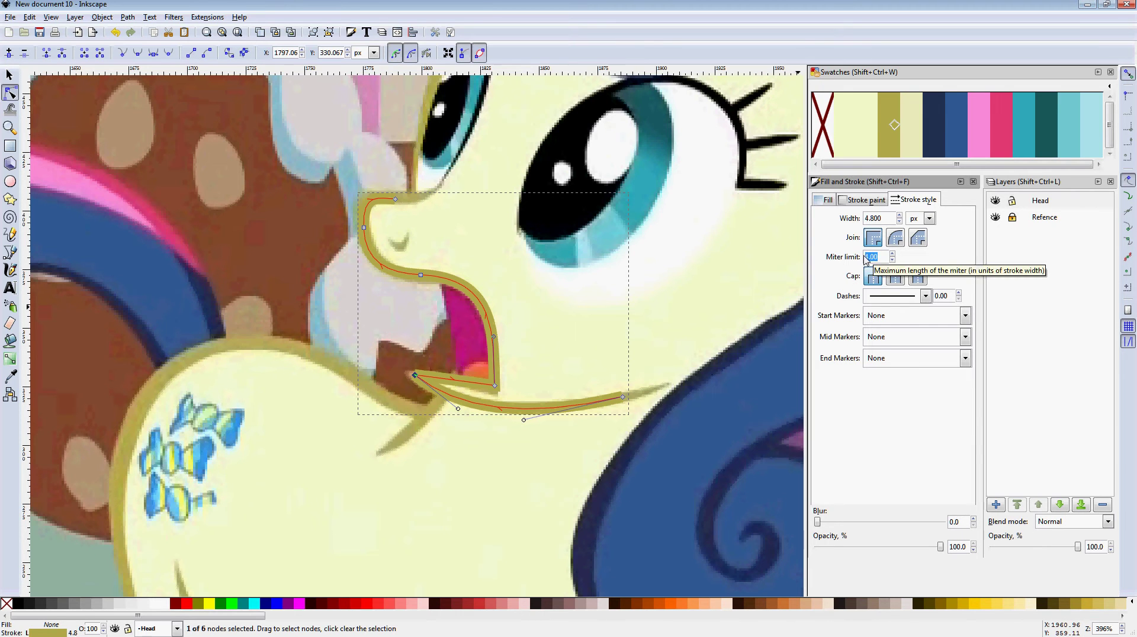
{"action": "type", "text": "10"}
{"action": "key", "text": "Return"}
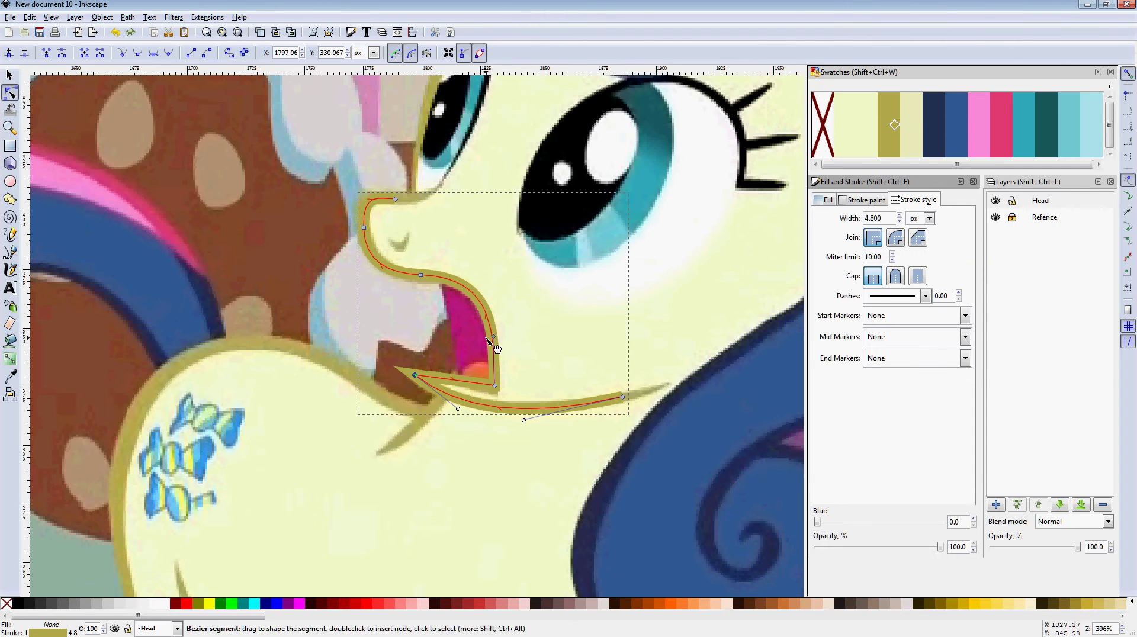
Step: Convert the head outline's stroke to a filled path with editable nodes along both of its edges
{"action": "left_click_drag", "start_coordinate": [418, 360], "coordinate": [456, 350]}
{"action": "scroll", "coordinate": [465, 361], "scroll_direction": "left", "scroll_amount": 1}
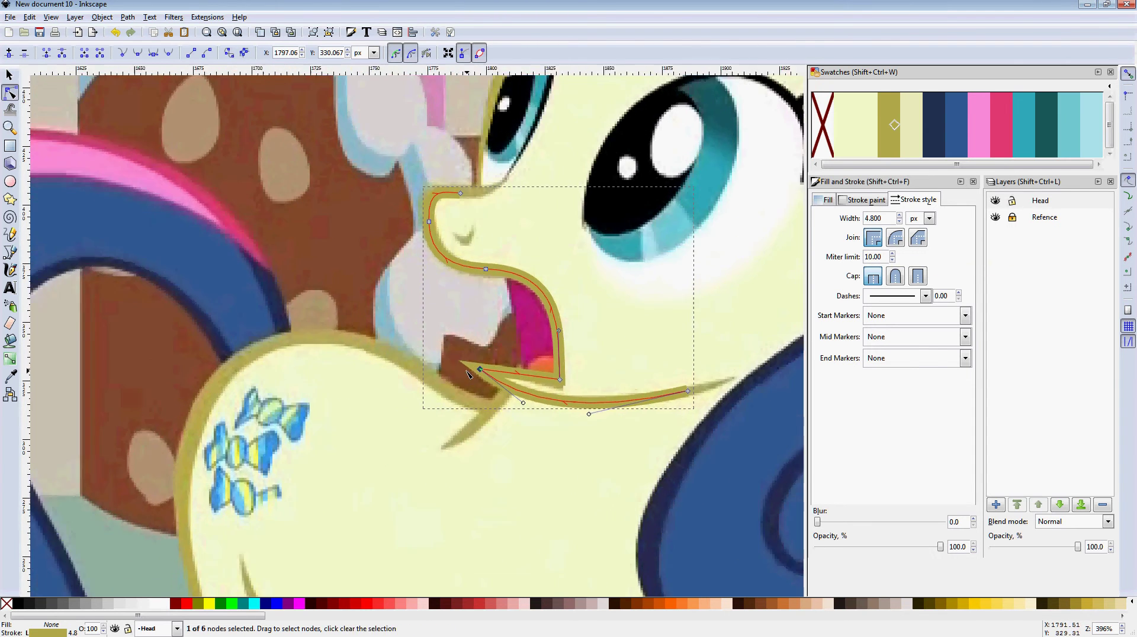
{"action": "scroll", "coordinate": [471, 365], "scroll_direction": "up", "scroll_amount": 1}
{"action": "scroll", "coordinate": [472, 363], "scroll_direction": "down", "scroll_amount": 1}
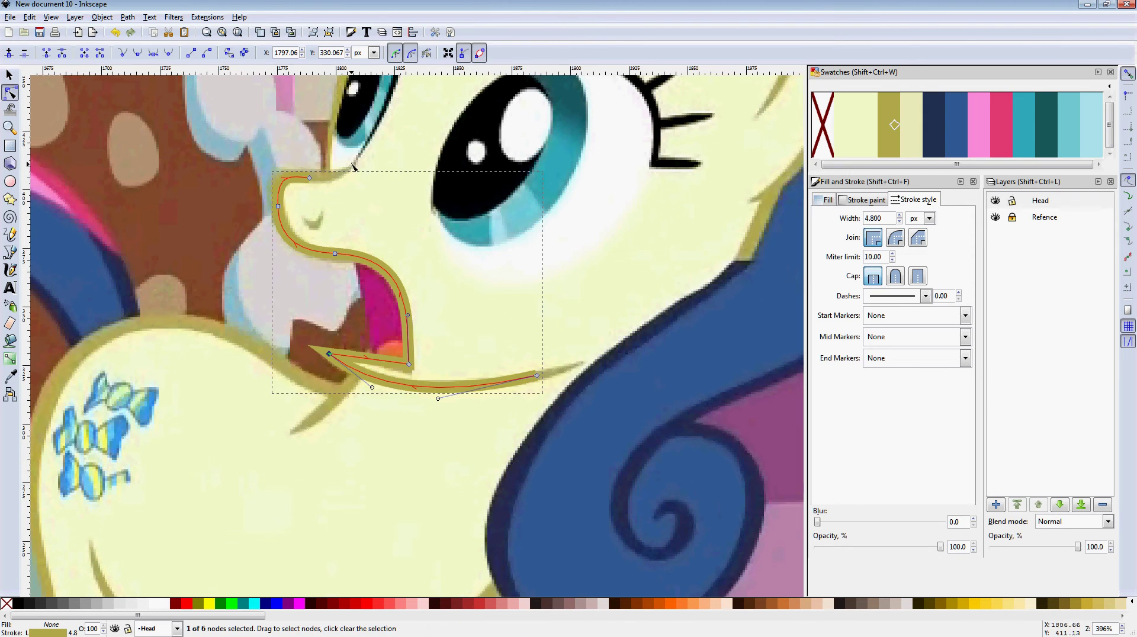
{"action": "left_click", "coordinate": [243, 55]}
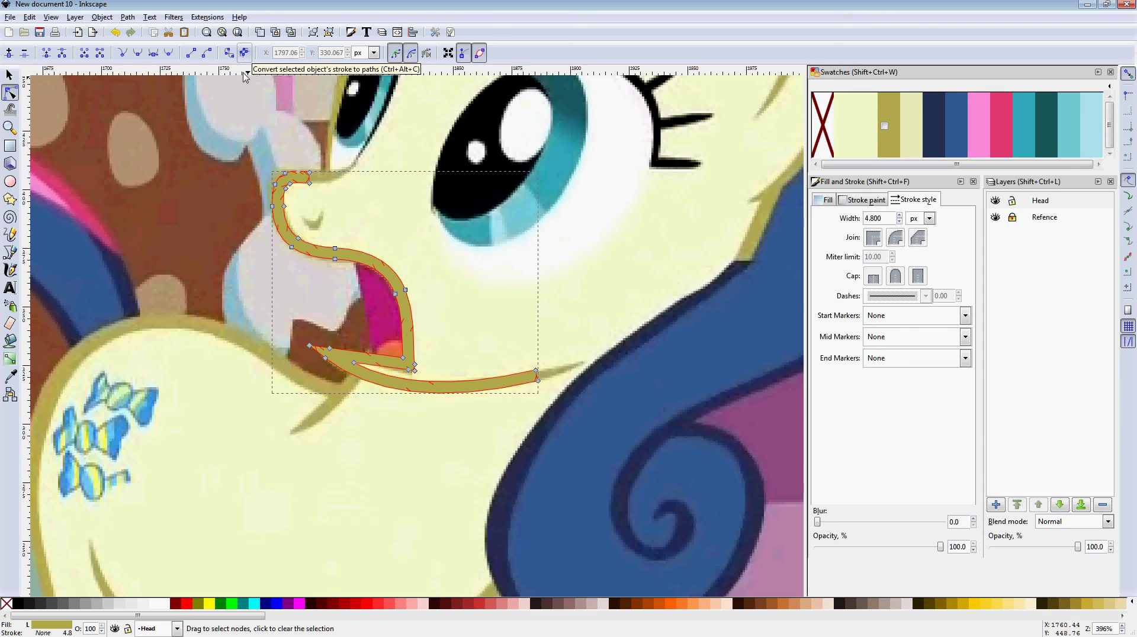
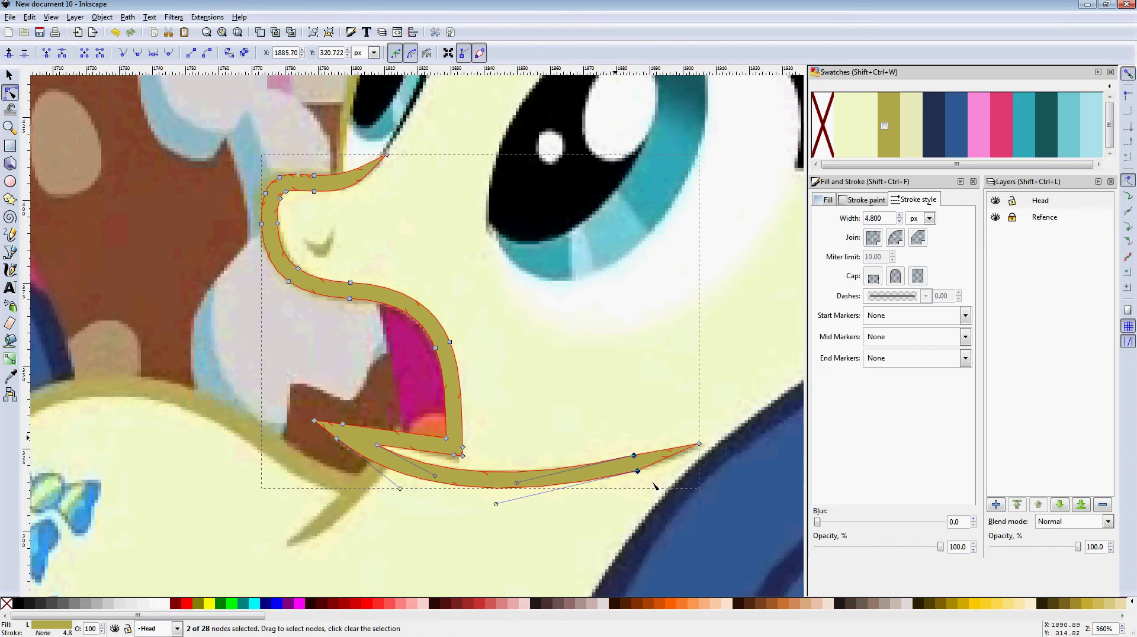
Step: Delete the surplus node pairs on the jaw line, near its tapered end and beside the pointed chin tip
{"action": "key", "text": "Delete"}
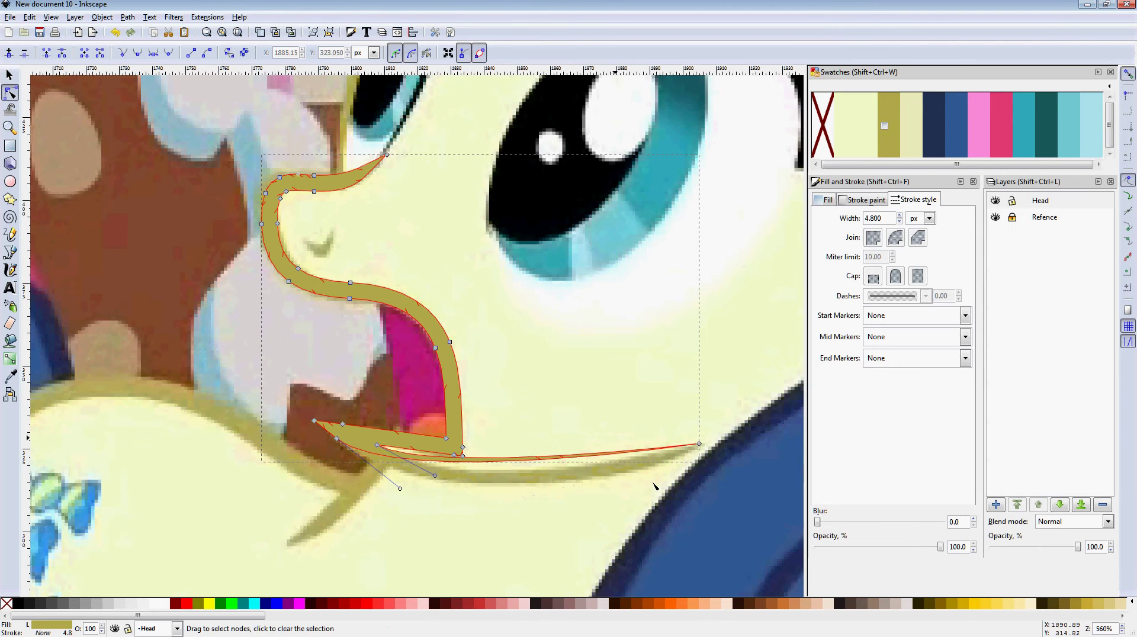
{"action": "key", "text": "ctrl+z"}
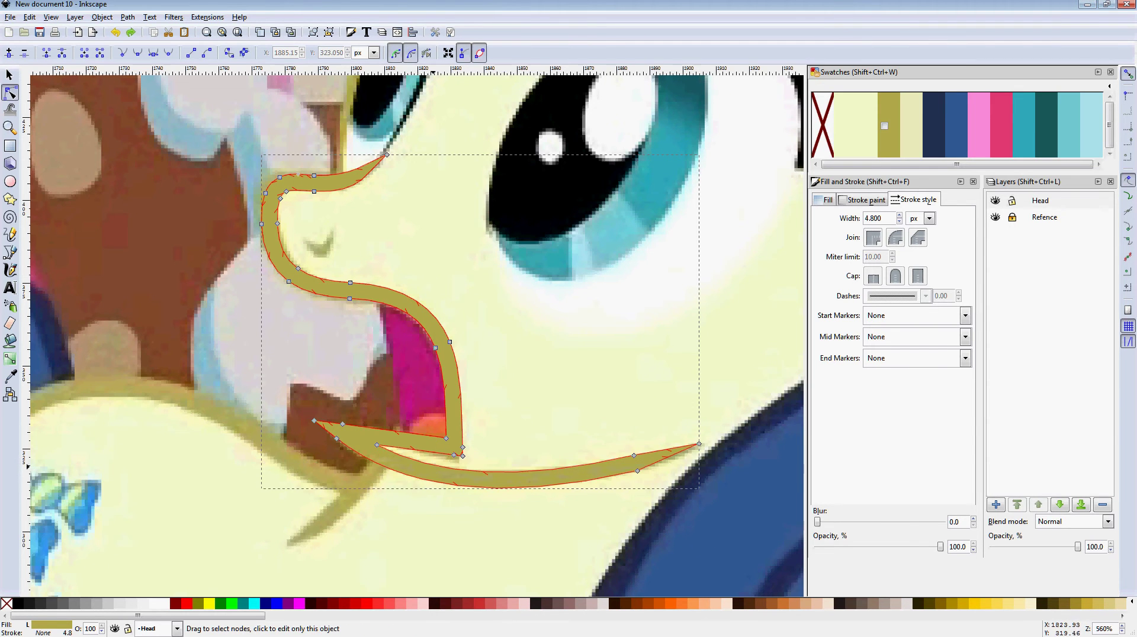
{"action": "left_click_drag", "start_coordinate": [620, 428], "coordinate": [658, 509]}
{"action": "key", "text": "Delete"}
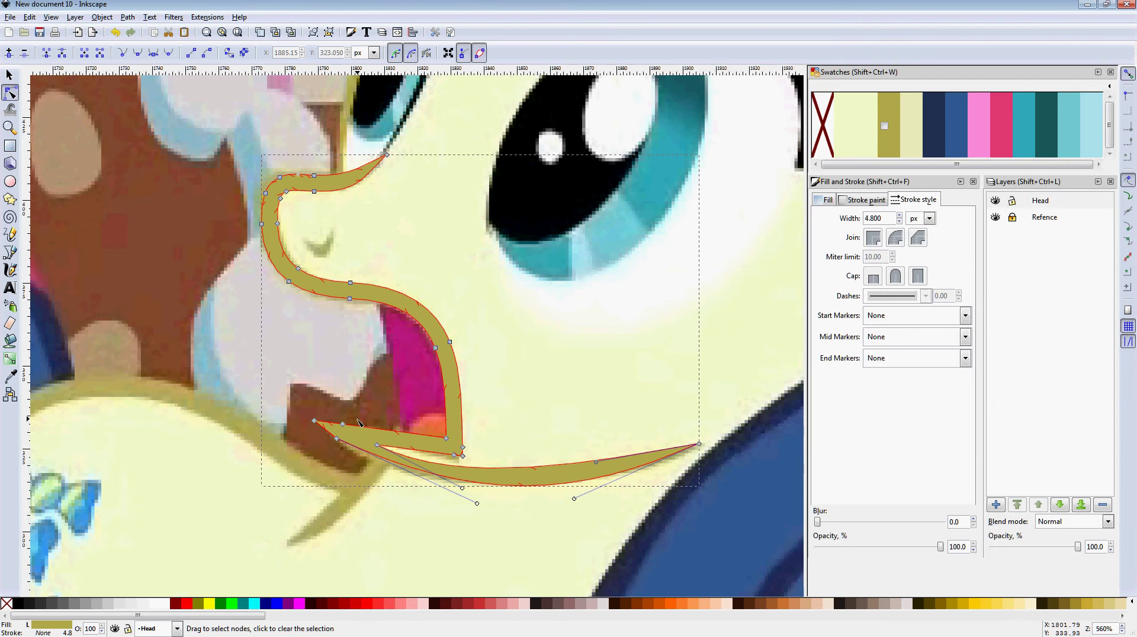
{"action": "left_click_drag", "start_coordinate": [358, 419], "coordinate": [332, 453]}
{"action": "key", "text": "Delete"}
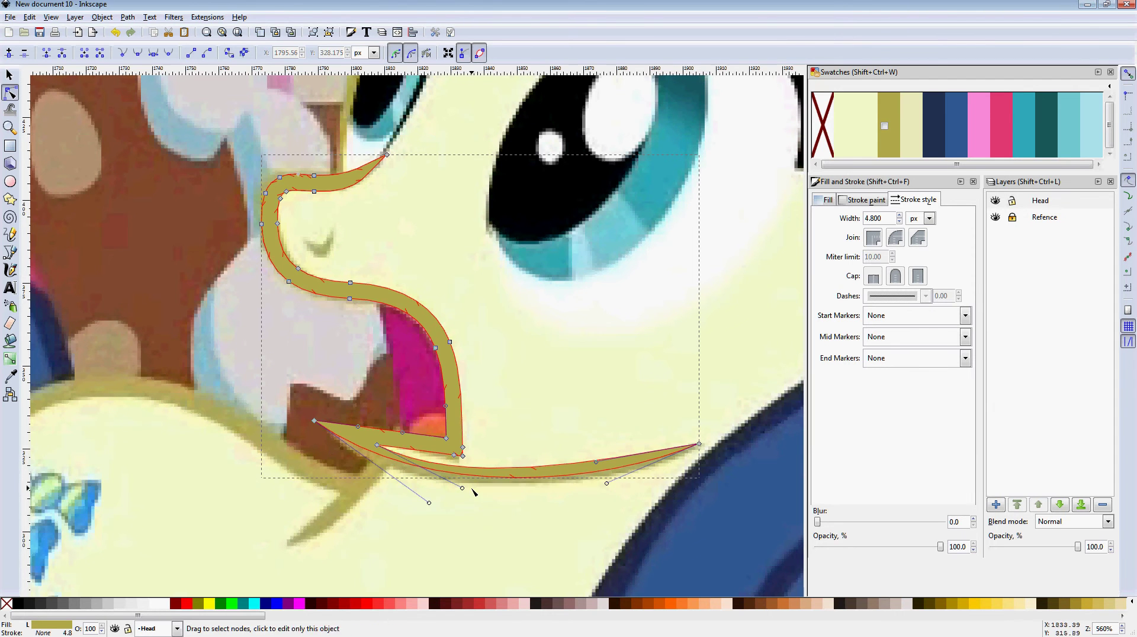
Step: Adjust the curve handles of the jaw line's outer and inner edges to follow the reference
{"action": "left_click_drag", "start_coordinate": [431, 503], "coordinate": [415, 518]}
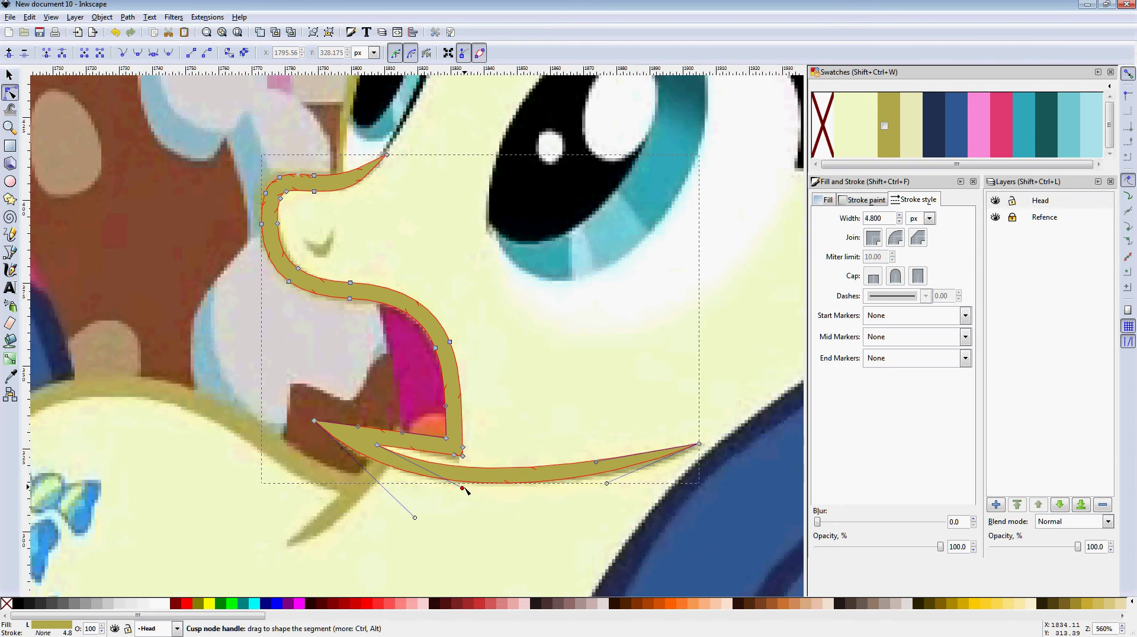
{"action": "left_click_drag", "start_coordinate": [462, 488], "coordinate": [454, 488]}
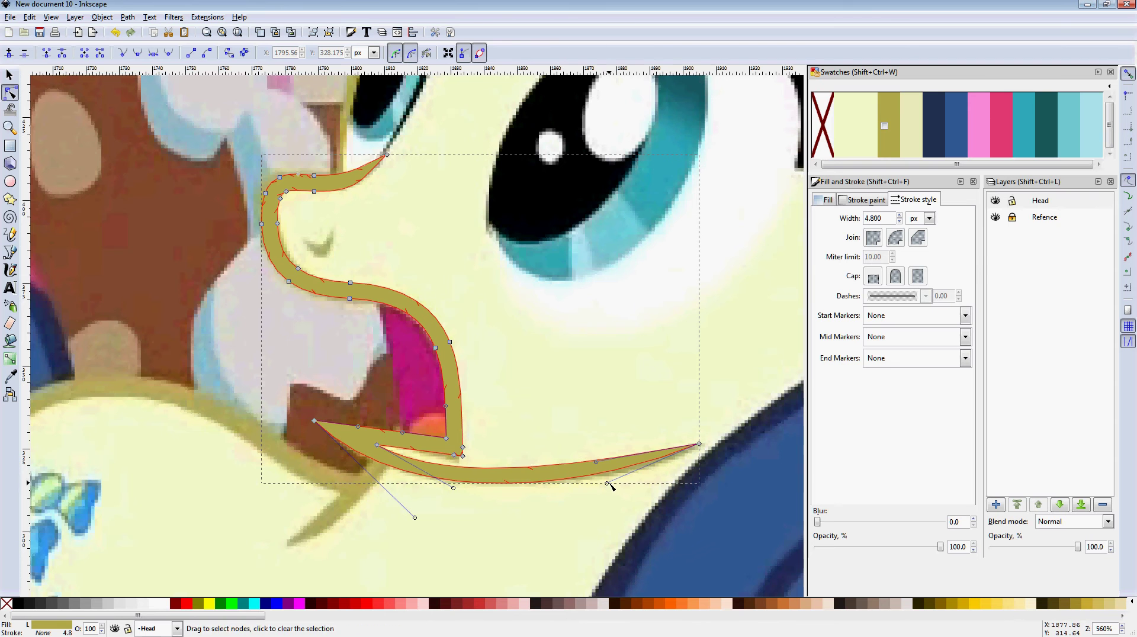
{"action": "mouse_move", "coordinate": [607, 483]}
{"action": "left_mouse_down"}
{"action": "mouse_move", "coordinate": [617, 489]}
{"action": "mouse_move", "coordinate": [599, 473]}
{"action": "left_mouse_up"}
Step: Delete the six surplus nodes around the upper front corner of the snout outline
{"action": "left_click_drag", "start_coordinate": [401, 270], "coordinate": [447, 320]}
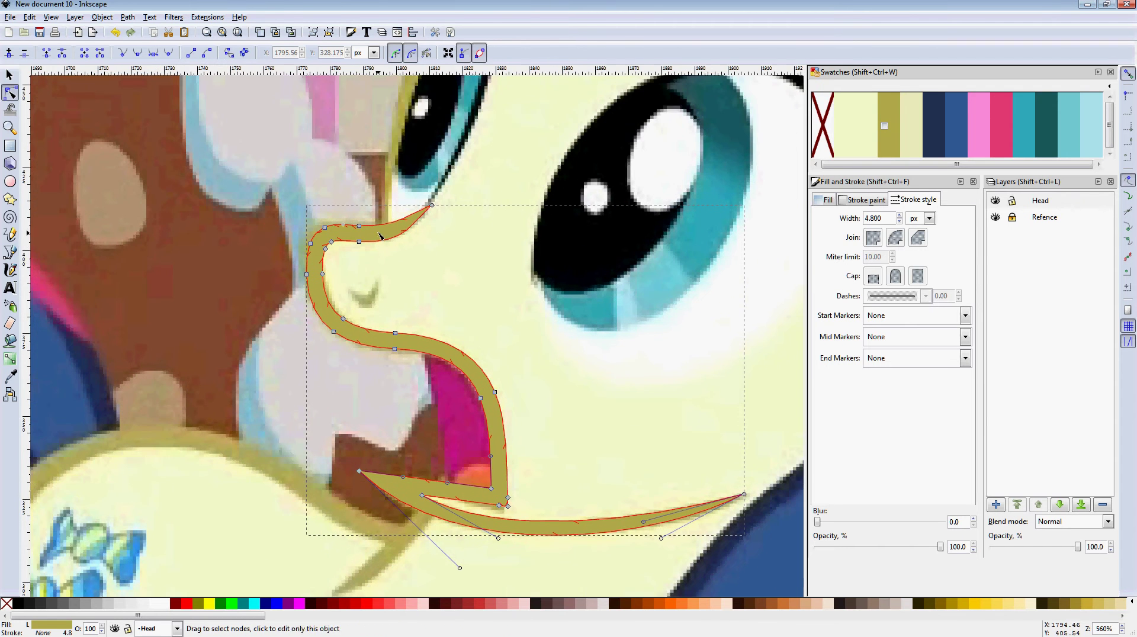
{"action": "left_click", "coordinate": [432, 205]}
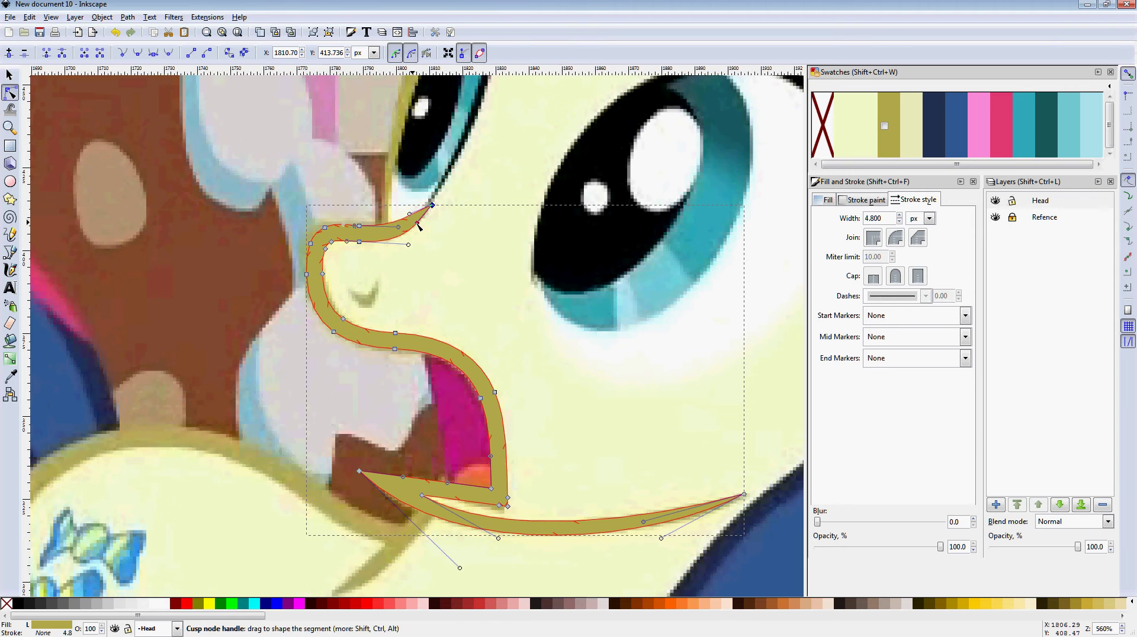
{"action": "left_click_drag", "start_coordinate": [294, 219], "coordinate": [350, 270]}
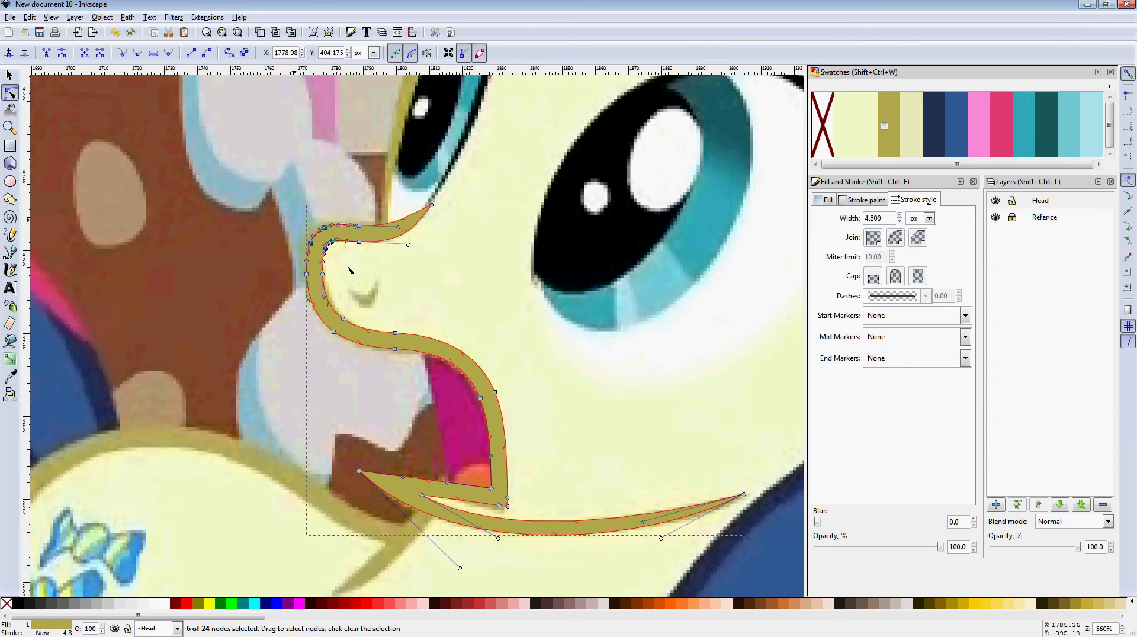
{"action": "key", "text": "Delete"}
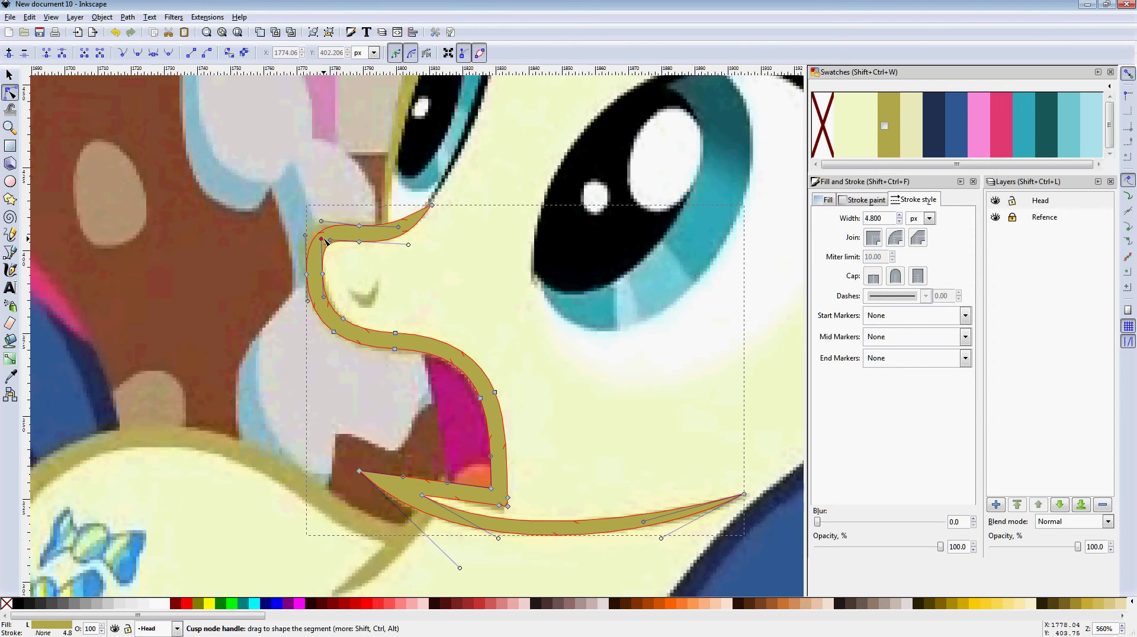
Step: Make the node pairs on the snout's front and upper edge smooth and reshape the curve towards the eye
{"action": "left_click_drag", "start_coordinate": [326, 242], "coordinate": [377, 304]}
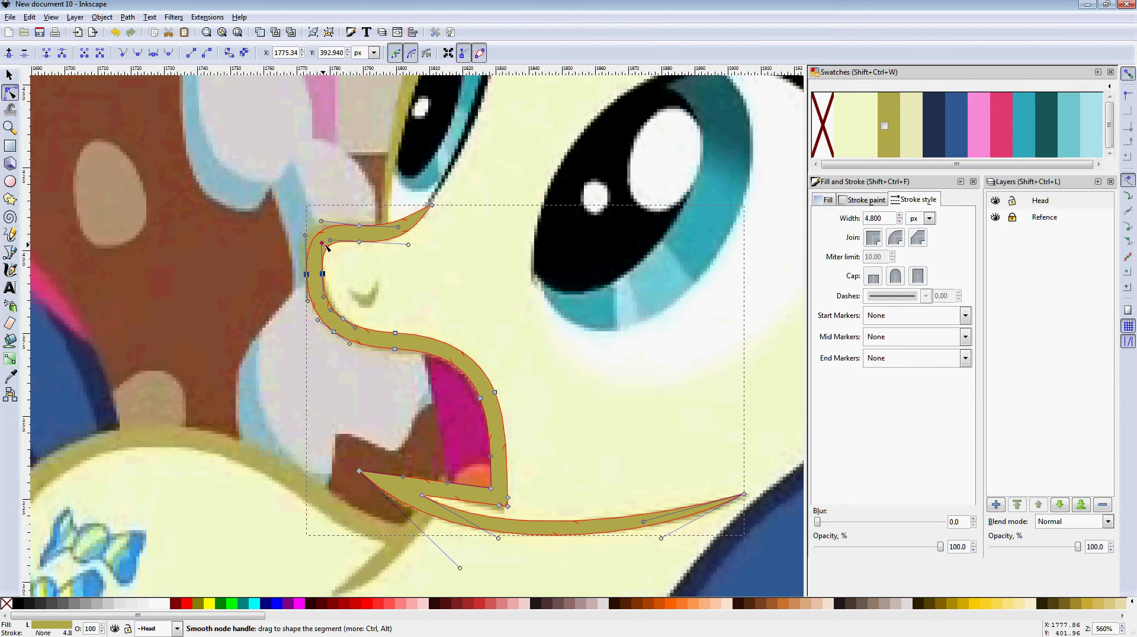
{"action": "left_click_drag", "start_coordinate": [326, 246], "coordinate": [371, 249]}
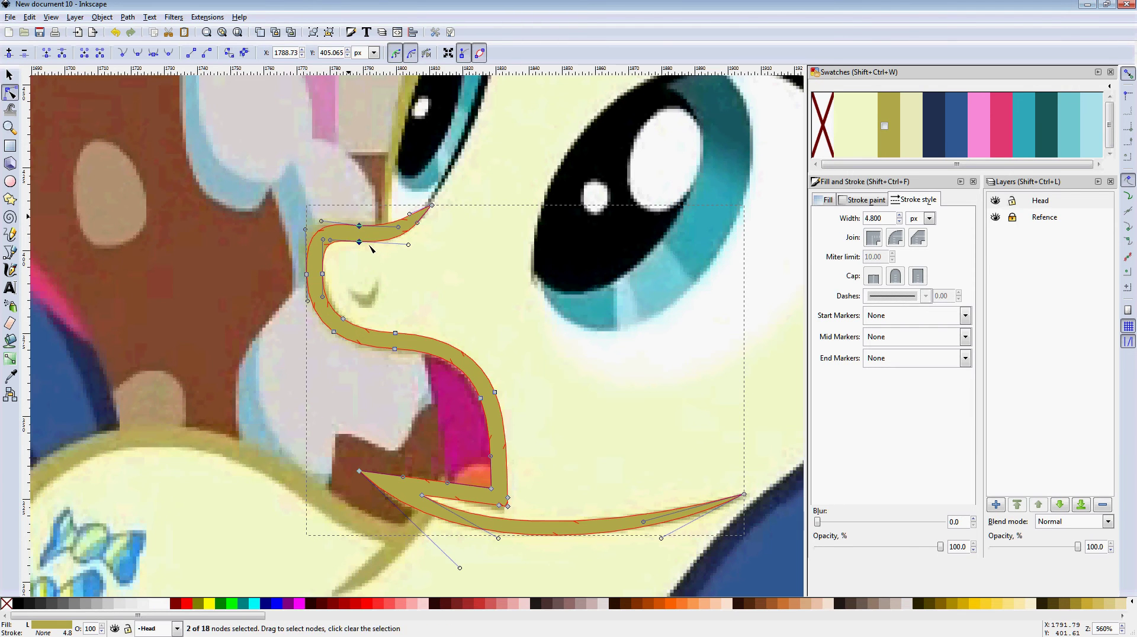
{"action": "key", "text": "shift+s"}
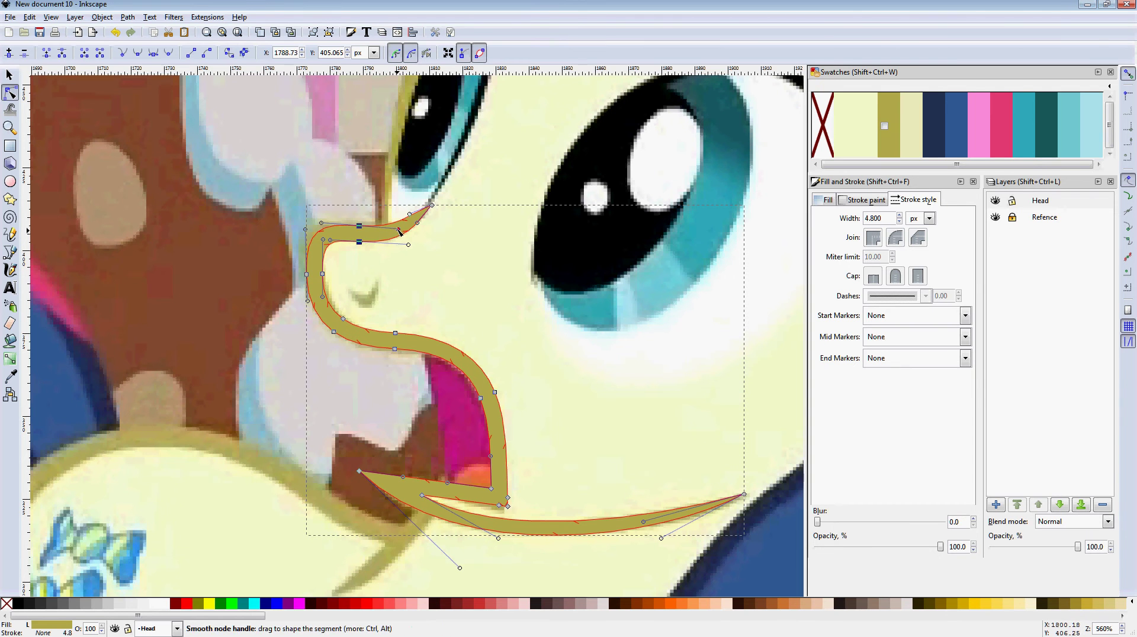
{"action": "mouse_move", "coordinate": [399, 229]}
{"action": "left_mouse_down"}
{"action": "mouse_move", "coordinate": [407, 244]}
{"action": "mouse_move", "coordinate": [403, 226]}
{"action": "mouse_move", "coordinate": [421, 225]}
{"action": "mouse_move", "coordinate": [411, 217]}
{"action": "left_mouse_up"}
Step: Move the pointed chin tip node slightly inward and adjust the handles of the adjoining jaw curves to match the reference
{"action": "left_click_drag", "start_coordinate": [478, 355], "coordinate": [447, 296]}
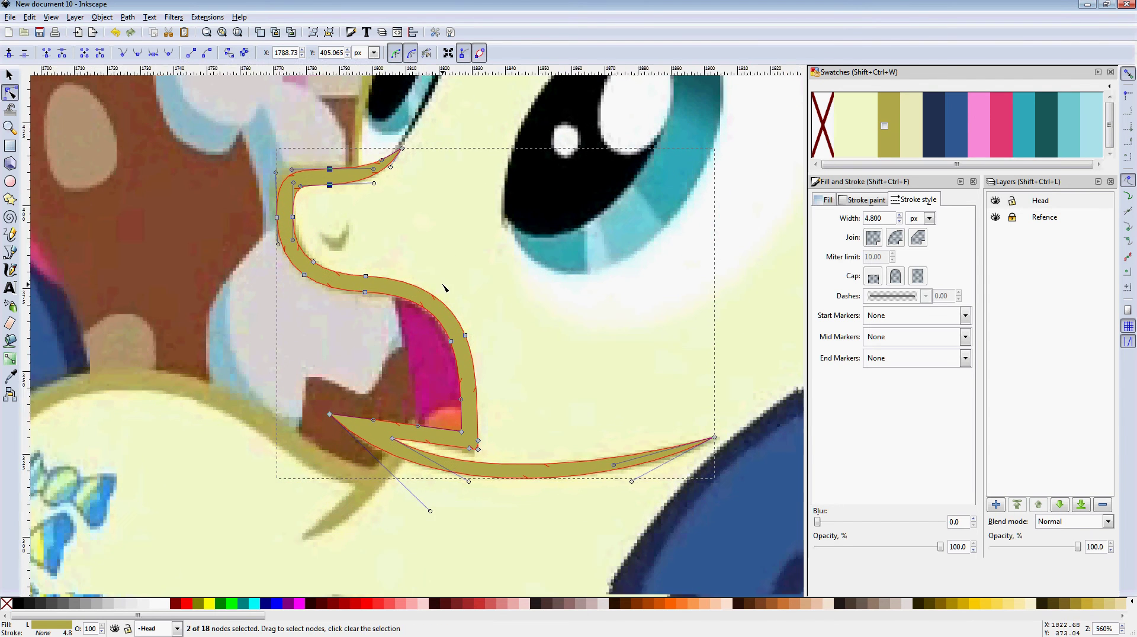
{"action": "scroll", "coordinate": [501, 364], "scroll_direction": "down", "scroll_amount": 2}
{"action": "scroll", "coordinate": [502, 364], "scroll_direction": "right", "scroll_amount": 2}
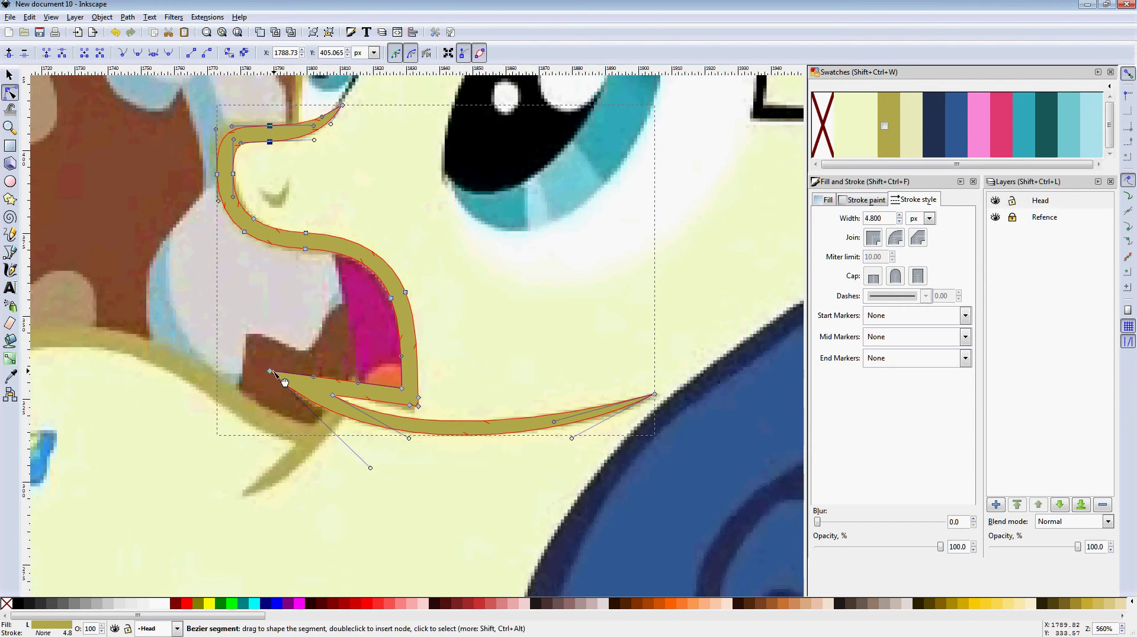
{"action": "left_click_drag", "start_coordinate": [273, 374], "coordinate": [291, 379]}
{"action": "left_click", "coordinate": [402, 388], "text": "shift"}
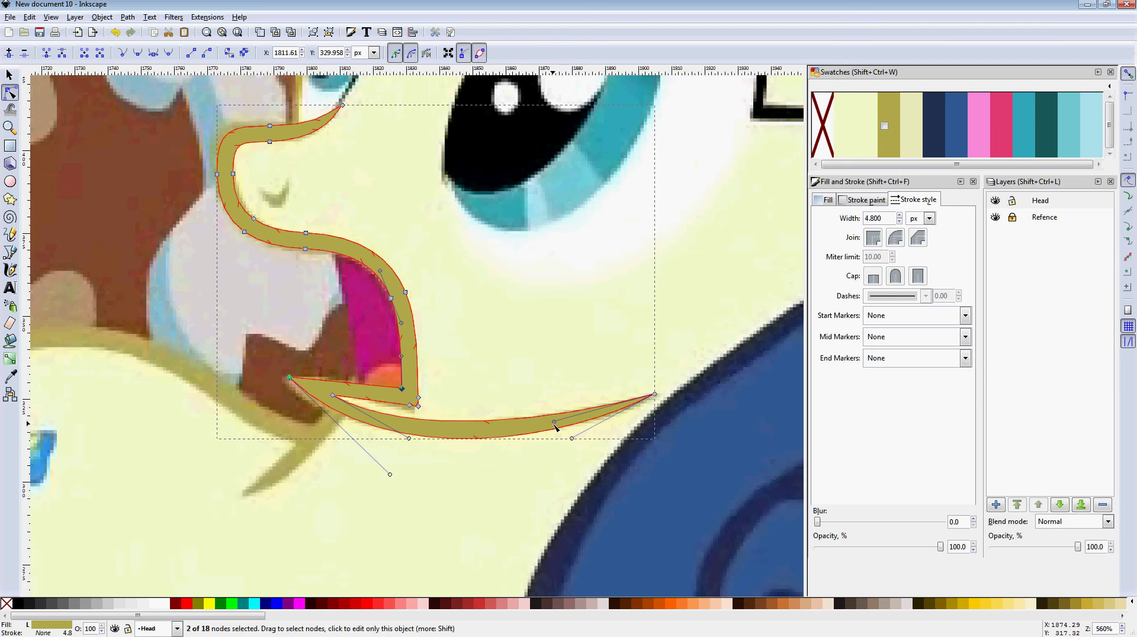
{"action": "left_click_drag", "start_coordinate": [555, 423], "coordinate": [547, 425]}
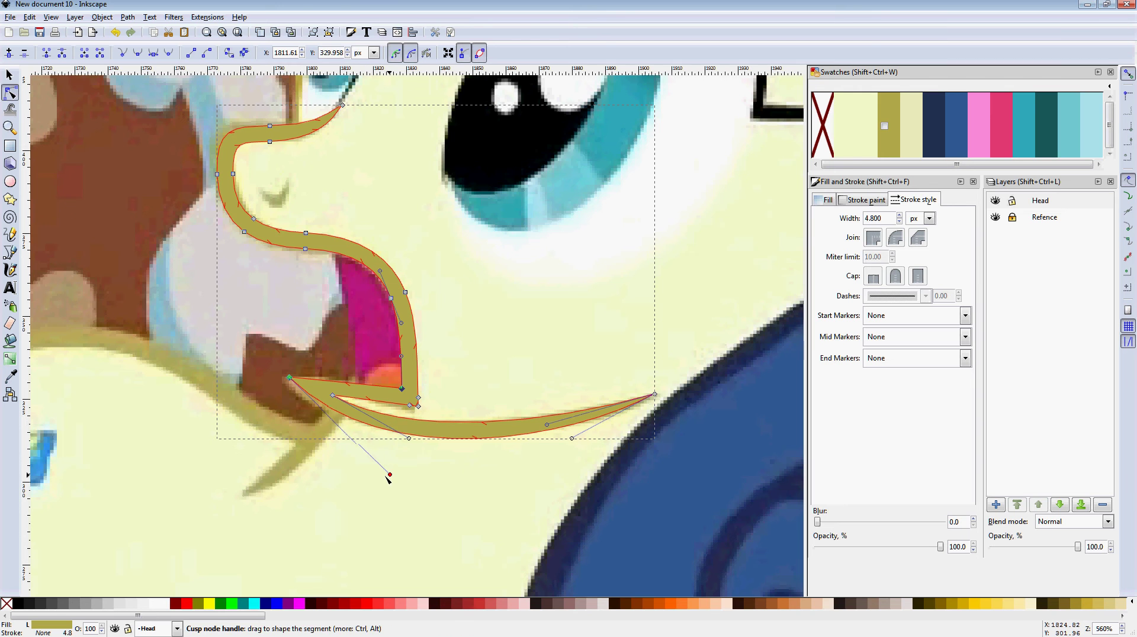
{"action": "left_click_drag", "start_coordinate": [391, 477], "coordinate": [360, 476]}
Step: Deselect the head path and examine its outline against the reference across the face, body and legs
{"action": "scroll", "coordinate": [457, 358], "scroll_direction": "up", "scroll_amount": 7}
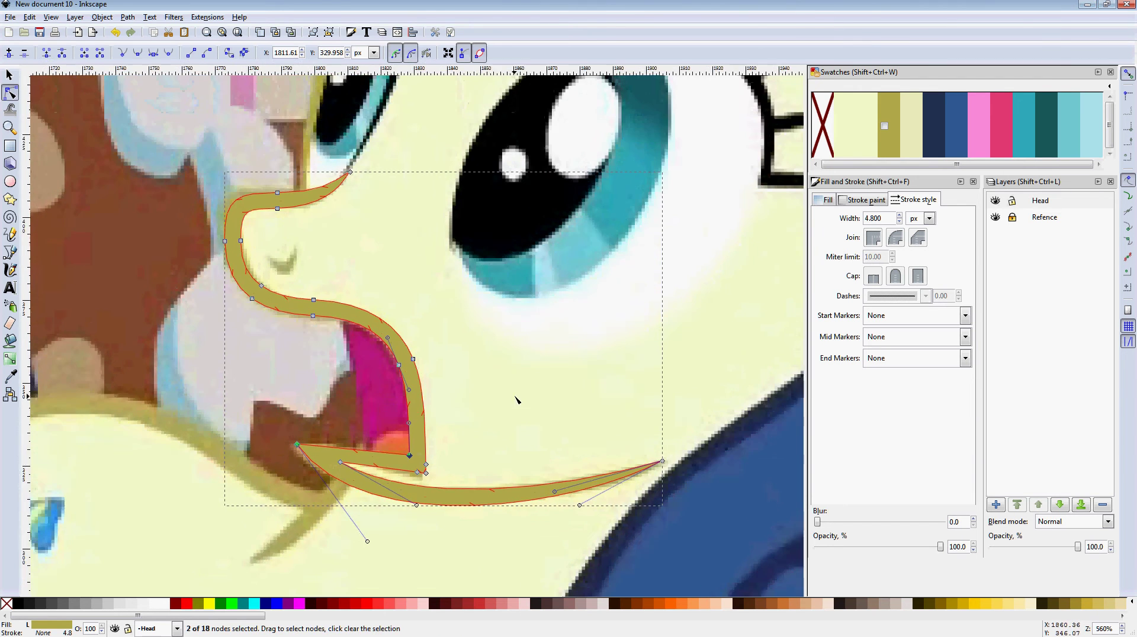
{"action": "scroll", "coordinate": [442, 418], "scroll_direction": "down", "scroll_amount": 6}
{"action": "scroll", "coordinate": [441, 419], "scroll_direction": "right", "scroll_amount": 1}
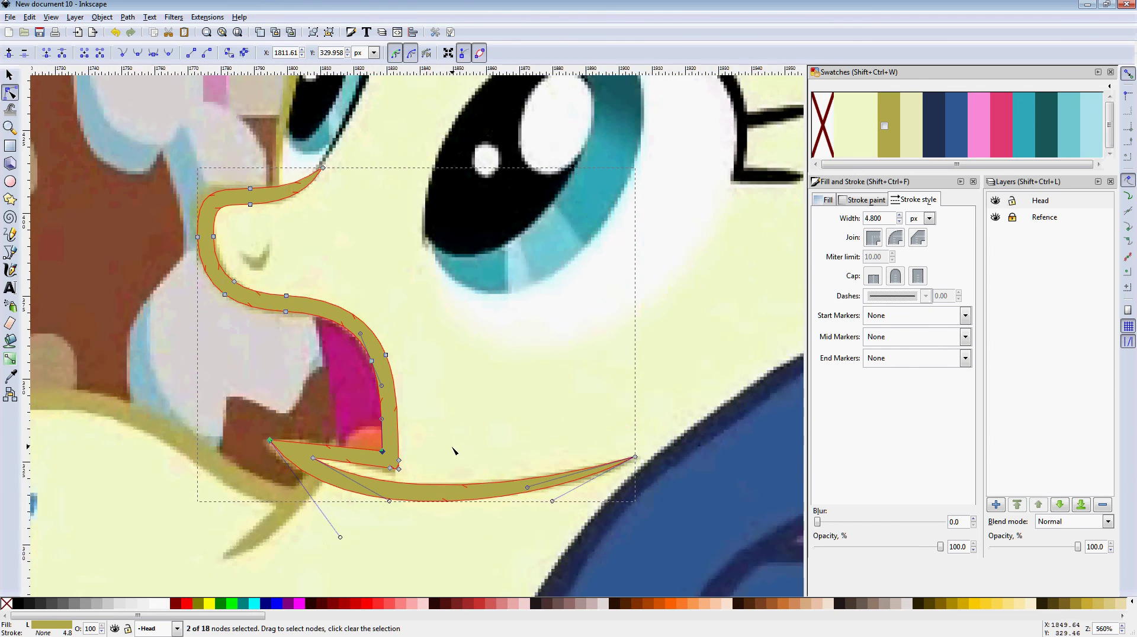
{"action": "scroll", "coordinate": [413, 318], "scroll_direction": "up", "scroll_amount": 3}
{"action": "scroll", "coordinate": [413, 318], "scroll_direction": "left", "scroll_amount": 4}
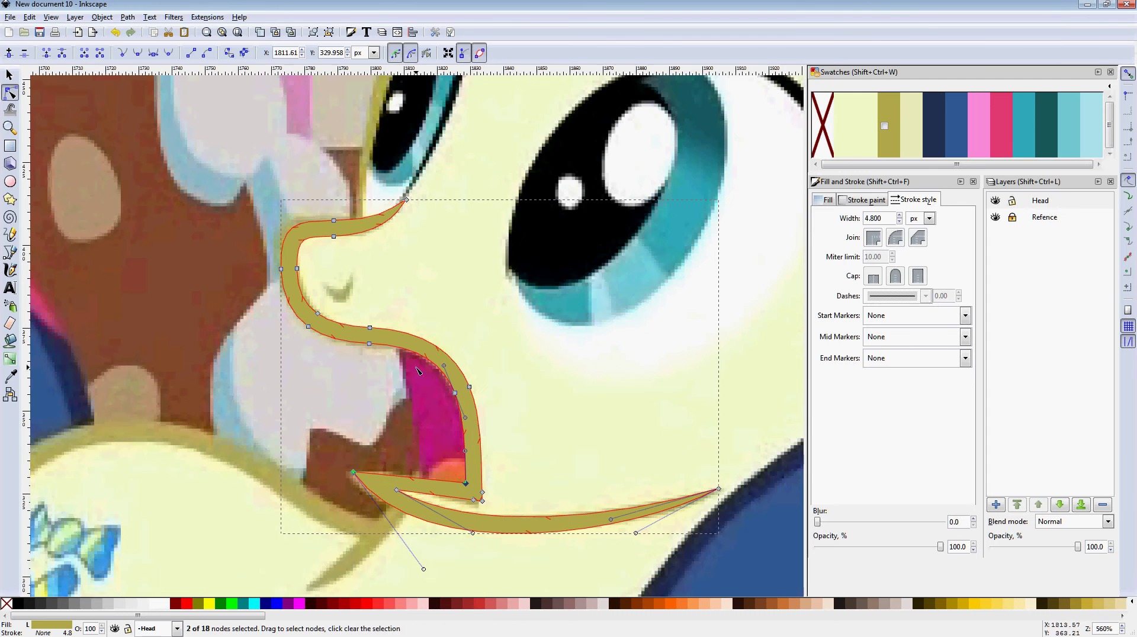
{"action": "scroll", "coordinate": [552, 377], "scroll_direction": "down", "scroll_amount": 1, "text": "ctrl"}
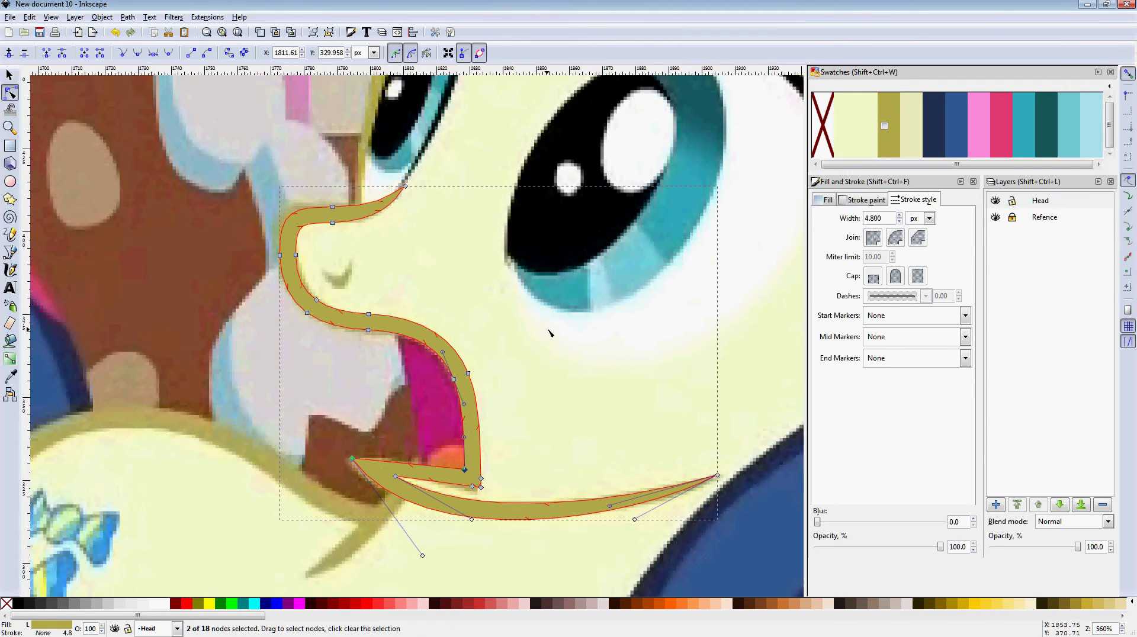
{"action": "left_click_drag", "start_coordinate": [548, 433], "coordinate": [545, 421]}
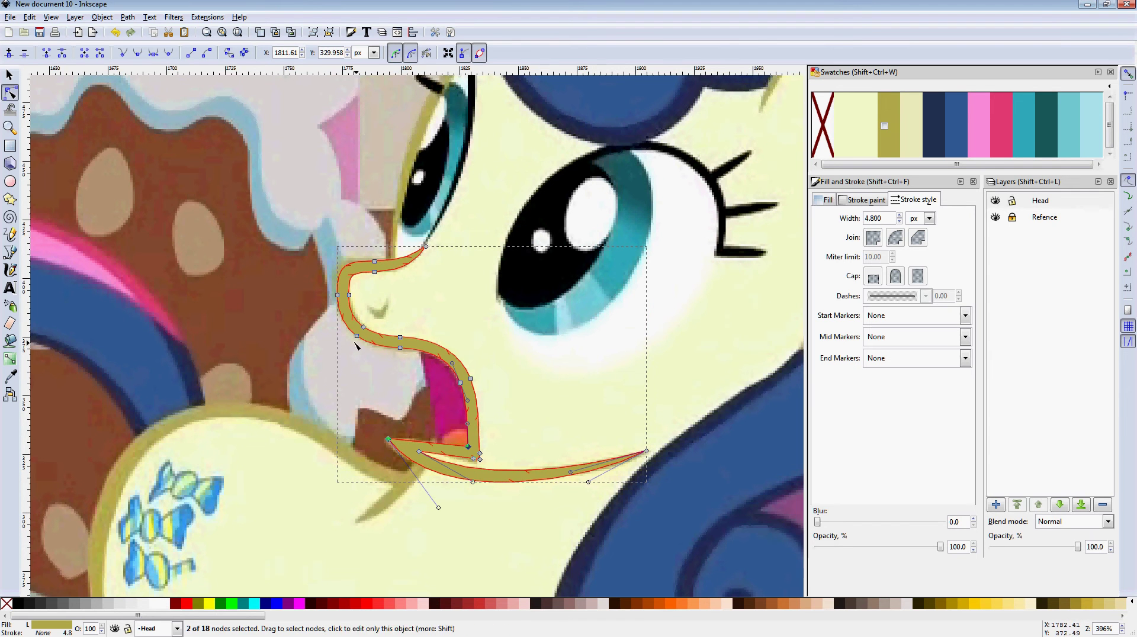
{"action": "left_click_drag", "start_coordinate": [612, 400], "coordinate": [588, 343]}
{"action": "left_click", "coordinate": [442, 505]}
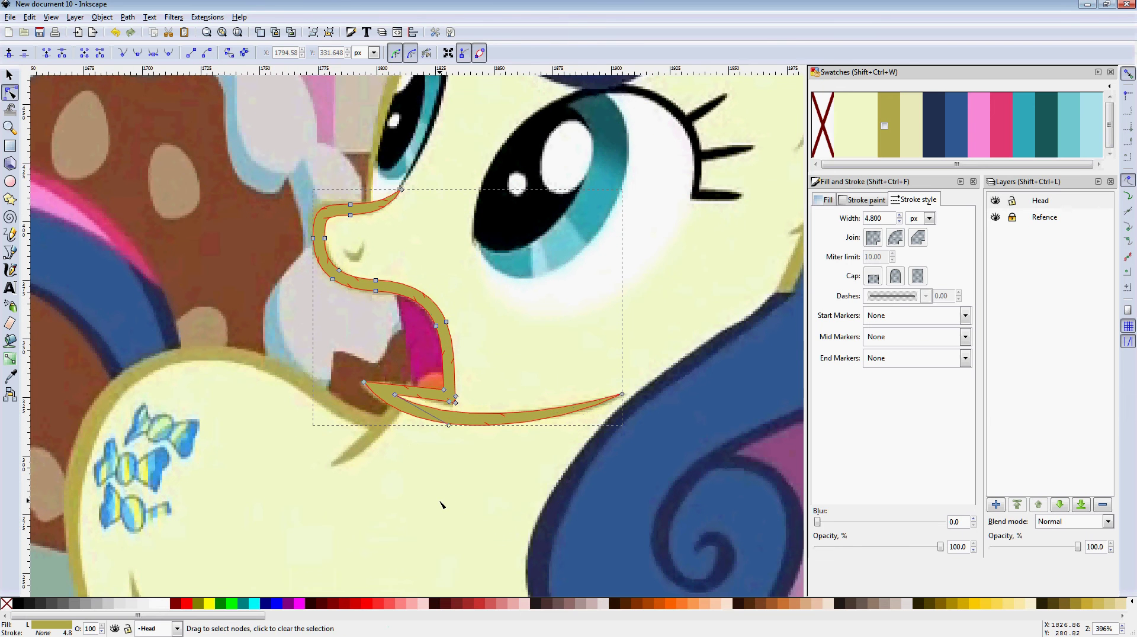
{"action": "left_click", "coordinate": [443, 498]}
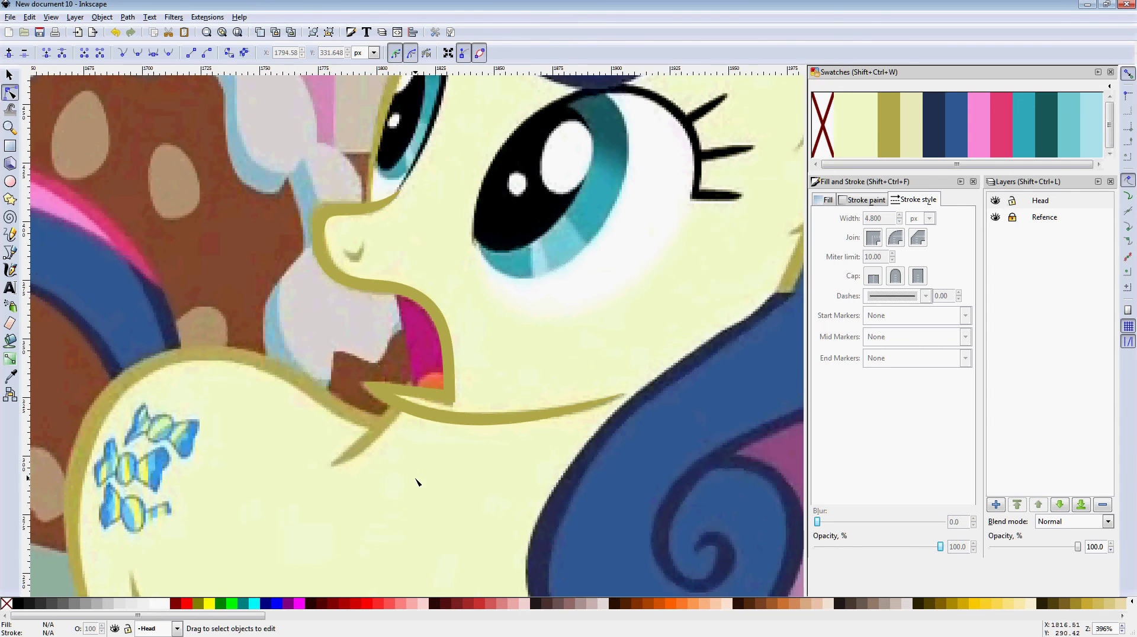
{"action": "left_click_drag", "start_coordinate": [416, 480], "coordinate": [448, 450]}
{"action": "scroll", "coordinate": [462, 427], "scroll_direction": "down", "scroll_amount": 2}
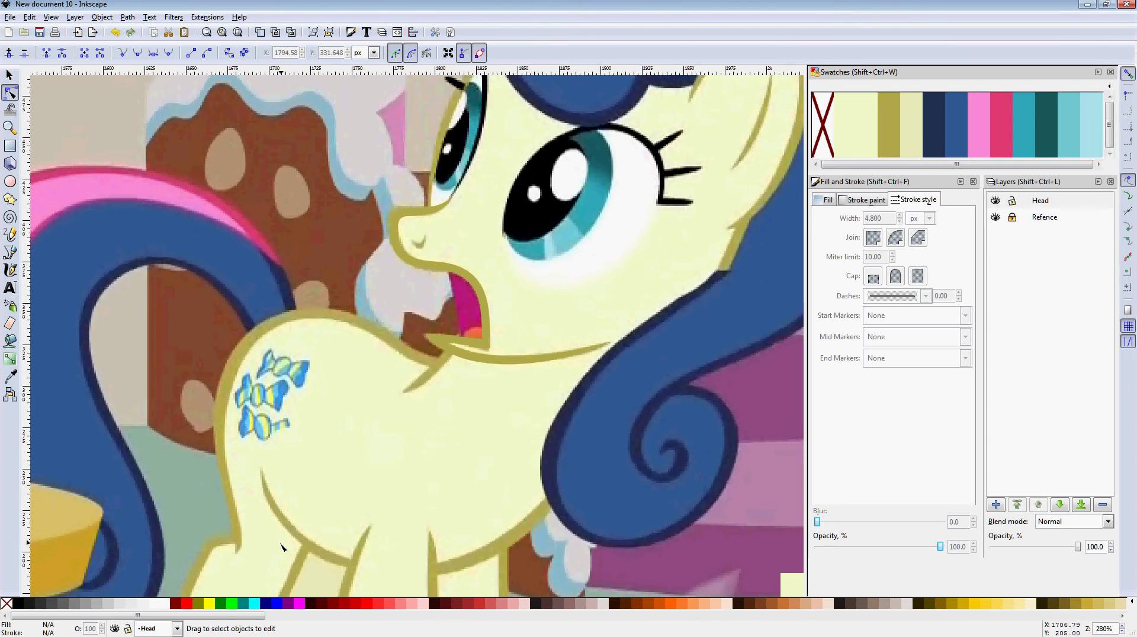
{"action": "left_click_drag", "start_coordinate": [280, 544], "coordinate": [364, 359]}
{"action": "scroll", "coordinate": [362, 359], "scroll_direction": "down", "scroll_amount": 1}
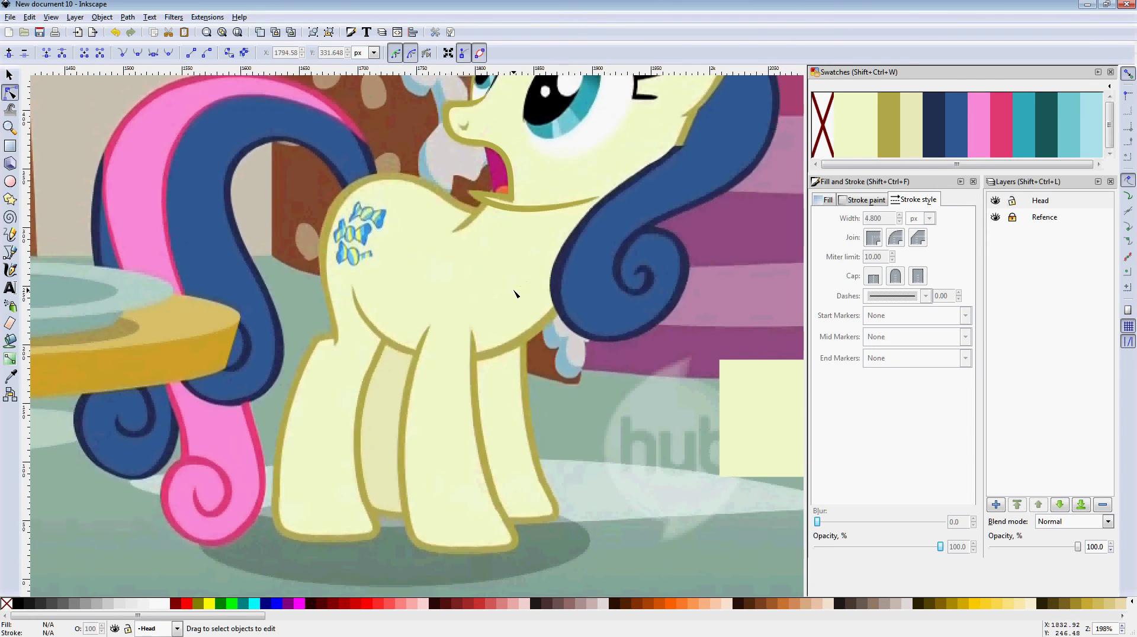
{"action": "scroll", "coordinate": [514, 293], "scroll_direction": "up", "scroll_amount": 4}
{"action": "scroll", "coordinate": [507, 374], "scroll_direction": "up", "scroll_amount": 3}
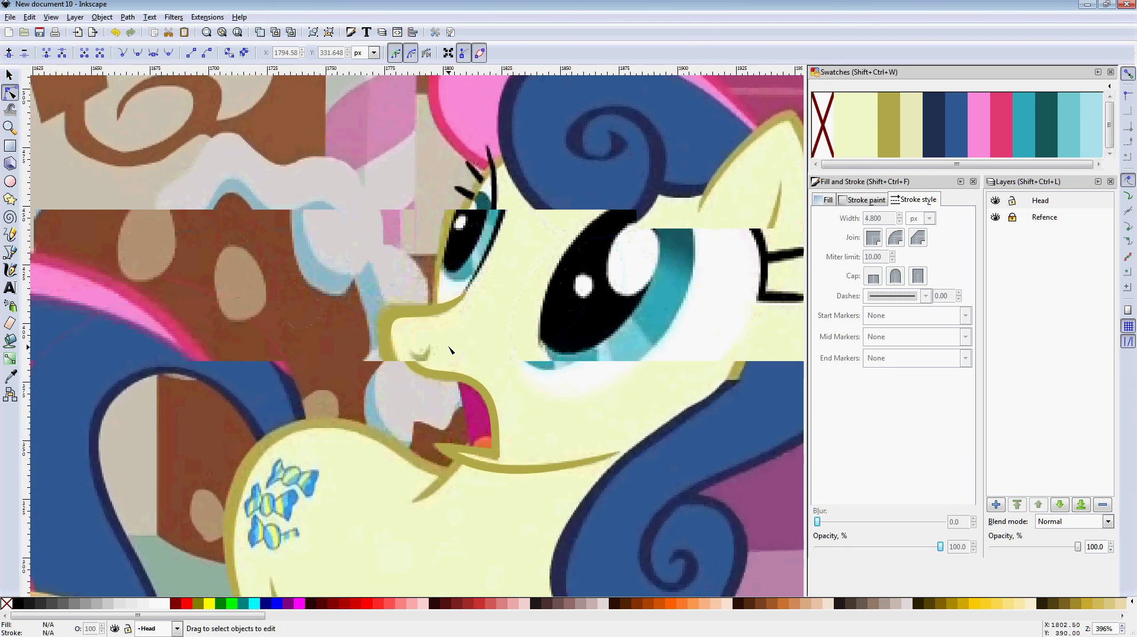
Step: Draw a two-node path from the mane to the top of the snout and bend it along the face edge behind the far eye
{"action": "left_click_drag", "start_coordinate": [451, 349], "coordinate": [449, 401]}
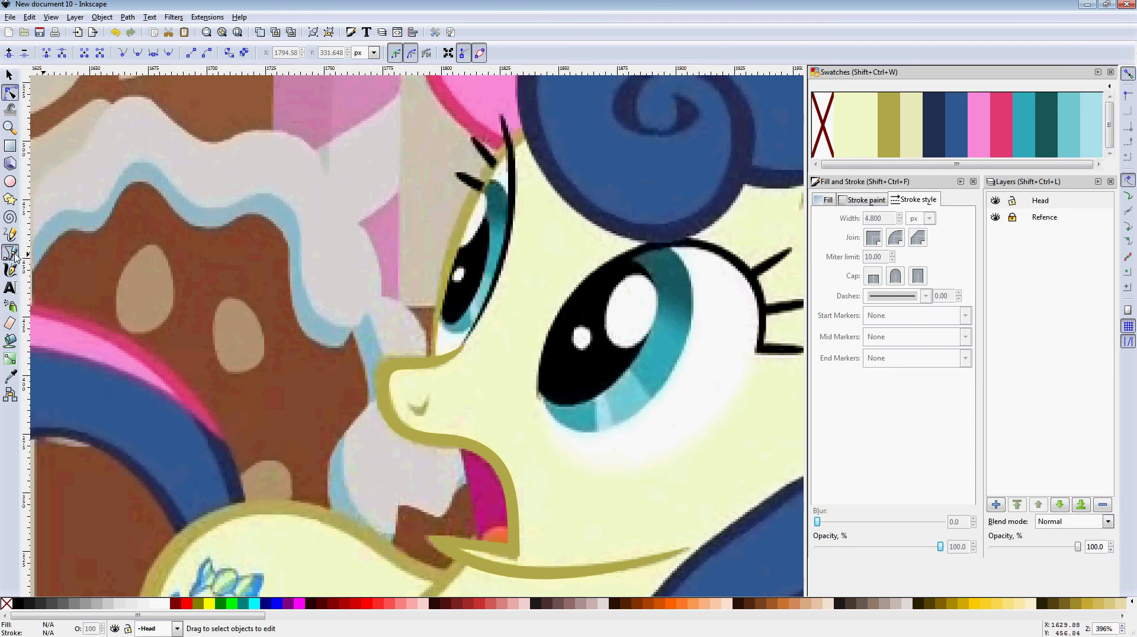
{"action": "left_click", "coordinate": [10, 252]}
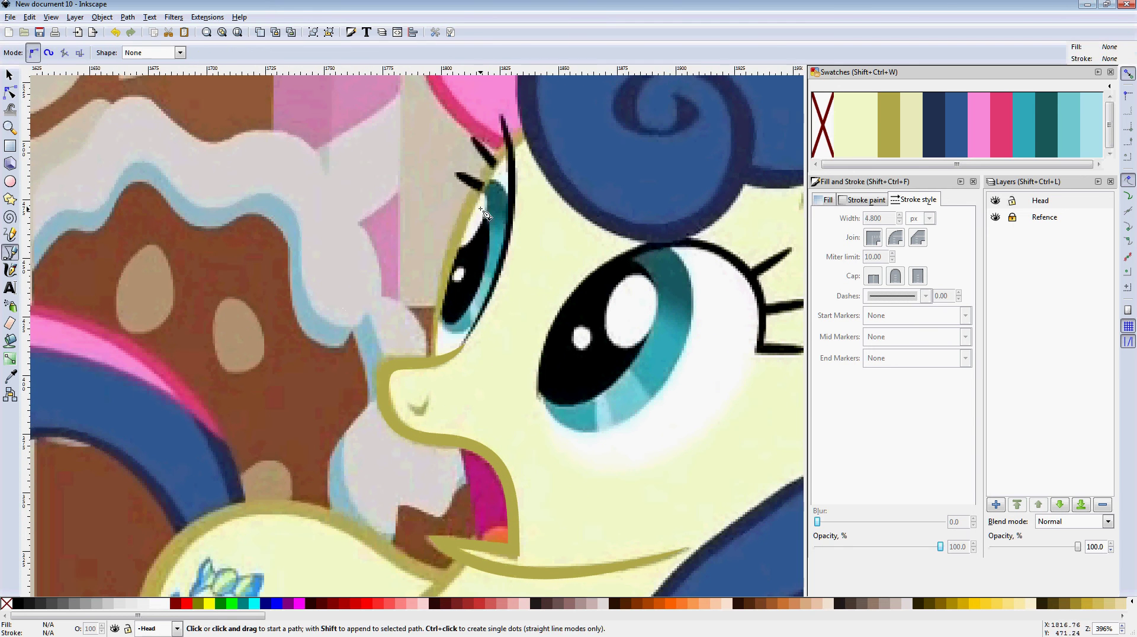
{"action": "left_click", "coordinate": [534, 133]}
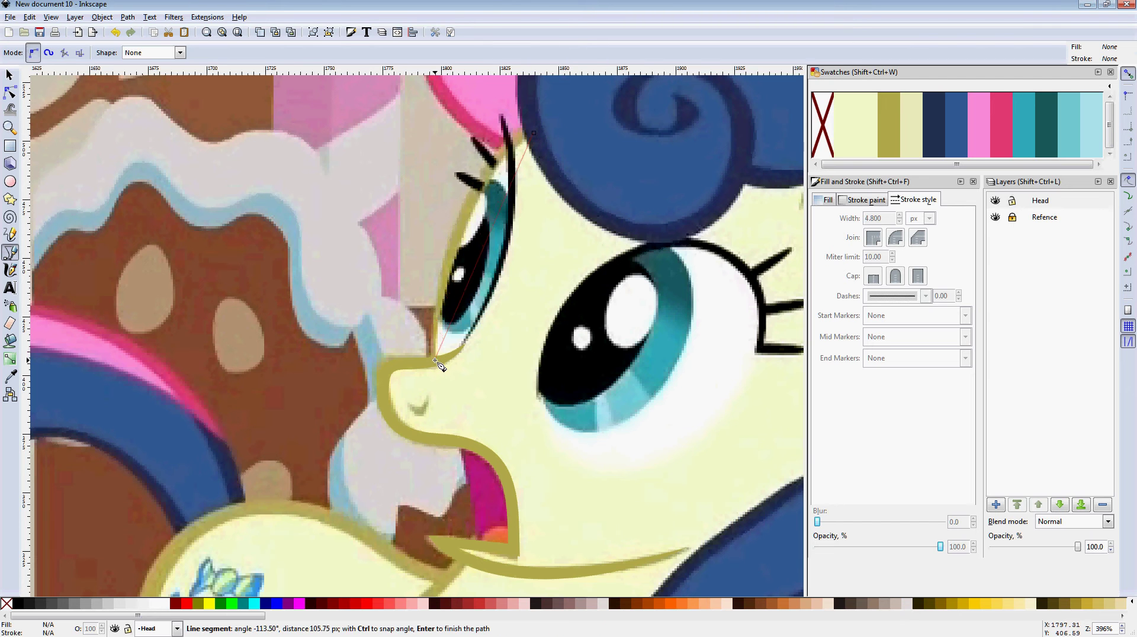
{"action": "double_click", "coordinate": [435, 360]}
{"action": "left_click", "coordinate": [10, 92]}
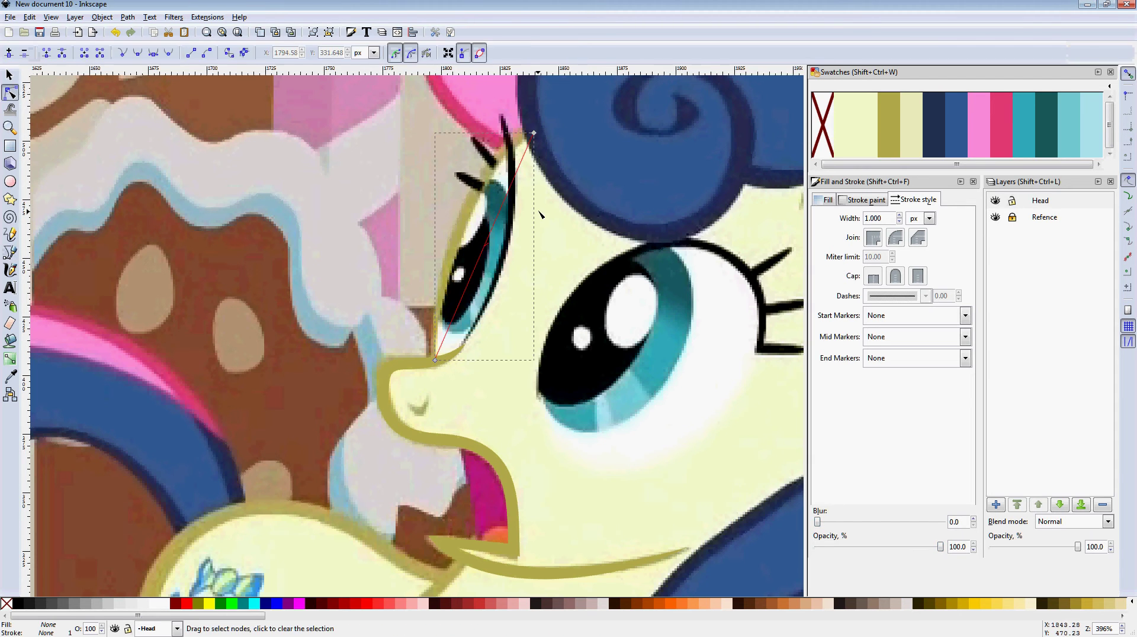
{"action": "left_click_drag", "start_coordinate": [491, 235], "coordinate": [468, 208]}
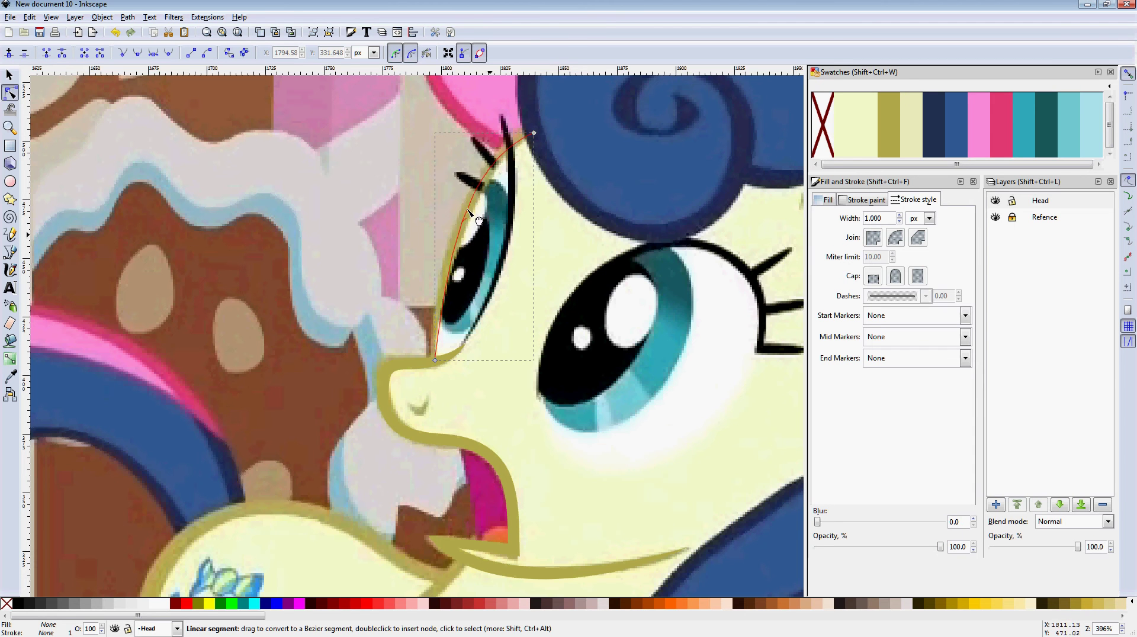
Step: Give the face edge path the dark olive-gold swatch as its stroke colour and a stroke width of 4.8 px
{"action": "left_click", "coordinate": [893, 125], "text": "shift"}
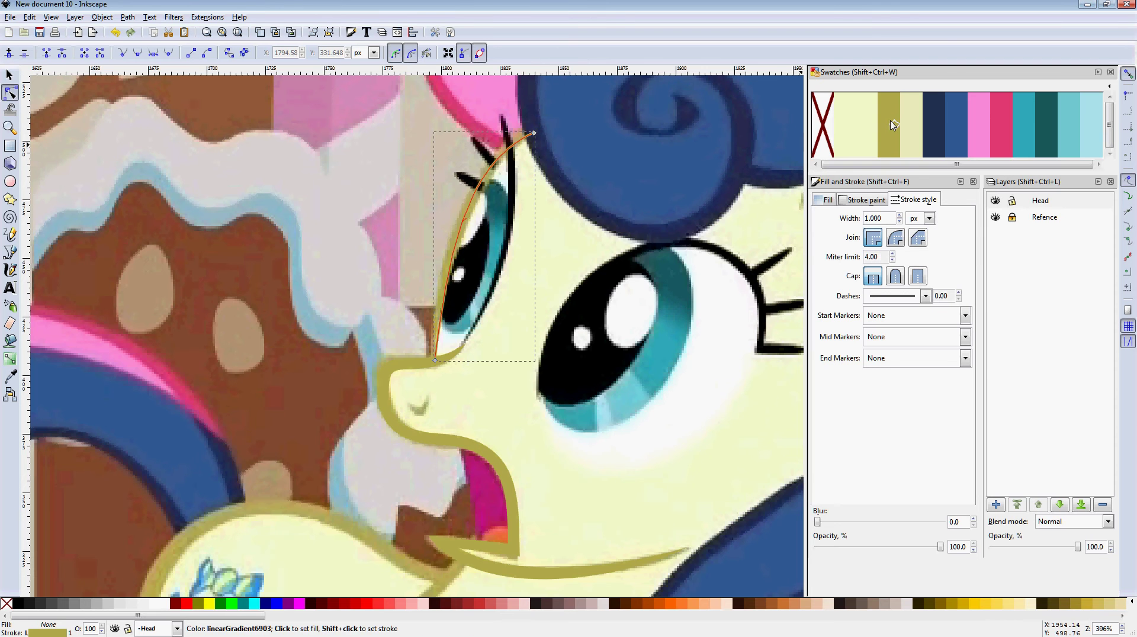
{"action": "double_click", "coordinate": [882, 217]}
{"action": "type", "text": "4.8"}
{"action": "key", "text": "Return"}
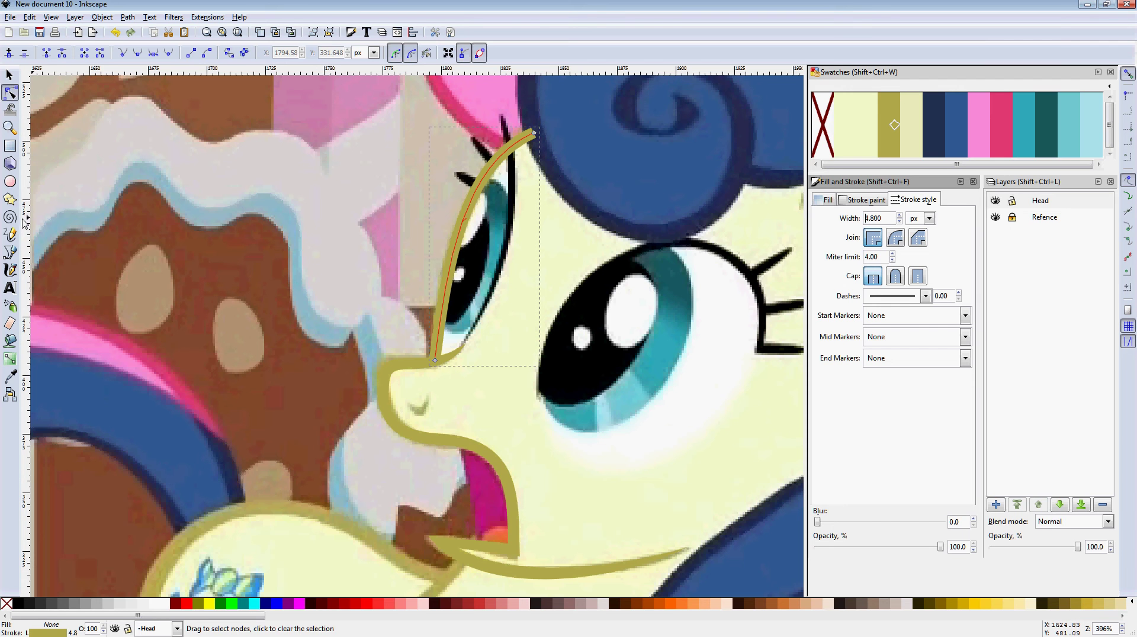
Step: Draw a small closed two-node path across the top of the nostril
{"action": "left_click", "coordinate": [10, 252]}
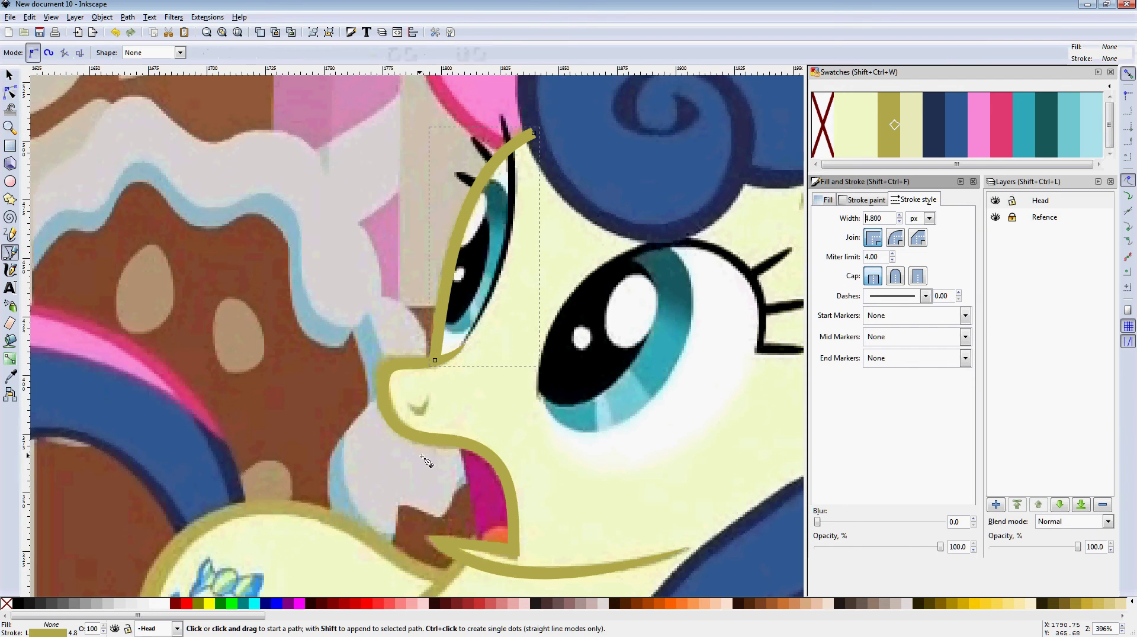
{"action": "left_click", "coordinate": [409, 403]}
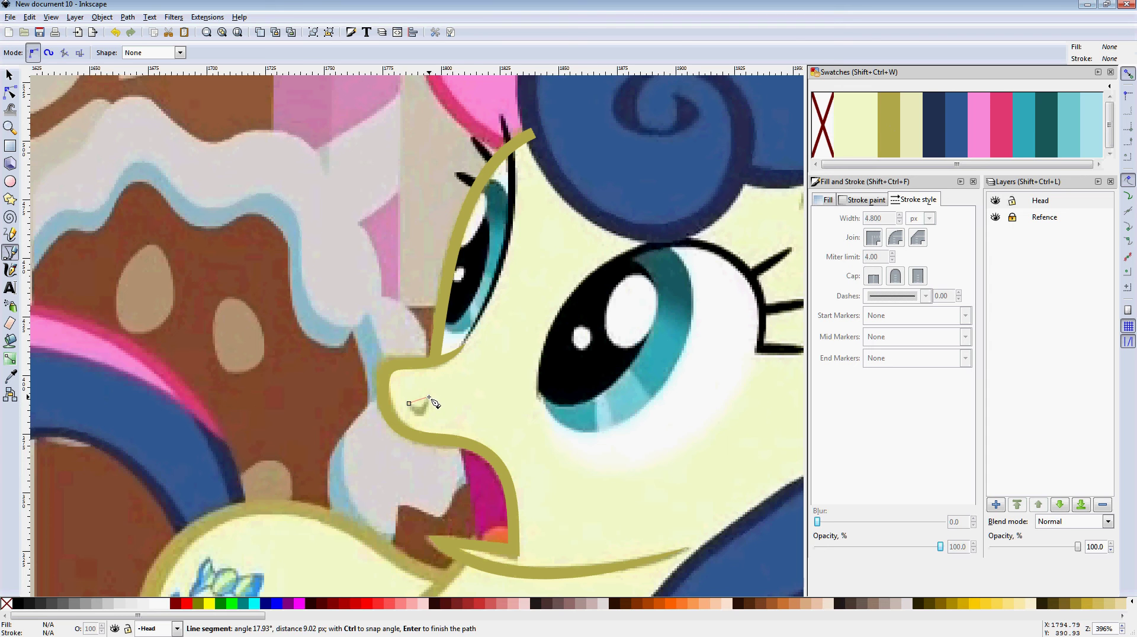
{"action": "left_click", "coordinate": [429, 397]}
{"action": "left_click", "coordinate": [411, 405]}
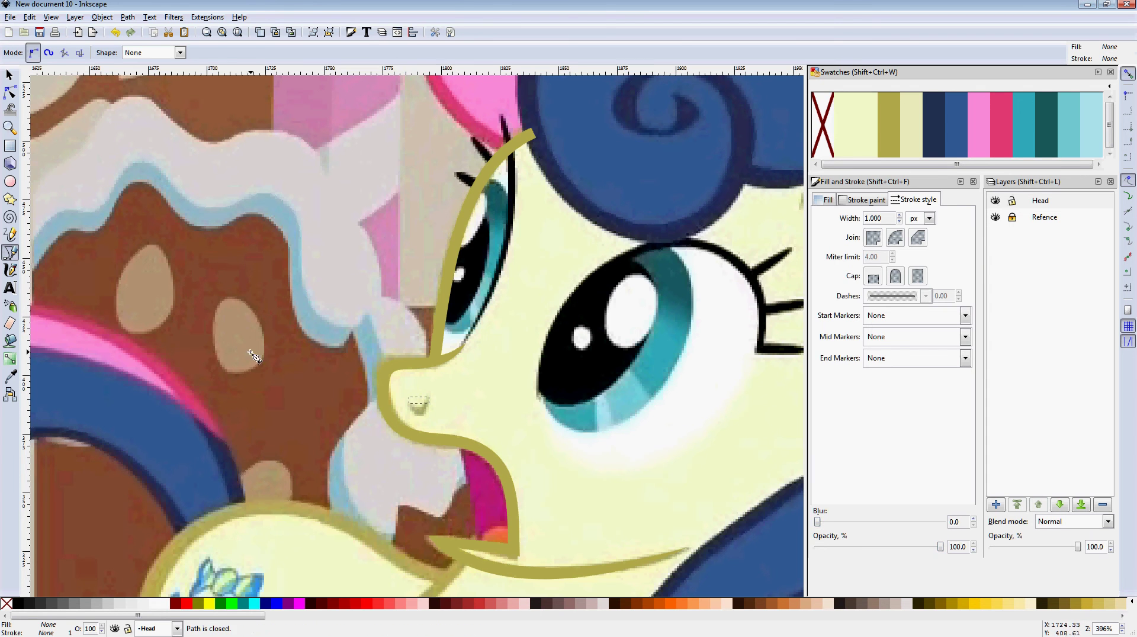
Step: Bend the nostril path's two segments into the reference's crescent shape and fill it with the dark olive-gold swatch
{"action": "key", "text": "n"}
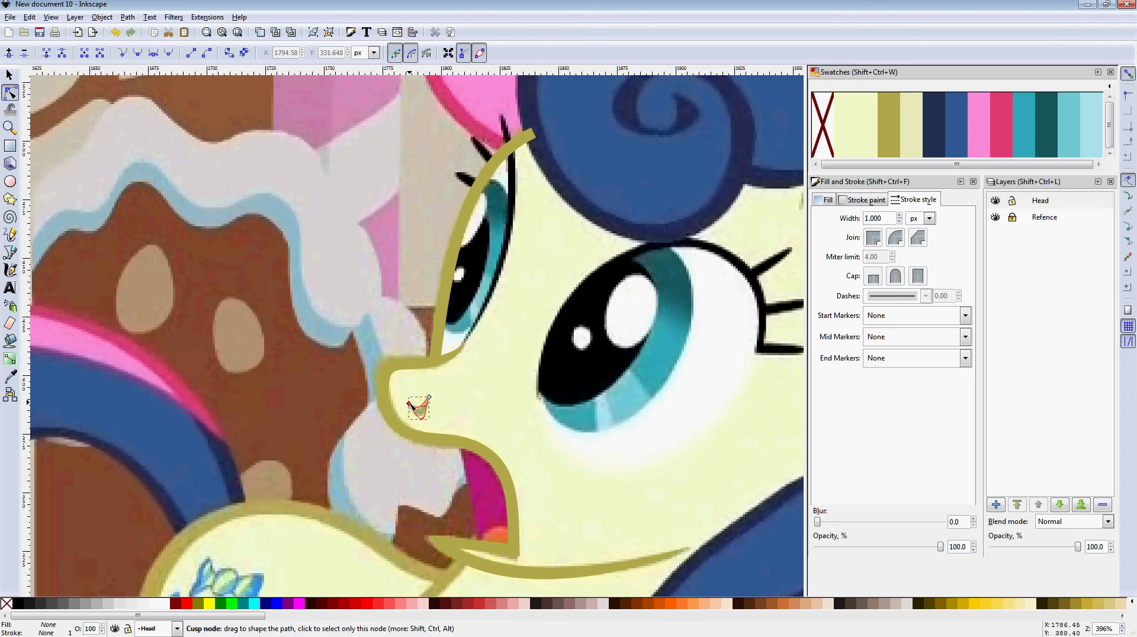
{"action": "left_click", "coordinate": [409, 403]}
{"action": "left_click_drag", "start_coordinate": [429, 440], "coordinate": [422, 415]}
{"action": "left_click", "coordinate": [887, 127]}
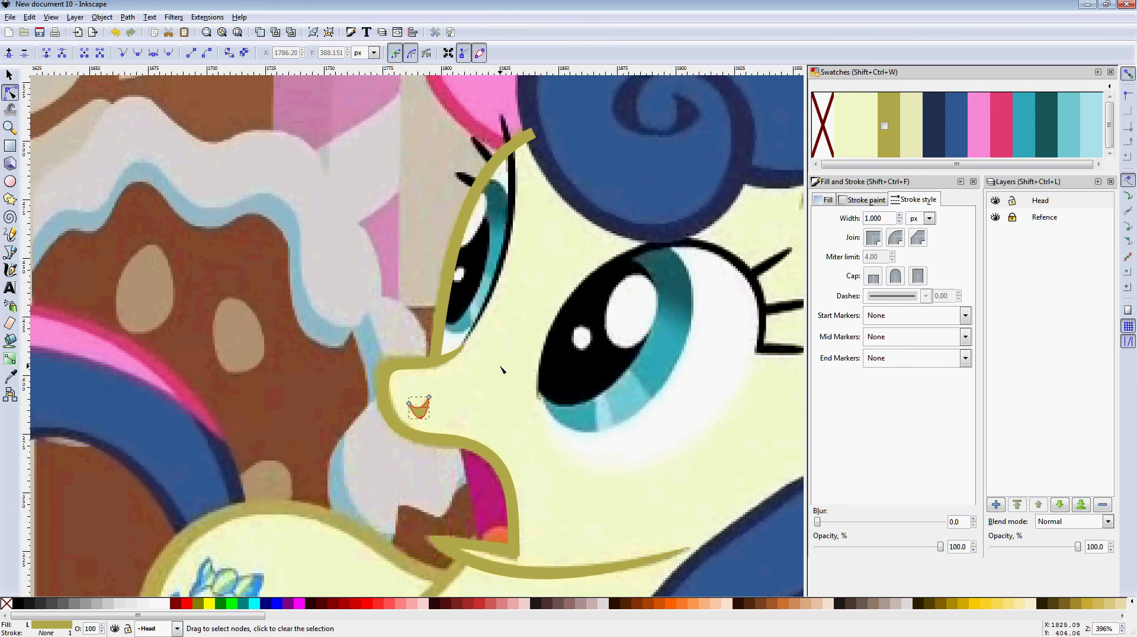
{"action": "left_click", "coordinate": [498, 386]}
Step: Draw a straight two-node path from the base of the ear down the back of the cheek to the mane
{"action": "mouse_move", "coordinate": [551, 444]}
{"action": "left_mouse_down"}
{"action": "mouse_move", "coordinate": [492, 380]}
{"action": "mouse_move", "coordinate": [493, 432]}
{"action": "left_mouse_up"}
{"action": "scroll", "coordinate": [619, 394], "scroll_direction": "down", "scroll_amount": 2}
{"action": "scroll", "coordinate": [628, 394], "scroll_direction": "right", "scroll_amount": 1}
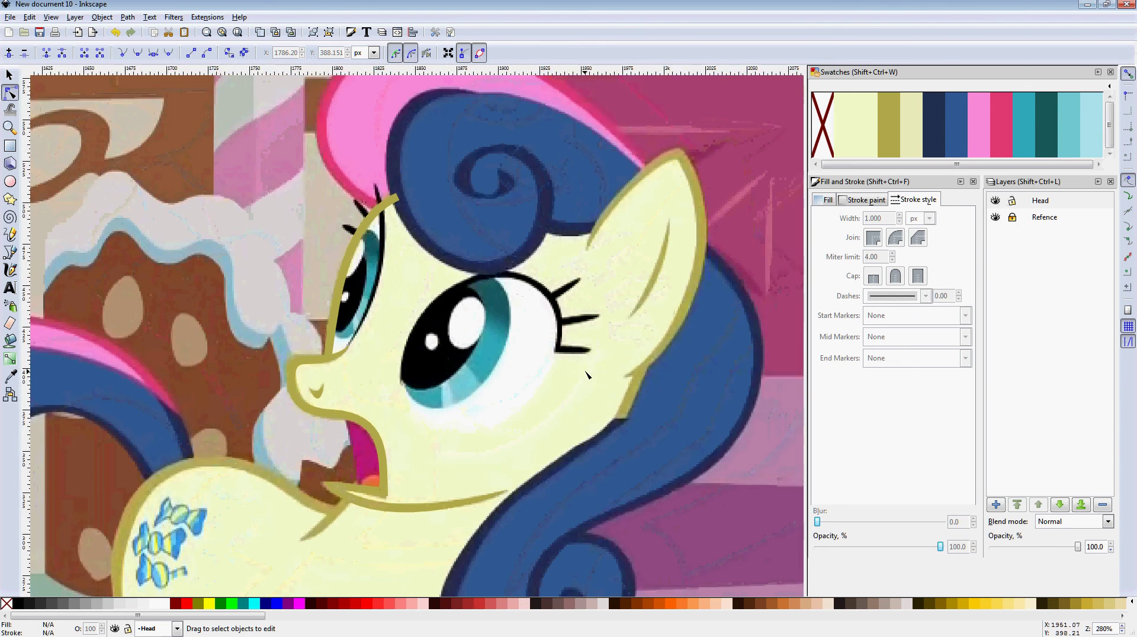
{"action": "left_click", "coordinate": [10, 252]}
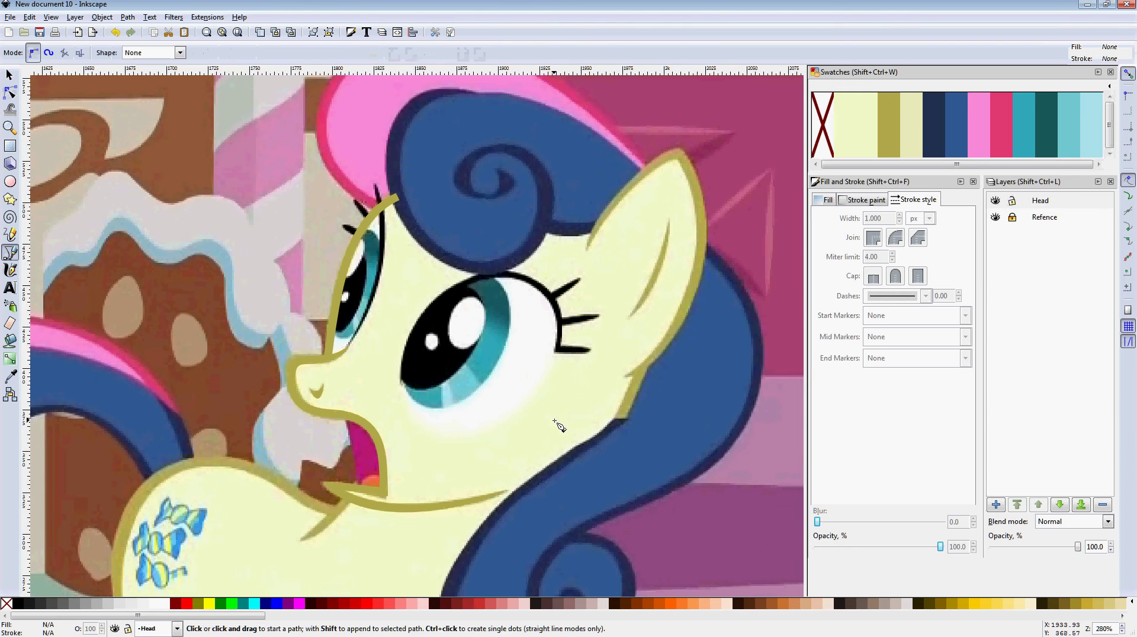
{"action": "left_click", "coordinate": [644, 360]}
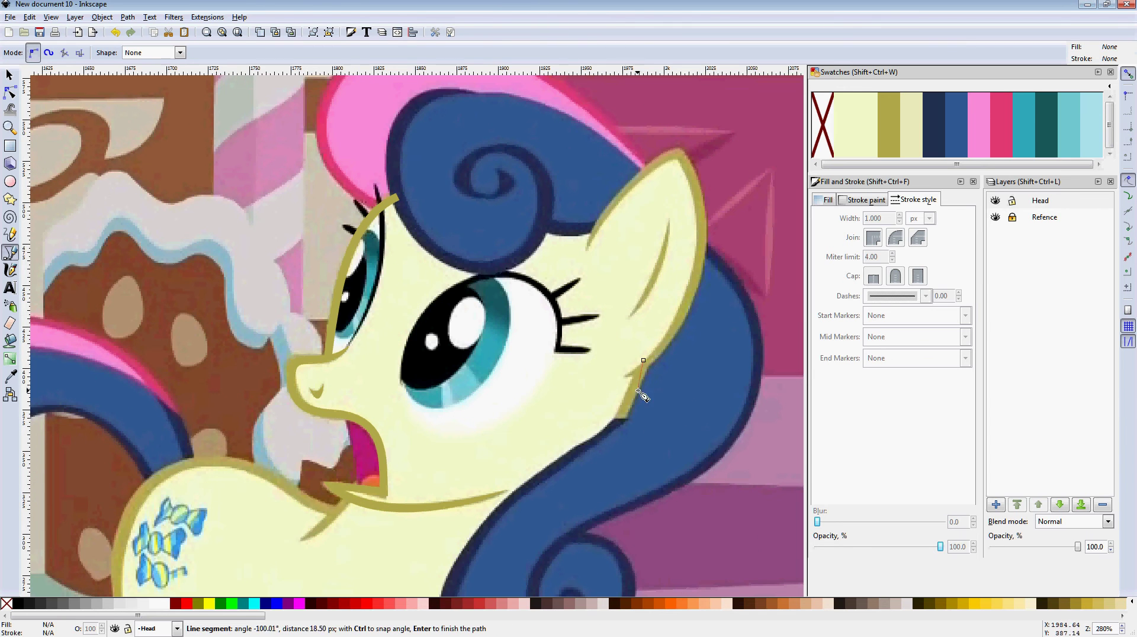
{"action": "left_click", "coordinate": [615, 431]}
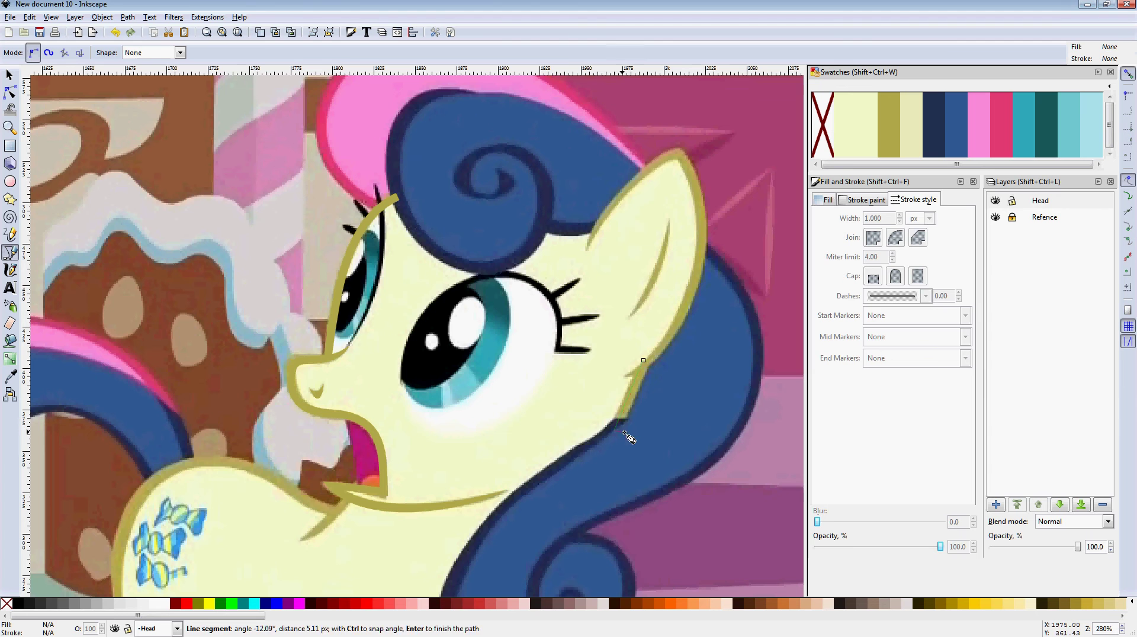
{"action": "key", "text": "Return"}
{"action": "left_click", "coordinate": [9, 98]}
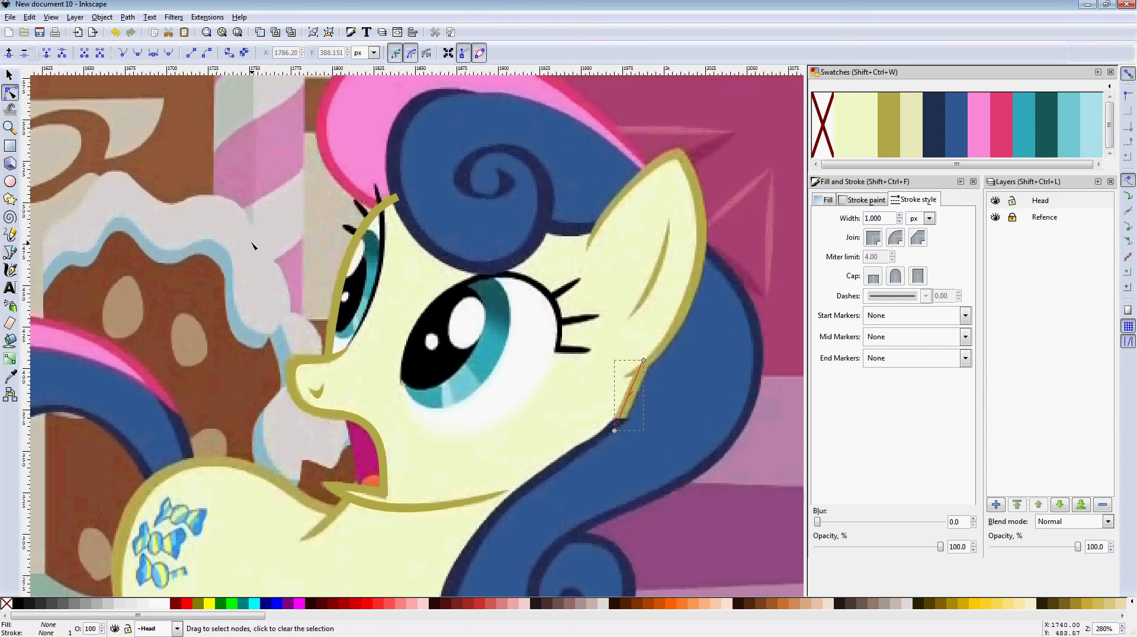
Step: Give the cheek line below the ear the dark olive-gold swatch as its stroke colour and a stroke width of 4.8 px
{"action": "left_click", "coordinate": [888, 131], "text": "shift"}
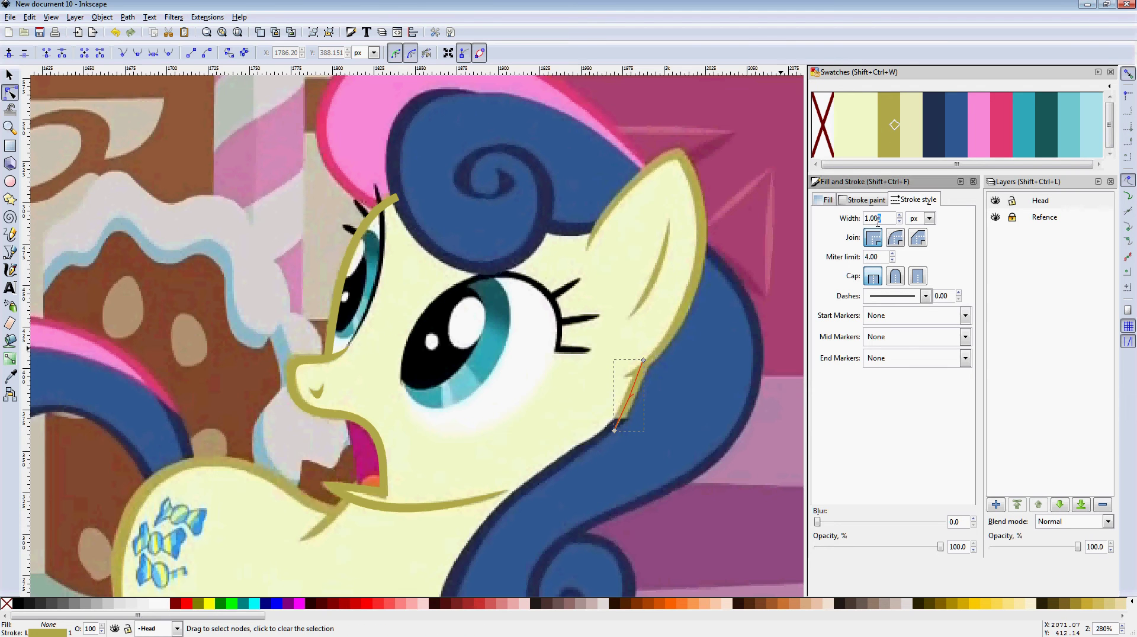
{"action": "type", "text": "4.8"}
{"action": "key", "text": "Return"}
{"action": "left_click", "coordinate": [668, 444]}
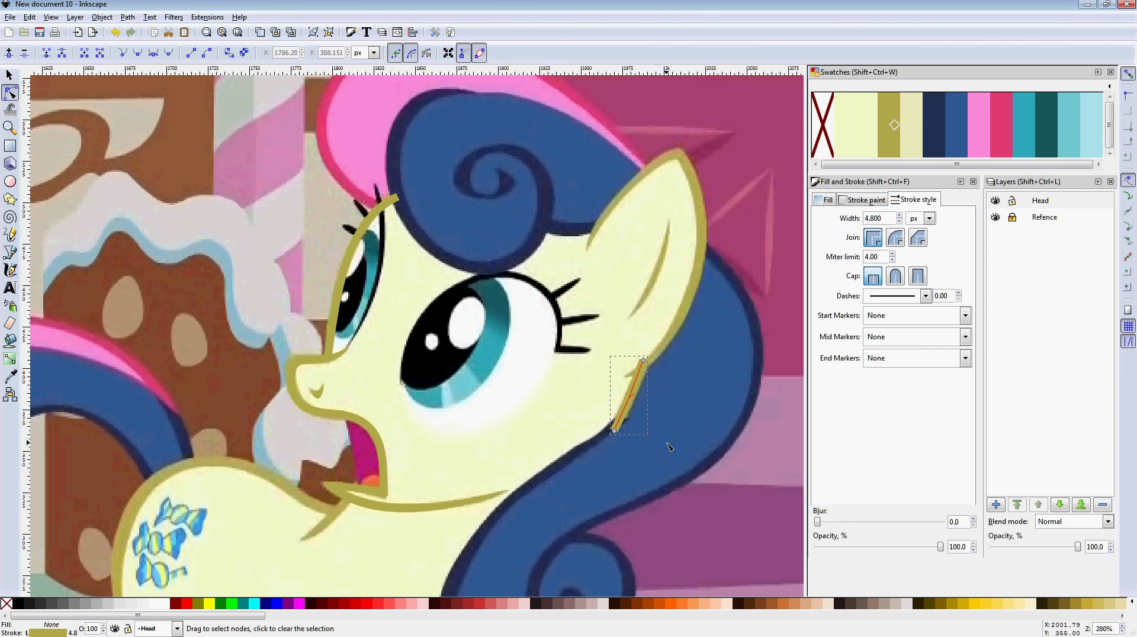
Step: Start a head shape path at the mane, placing nodes within the outline down the face edge, around the snout and mouth to the chin
{"action": "left_click_drag", "start_coordinate": [503, 322], "coordinate": [573, 313]}
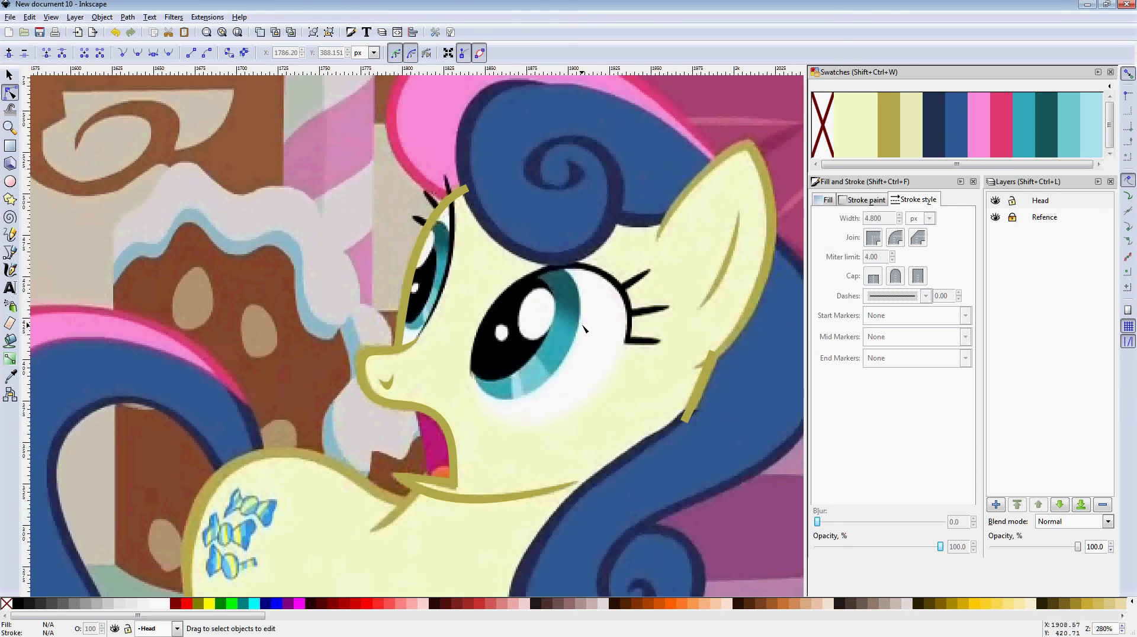
{"action": "scroll", "coordinate": [655, 396], "scroll_direction": "down", "scroll_amount": 2}
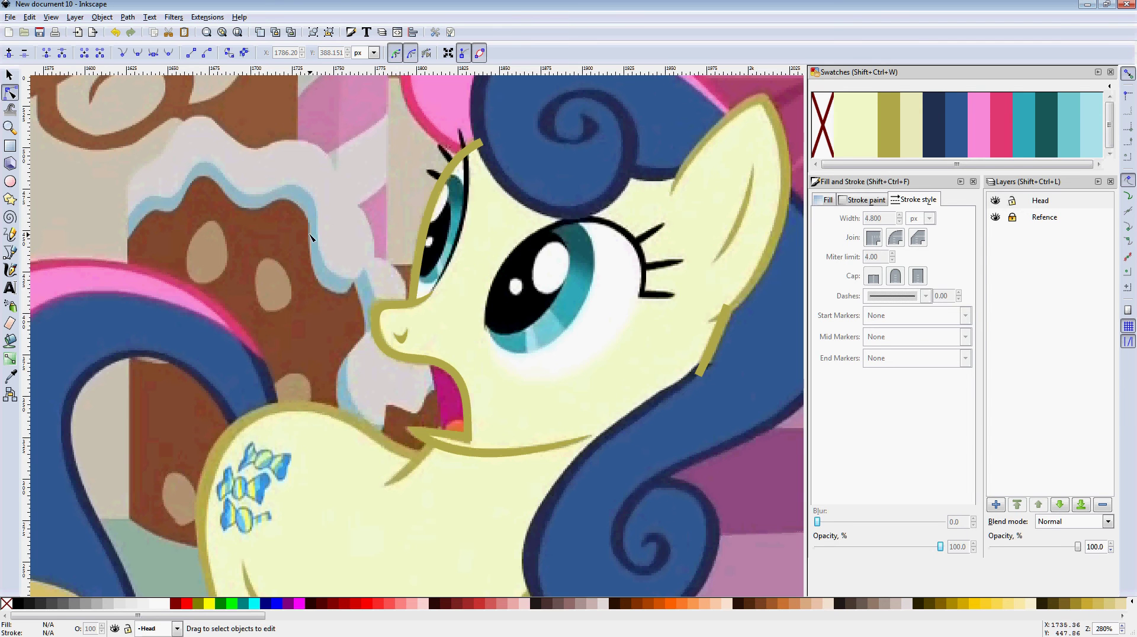
{"action": "scroll", "coordinate": [444, 290], "scroll_direction": "down", "scroll_amount": 2}
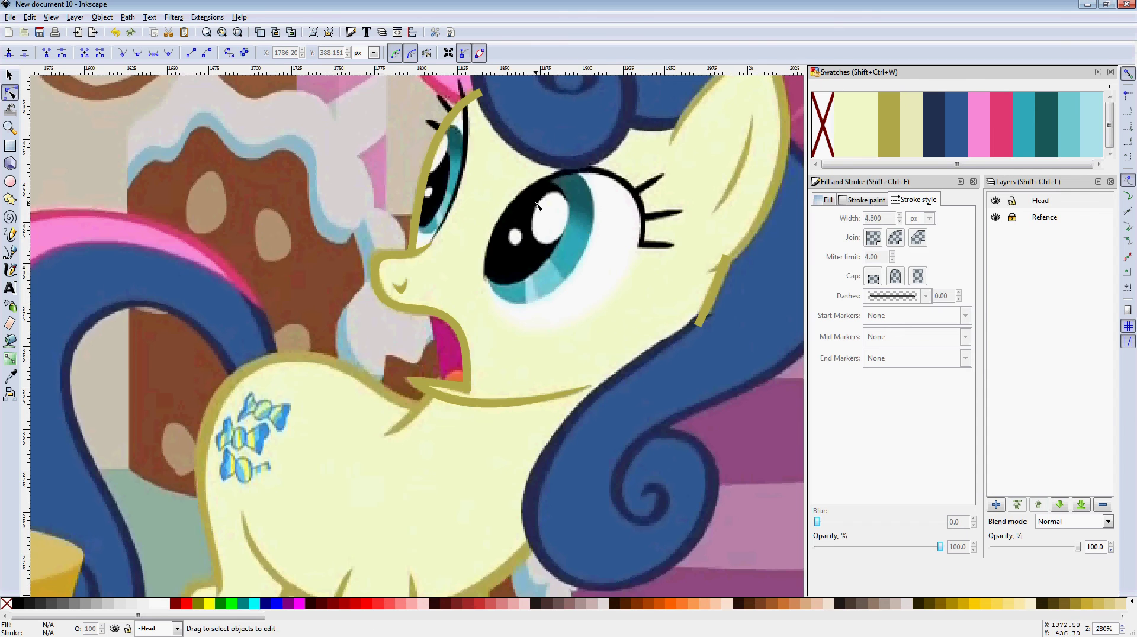
{"action": "scroll", "coordinate": [551, 195], "scroll_direction": "up", "scroll_amount": 5}
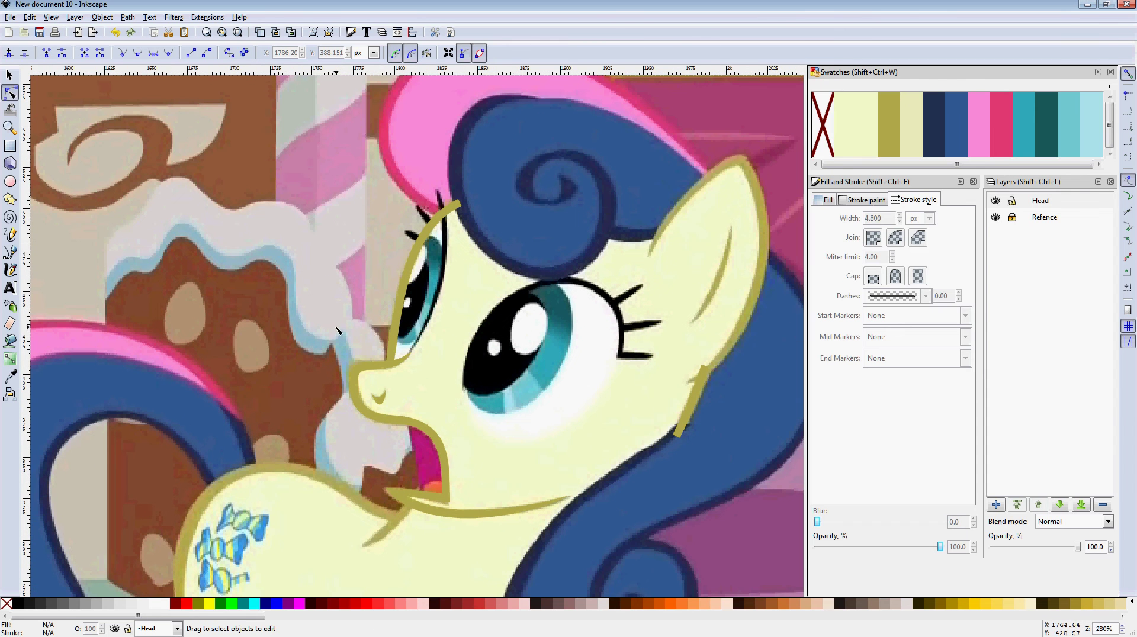
{"action": "left_click", "coordinate": [12, 252]}
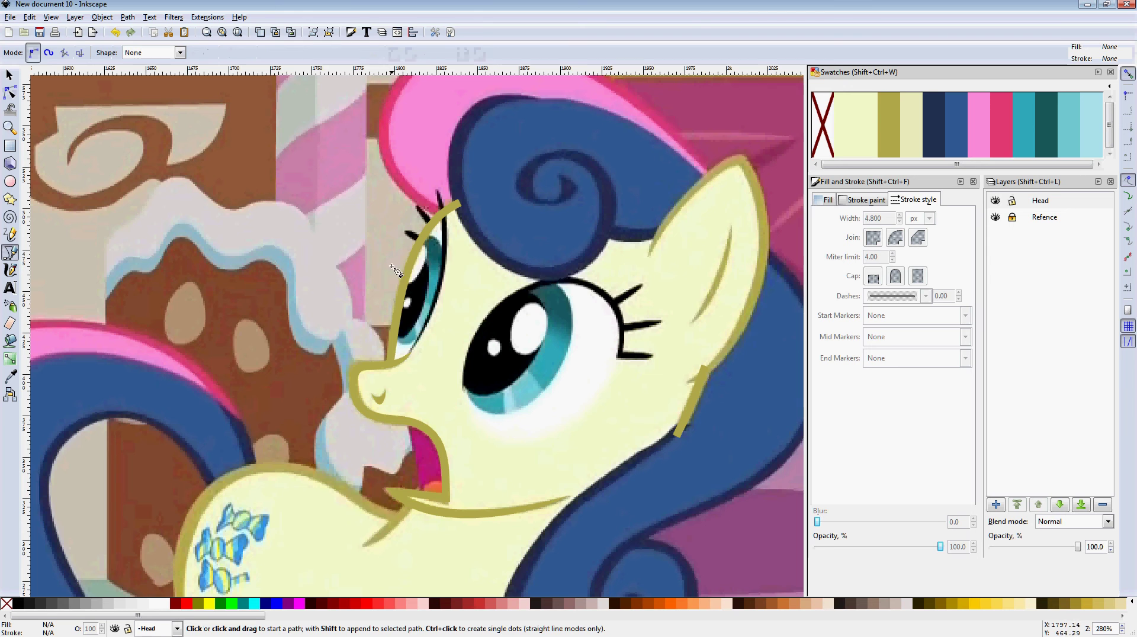
{"action": "left_click", "coordinate": [467, 202]}
{"action": "left_click", "coordinate": [442, 213]}
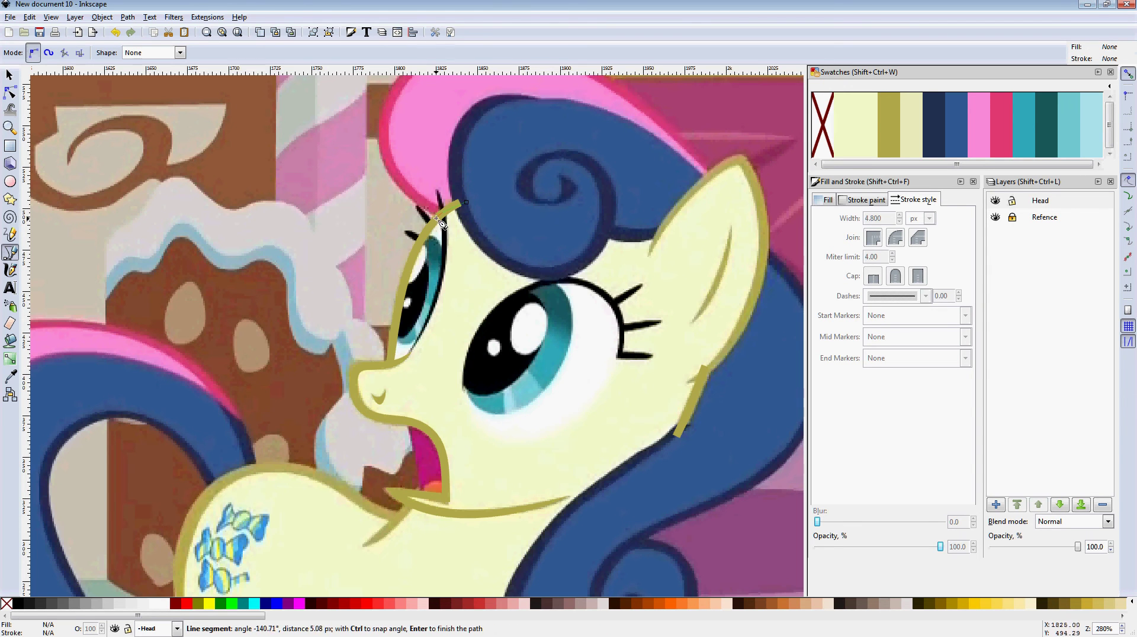
{"action": "left_click", "coordinate": [415, 248]}
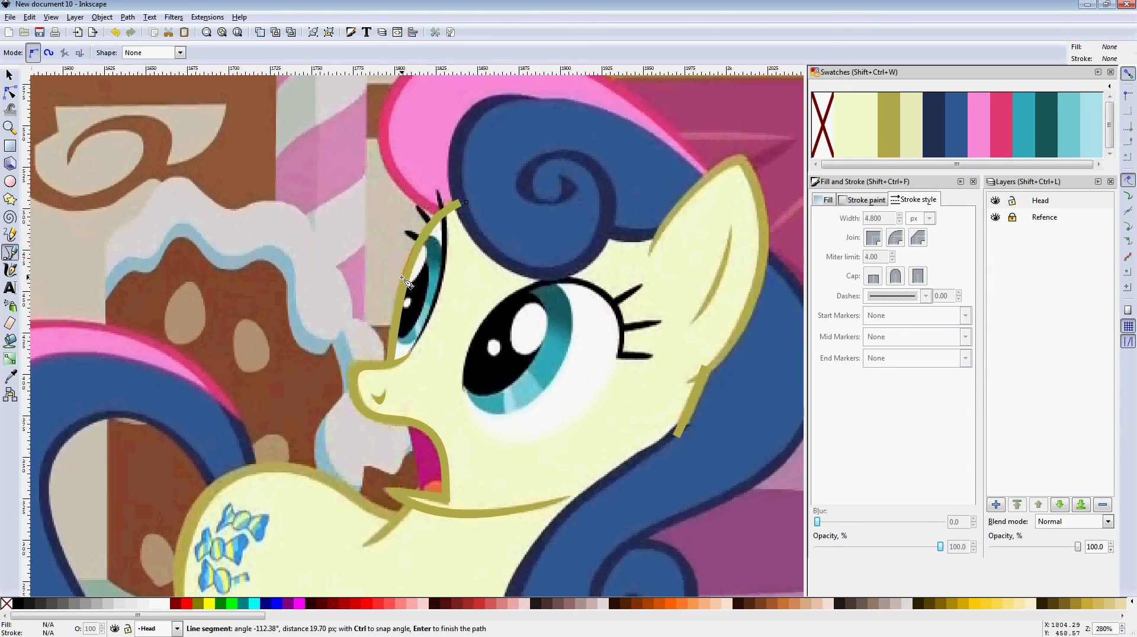
{"action": "left_click", "coordinate": [403, 300]}
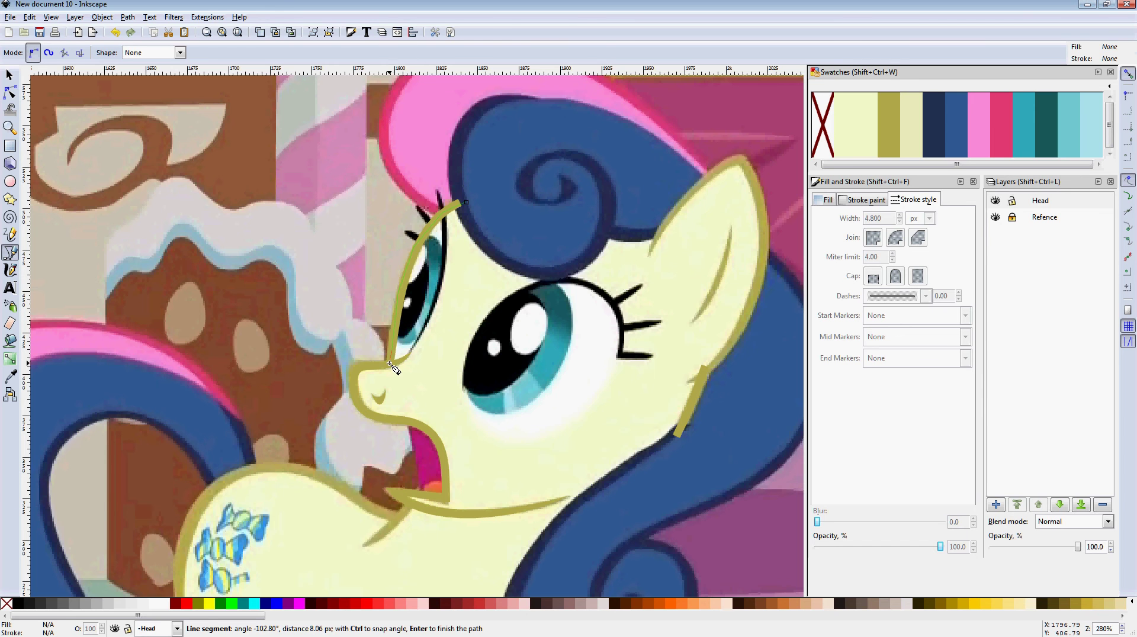
{"action": "left_click", "coordinate": [353, 382]}
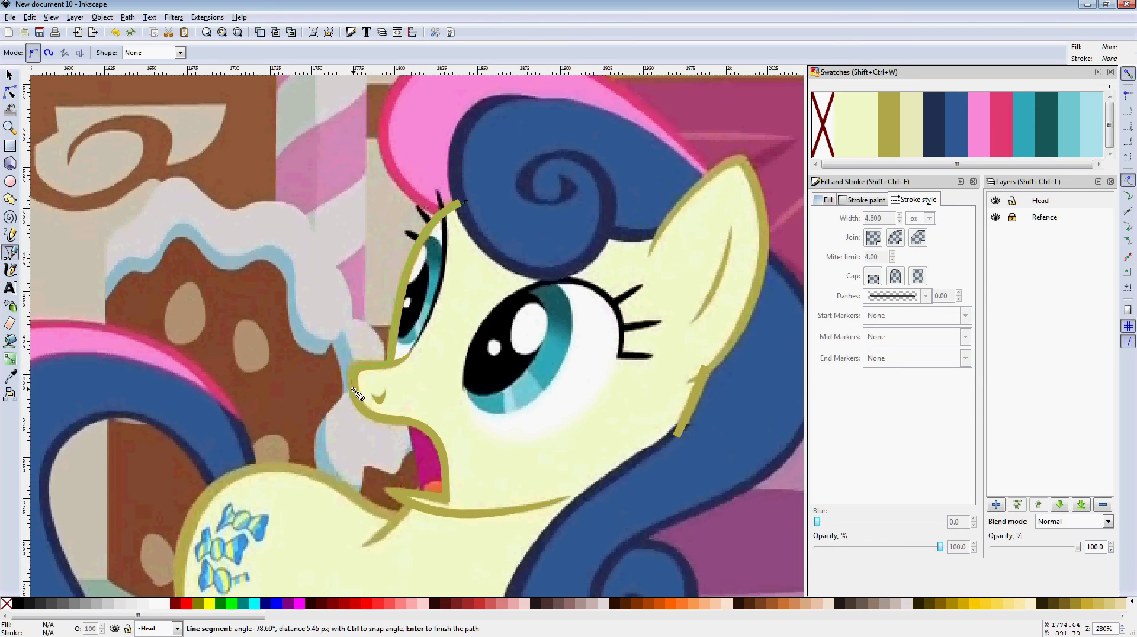
{"action": "left_click", "coordinate": [370, 413]}
{"action": "left_click", "coordinate": [389, 421]}
{"action": "left_click", "coordinate": [441, 449]}
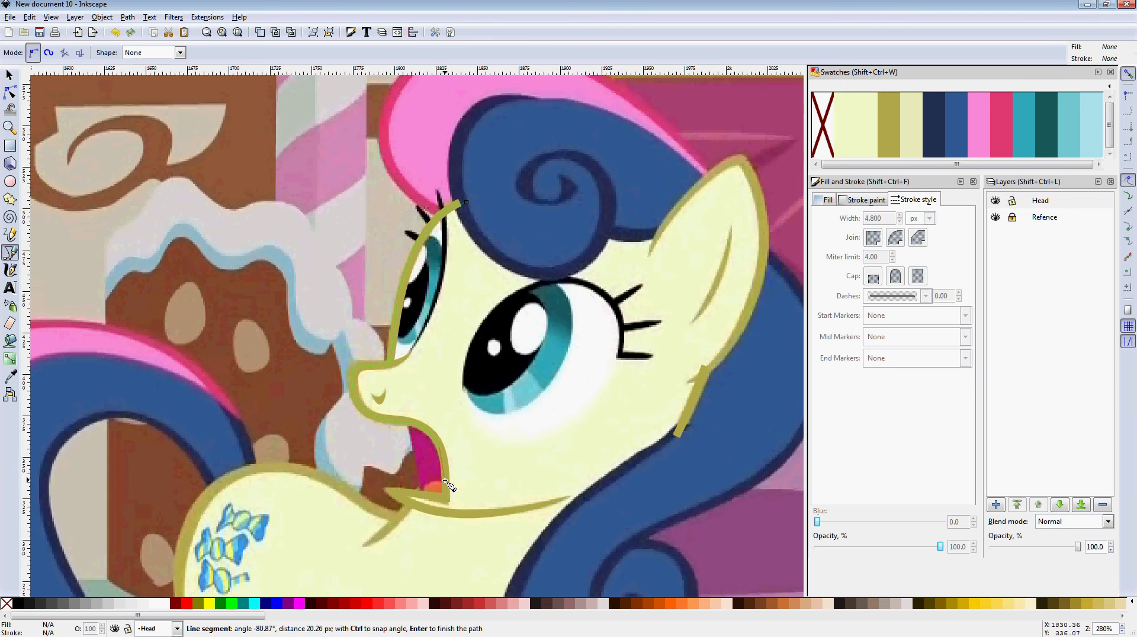
{"action": "left_click", "coordinate": [440, 499]}
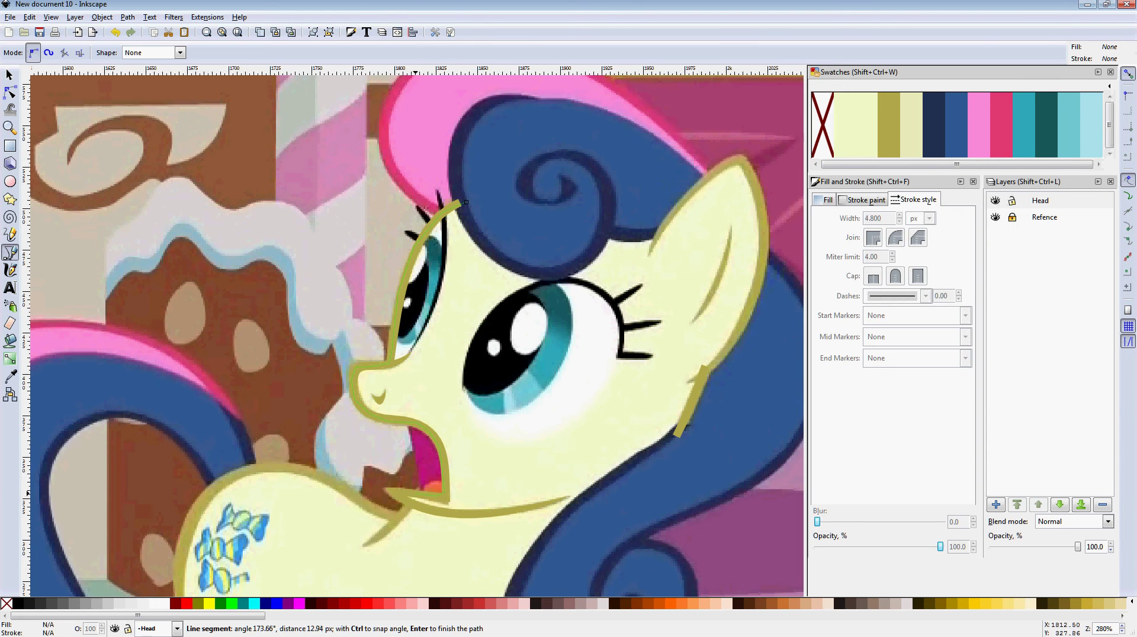
{"action": "left_click", "coordinate": [392, 492]}
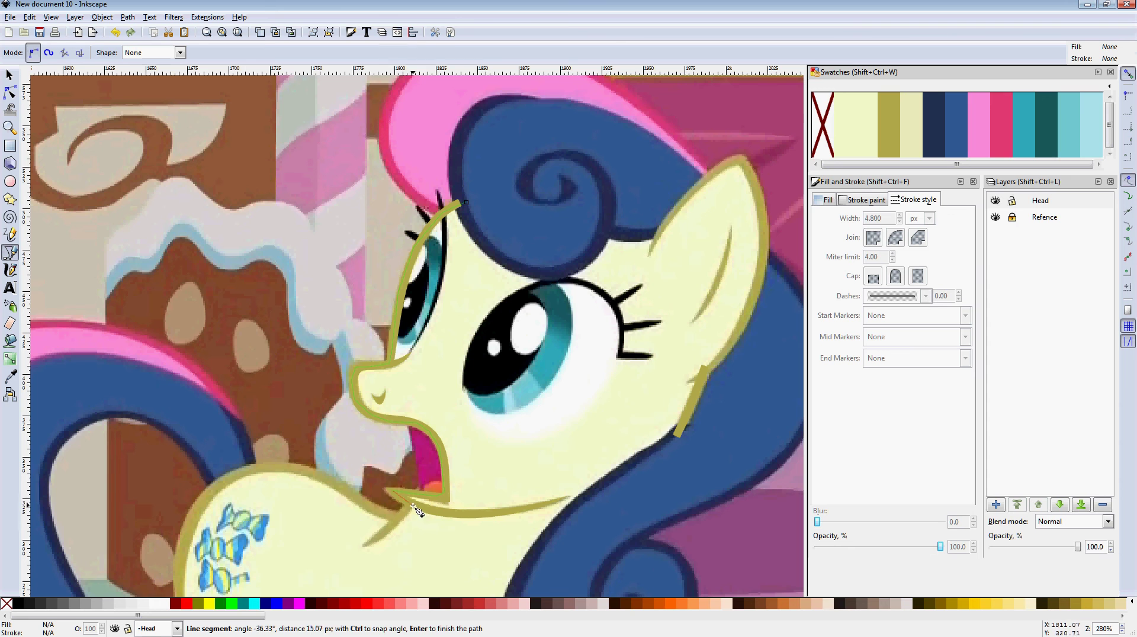
Step: Continue the head shape along the jaw, across the mane and up through the ear, and close it at the starting node
{"action": "left_click", "coordinate": [483, 513]}
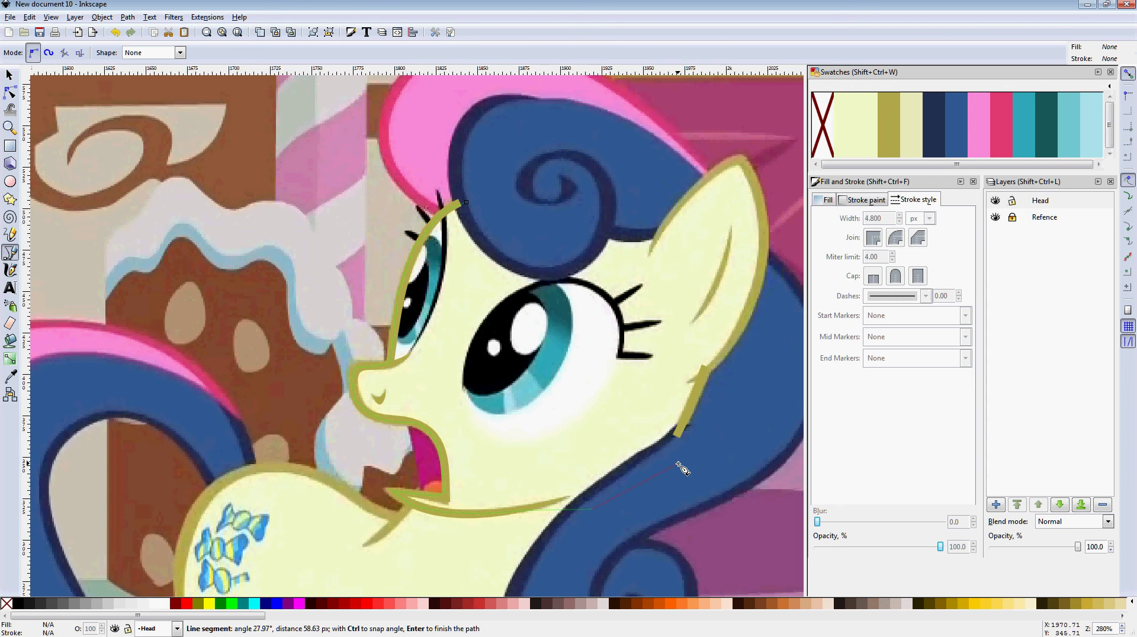
{"action": "left_click_drag", "start_coordinate": [678, 466], "coordinate": [683, 447]}
{"action": "left_click", "coordinate": [711, 366]}
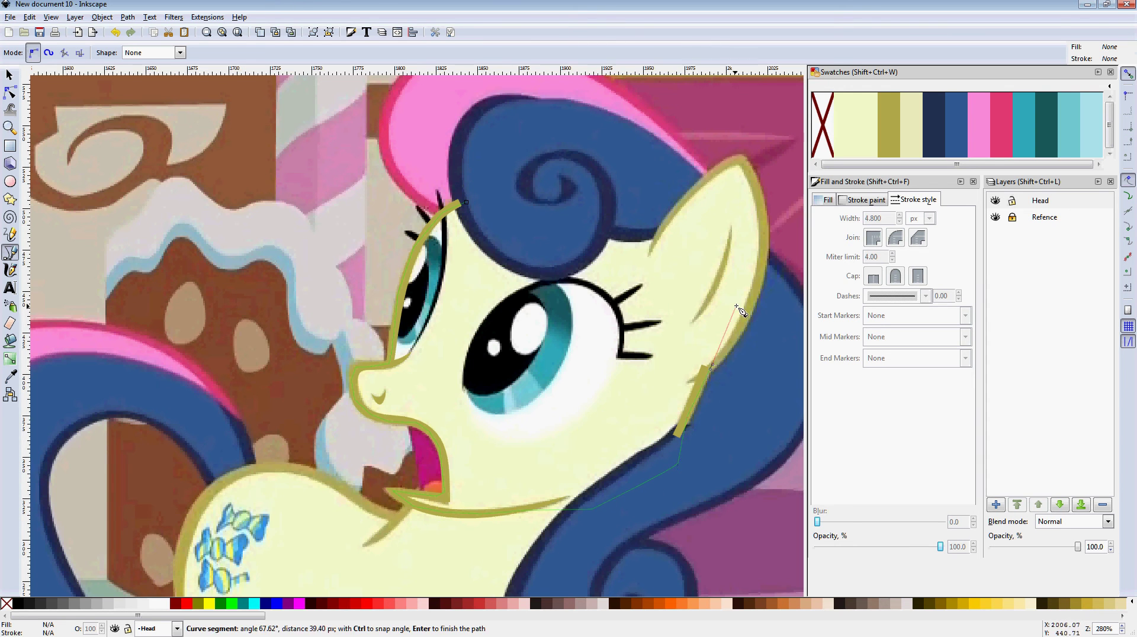
{"action": "left_click", "coordinate": [734, 294]}
{"action": "left_click", "coordinate": [661, 200]}
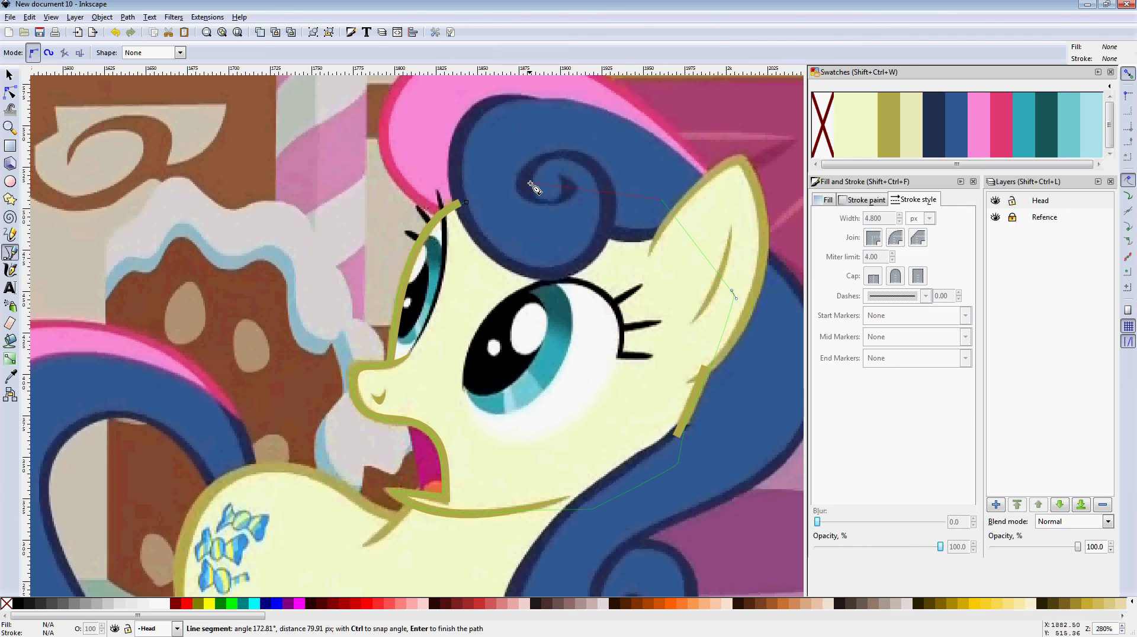
{"action": "left_click", "coordinate": [469, 202]}
{"action": "left_click", "coordinate": [10, 92]}
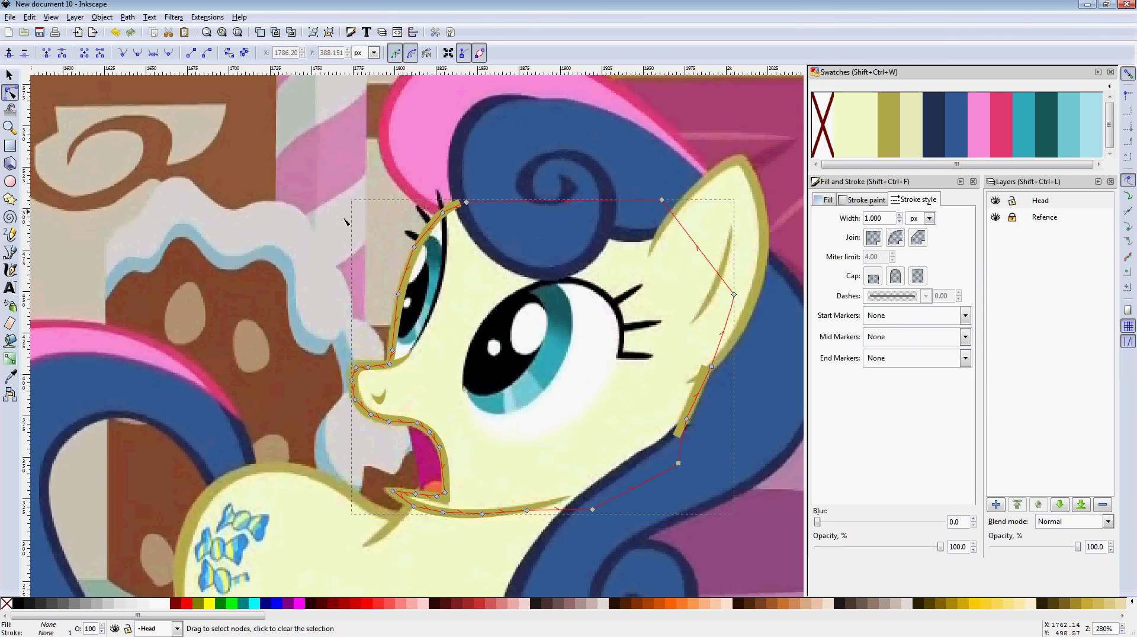
Step: Move the head shape's node beside the far eye outward, away from the face edge stroke
{"action": "scroll", "coordinate": [388, 232], "scroll_direction": "up", "scroll_amount": 1}
{"action": "scroll", "coordinate": [454, 200], "scroll_direction": "up", "scroll_amount": 3}
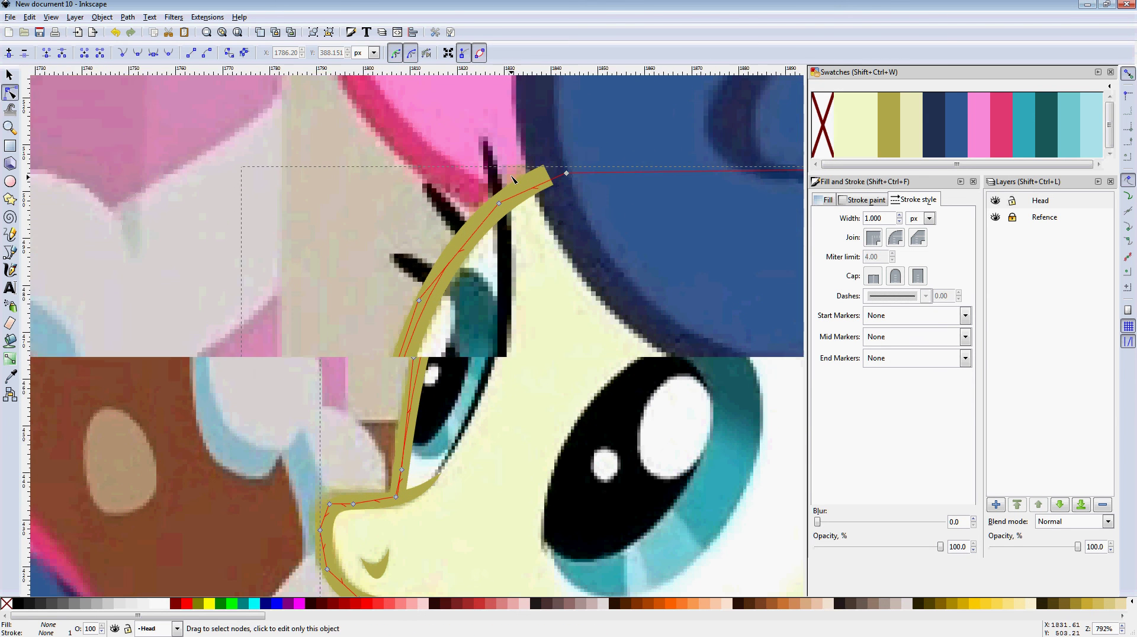
{"action": "left_click_drag", "start_coordinate": [555, 255], "coordinate": [566, 182]}
{"action": "scroll", "coordinate": [530, 342], "scroll_direction": "down", "scroll_amount": 5}
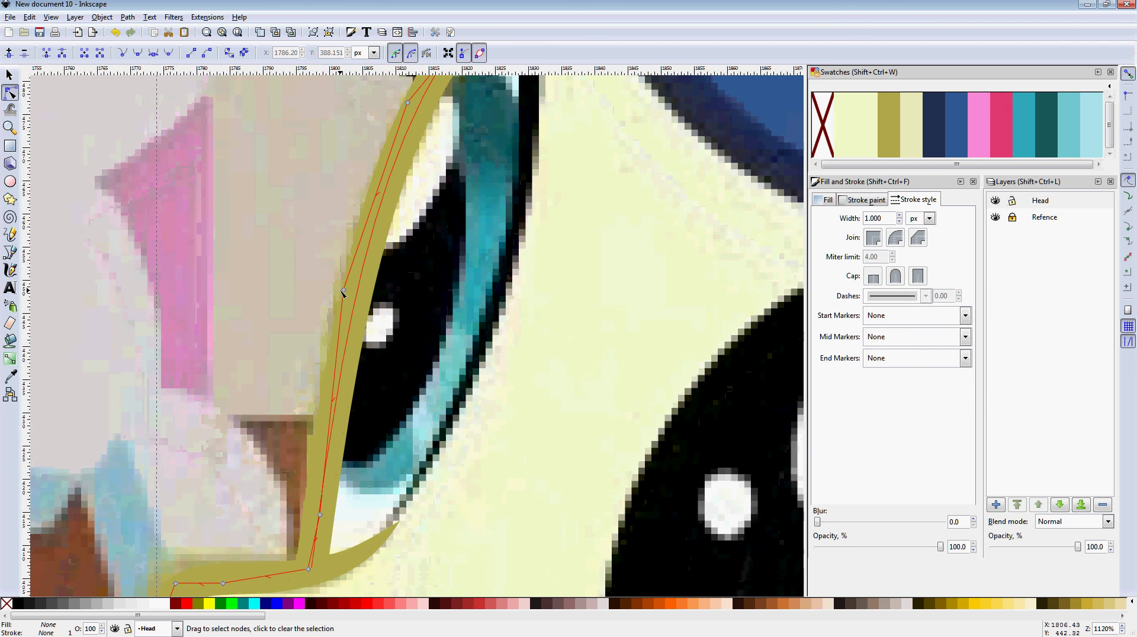
{"action": "left_click", "coordinate": [344, 290]}
{"action": "left_click_drag", "start_coordinate": [343, 289], "coordinate": [267, 249]}
{"action": "key", "text": "z"}
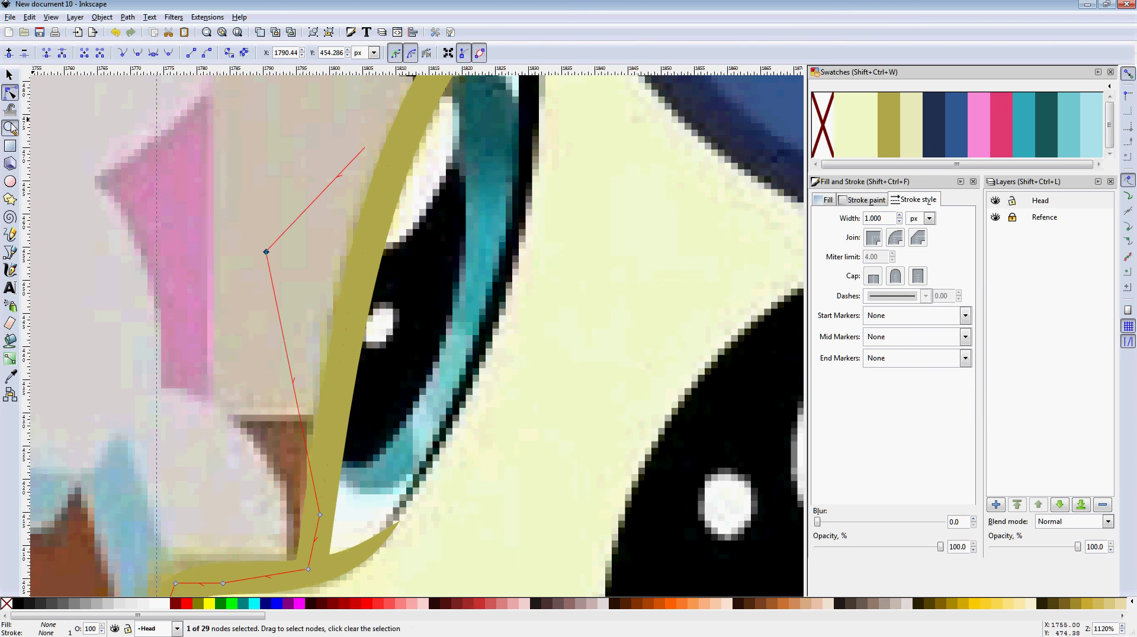
Step: Reposition the displaced head shape node onto the face edge stroke beside the far eye
{"action": "left_click", "coordinate": [299, 235], "text": "shift"}
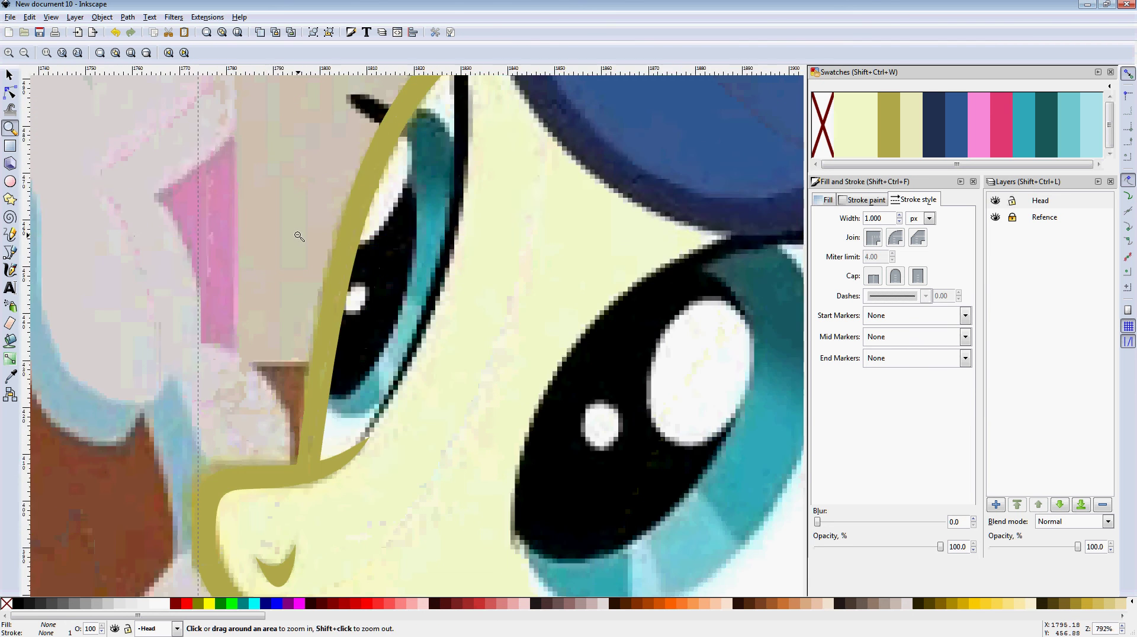
{"action": "left_click", "coordinate": [298, 235], "text": "shift"}
{"action": "left_click", "coordinate": [299, 236], "text": "shift"}
{"action": "left_click", "coordinate": [299, 236], "text": "shift"}
{"action": "left_click", "coordinate": [299, 236], "text": "shift"}
{"action": "left_click", "coordinate": [318, 240]}
{"action": "left_click", "coordinate": [318, 240]}
{"action": "left_click", "coordinate": [318, 240]}
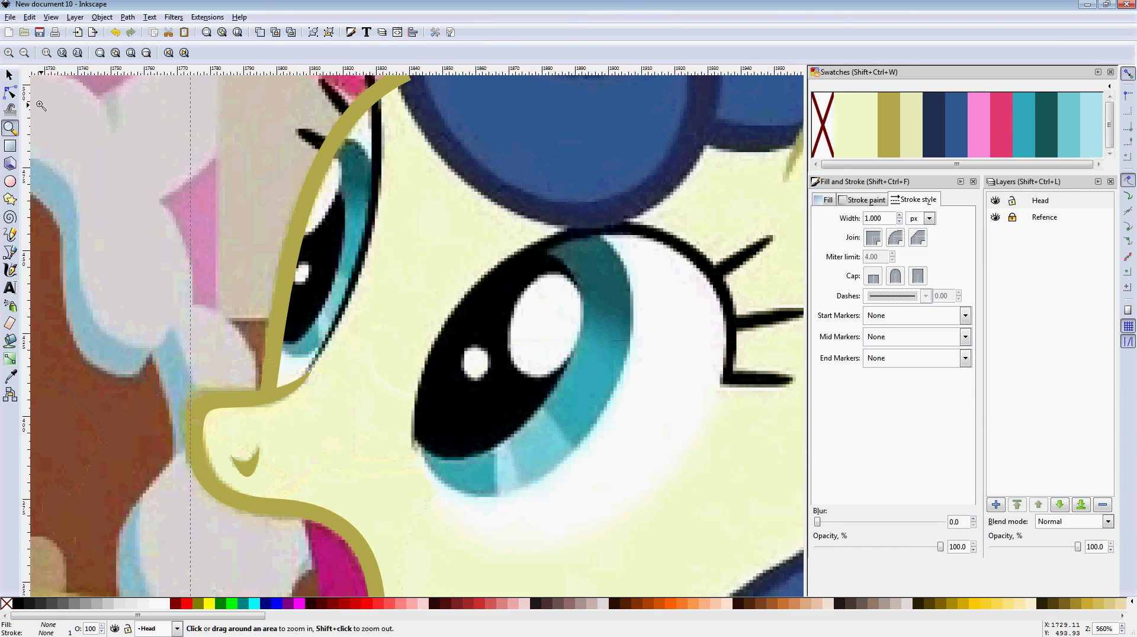
{"action": "left_click", "coordinate": [9, 76]}
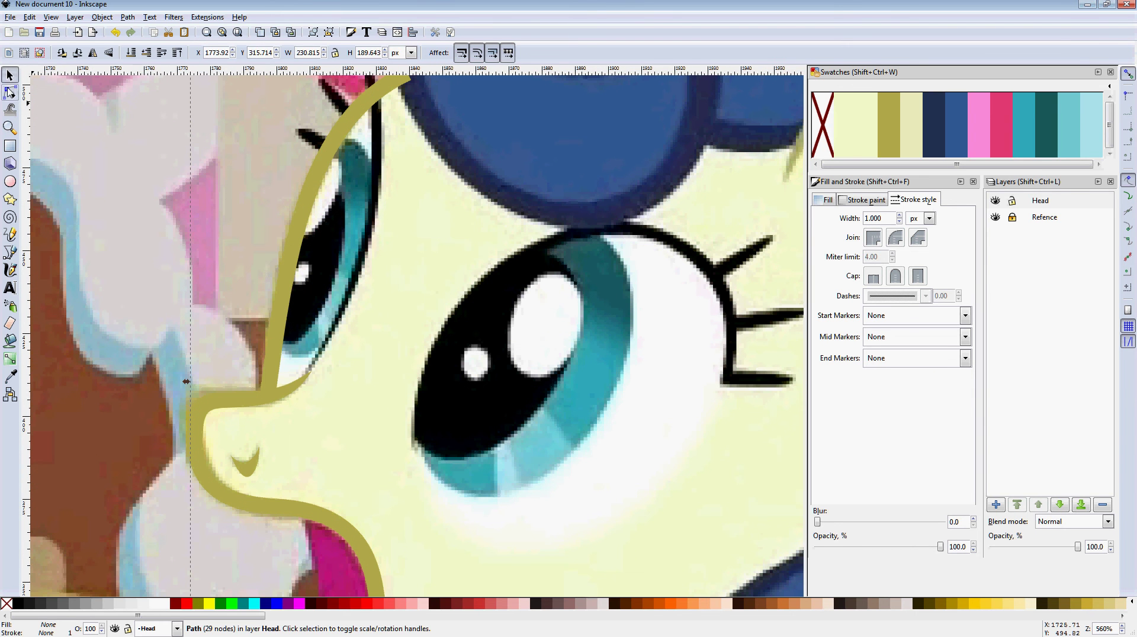
{"action": "left_click", "coordinate": [10, 93]}
{"action": "left_click_drag", "start_coordinate": [246, 236], "coordinate": [290, 247]}
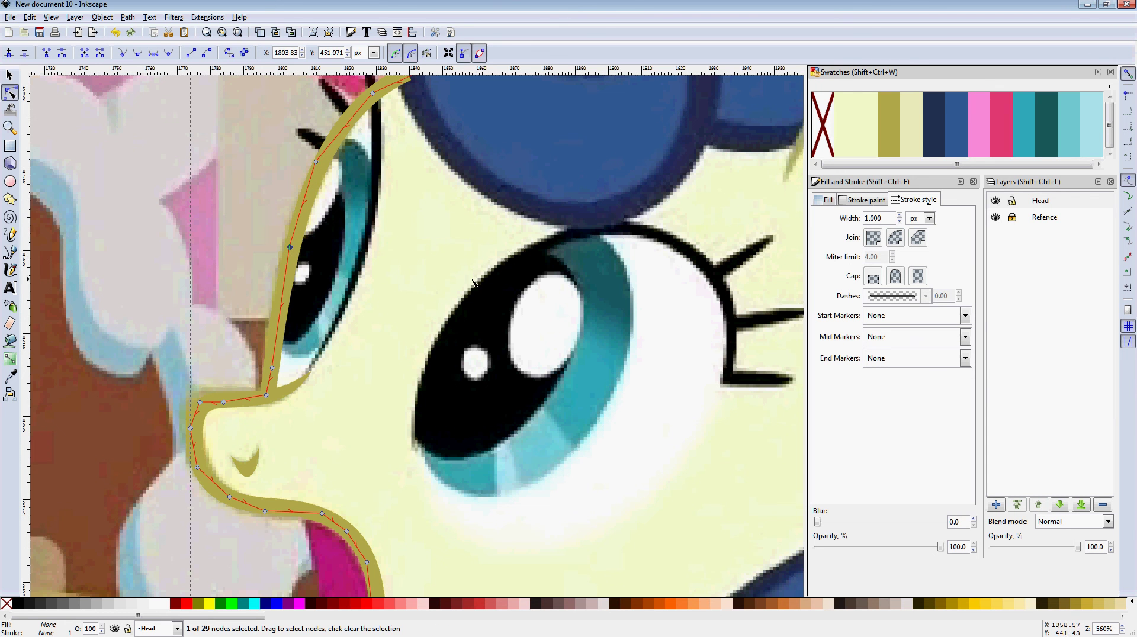
Step: Reposition the head shape's nodes at the snout tip and along the upper lip within the outline stroke
{"action": "scroll", "coordinate": [472, 279], "scroll_direction": "up", "scroll_amount": 2}
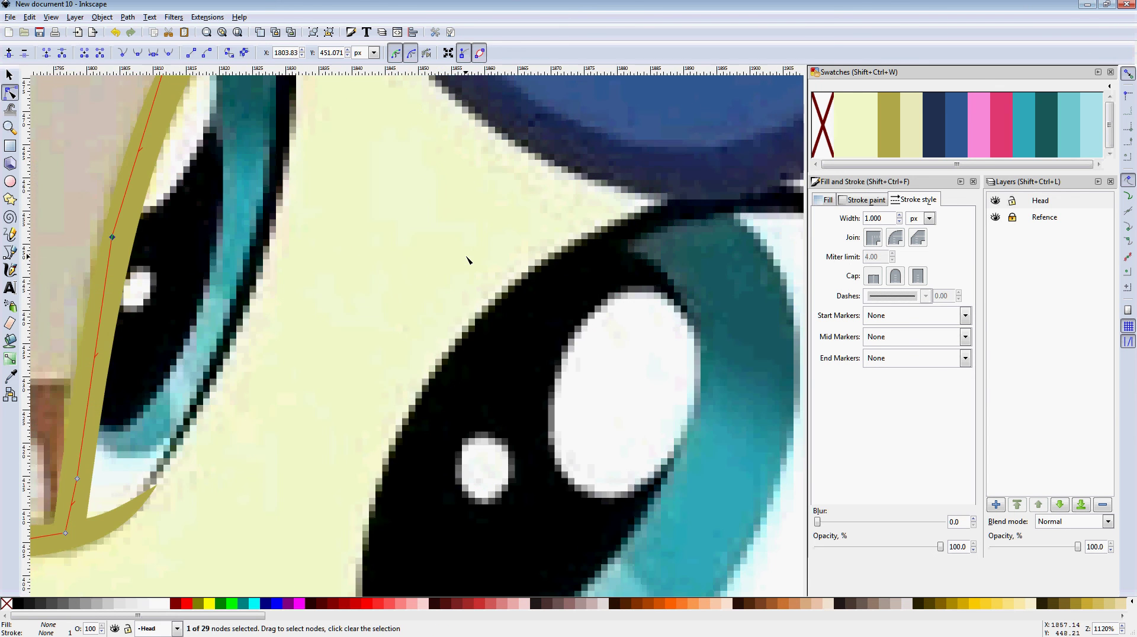
{"action": "scroll", "coordinate": [468, 259], "scroll_direction": "down", "scroll_amount": 1}
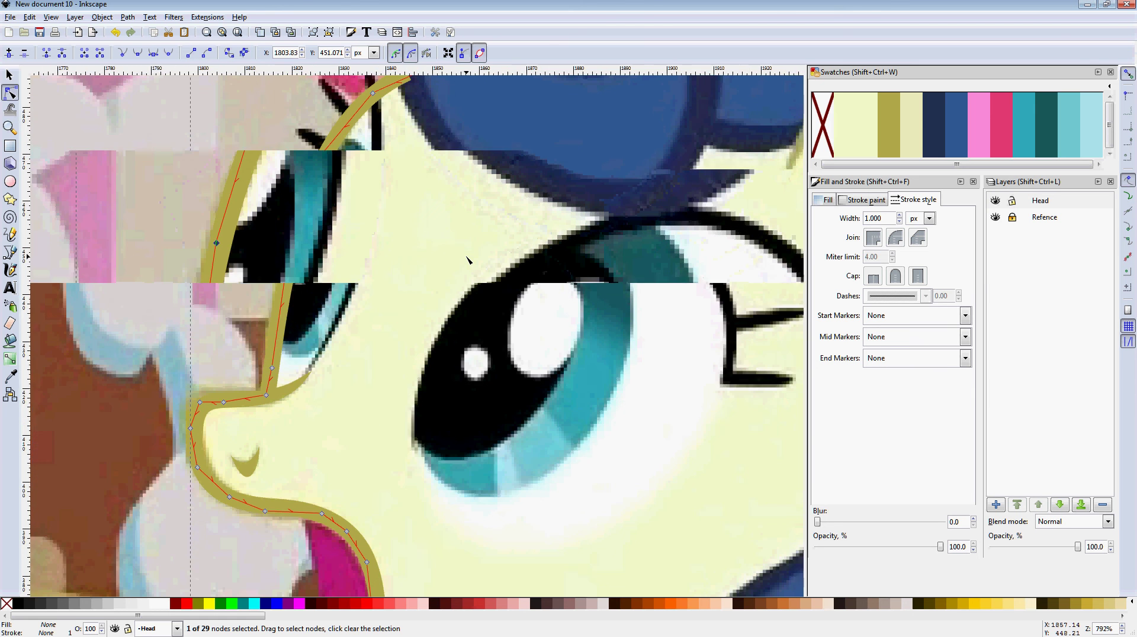
{"action": "scroll", "coordinate": [468, 260], "scroll_direction": "up", "scroll_amount": 2}
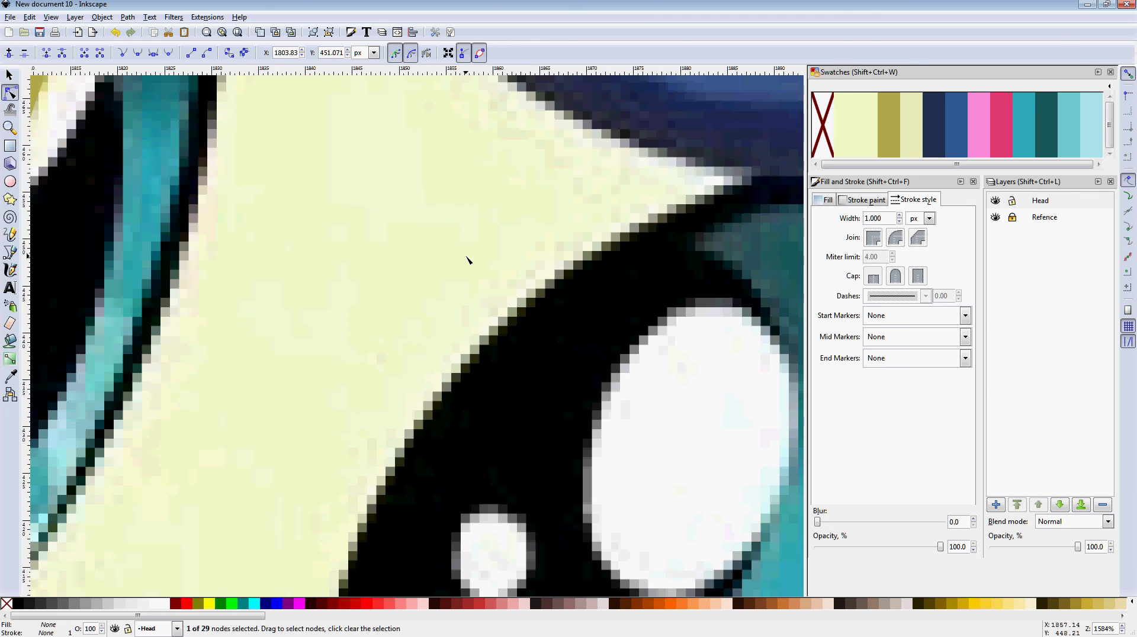
{"action": "scroll", "coordinate": [468, 260], "scroll_direction": "down", "scroll_amount": 5}
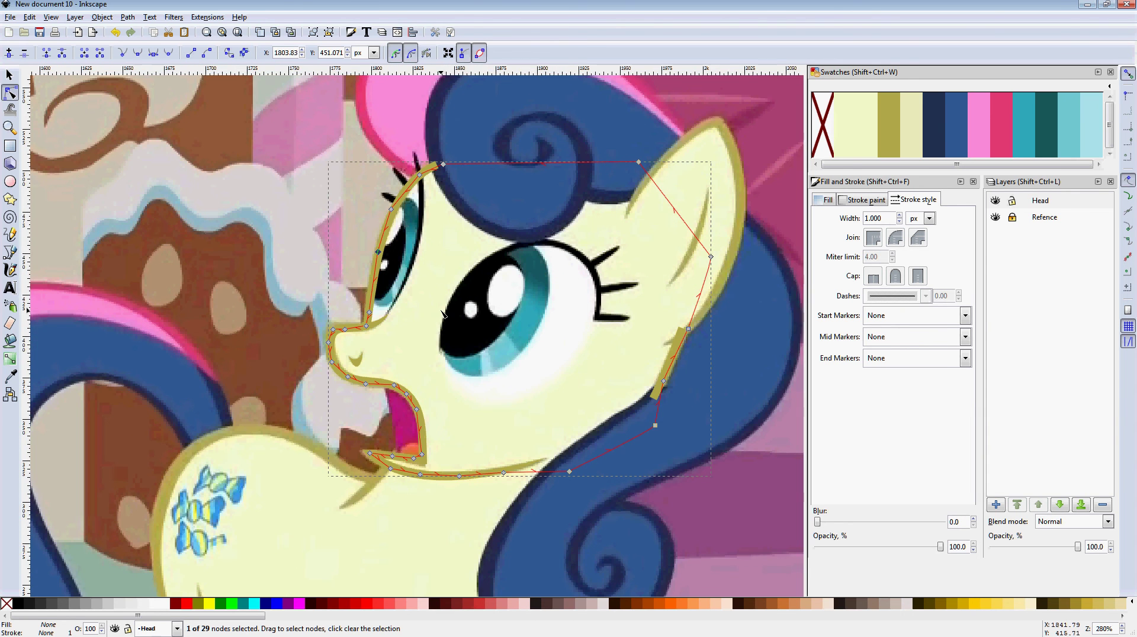
{"action": "scroll", "coordinate": [443, 314], "scroll_direction": "up", "scroll_amount": 1}
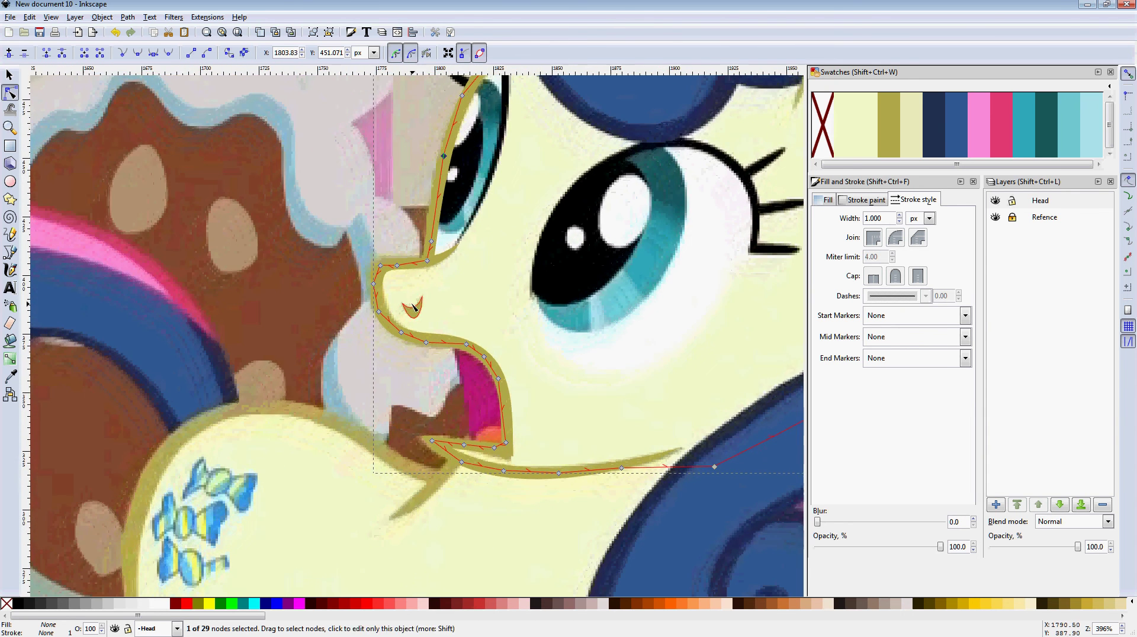
{"action": "scroll", "coordinate": [413, 306], "scroll_direction": "up", "scroll_amount": 2}
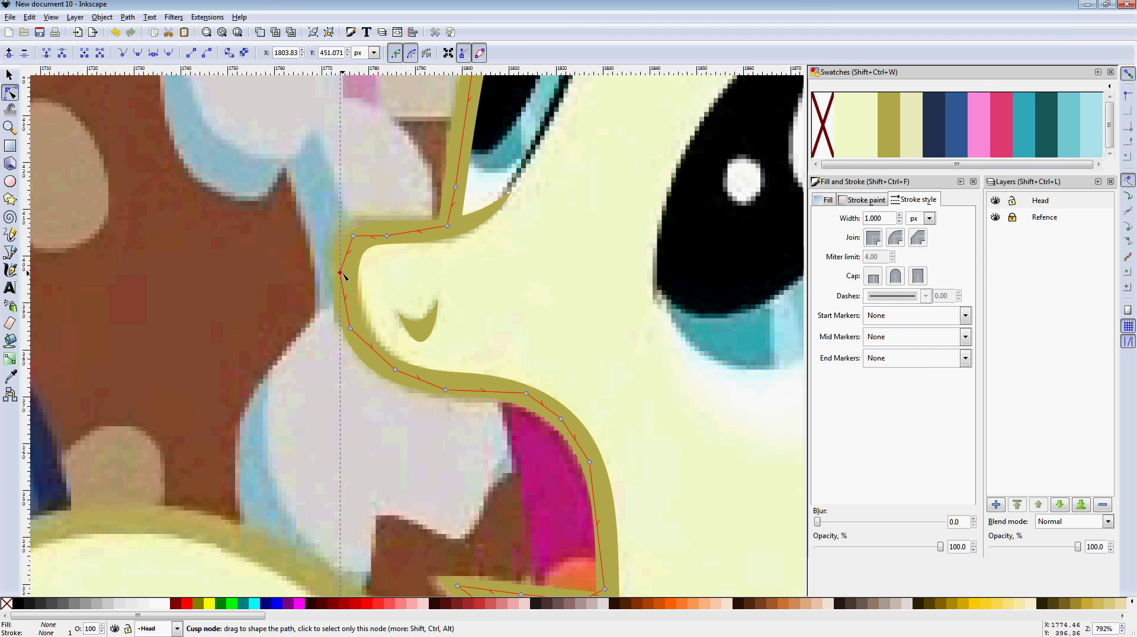
{"action": "left_click_drag", "start_coordinate": [343, 274], "coordinate": [347, 274]}
{"action": "left_click", "coordinate": [351, 329]}
{"action": "left_click", "coordinate": [447, 389]}
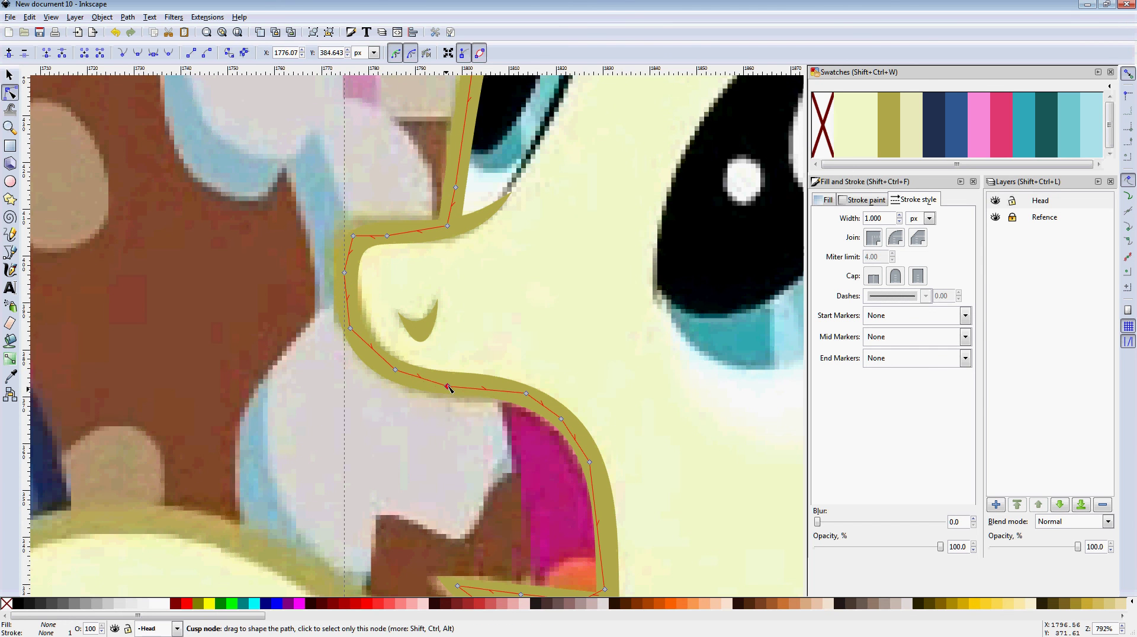
Step: Adjust the head shape's node at the inner mouth corner so it sits within the outline stroke
{"action": "left_click_drag", "start_coordinate": [629, 568], "coordinate": [555, 452]}
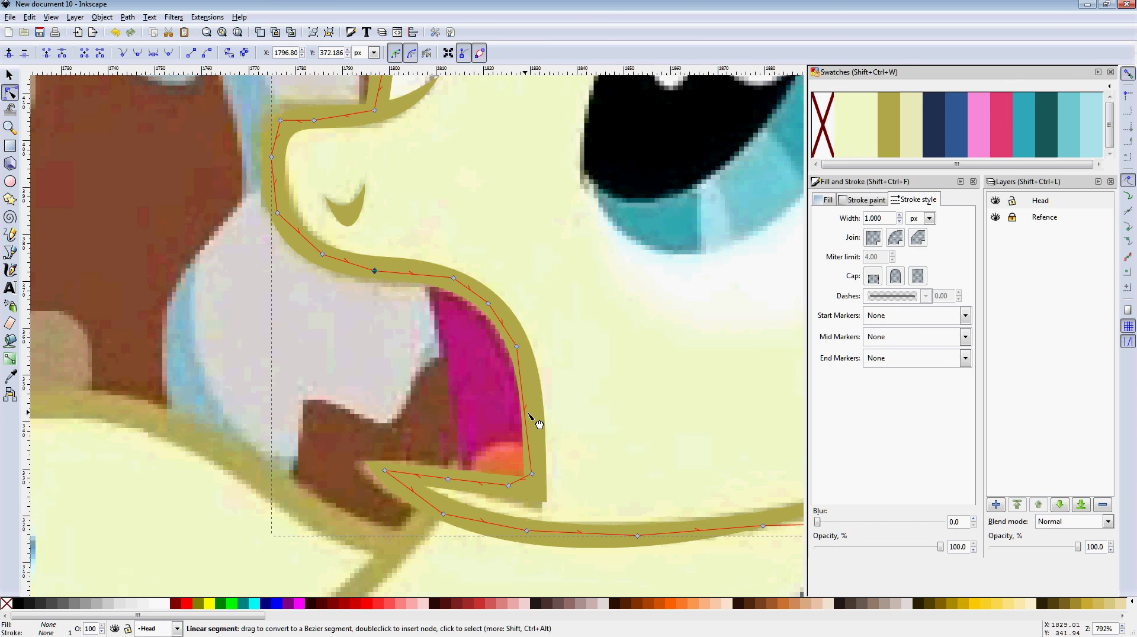
{"action": "scroll", "coordinate": [534, 415], "scroll_direction": "down", "scroll_amount": 3}
{"action": "scroll", "coordinate": [533, 415], "scroll_direction": "right", "scroll_amount": 1}
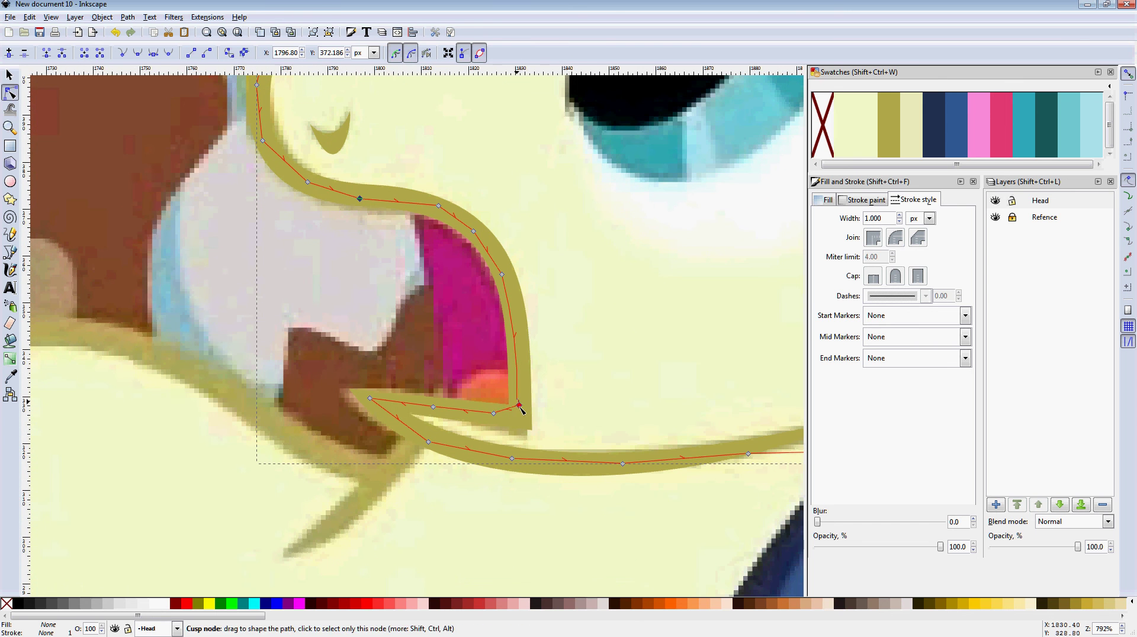
{"action": "left_click", "coordinate": [521, 407]}
Step: Inspect the head shape's path along the jaw, mane, ear and face edge for nodes straying outside the outline
{"action": "scroll", "coordinate": [540, 450], "scroll_direction": "right", "scroll_amount": 12}
{"action": "scroll", "coordinate": [539, 450], "scroll_direction": "down", "scroll_amount": 2}
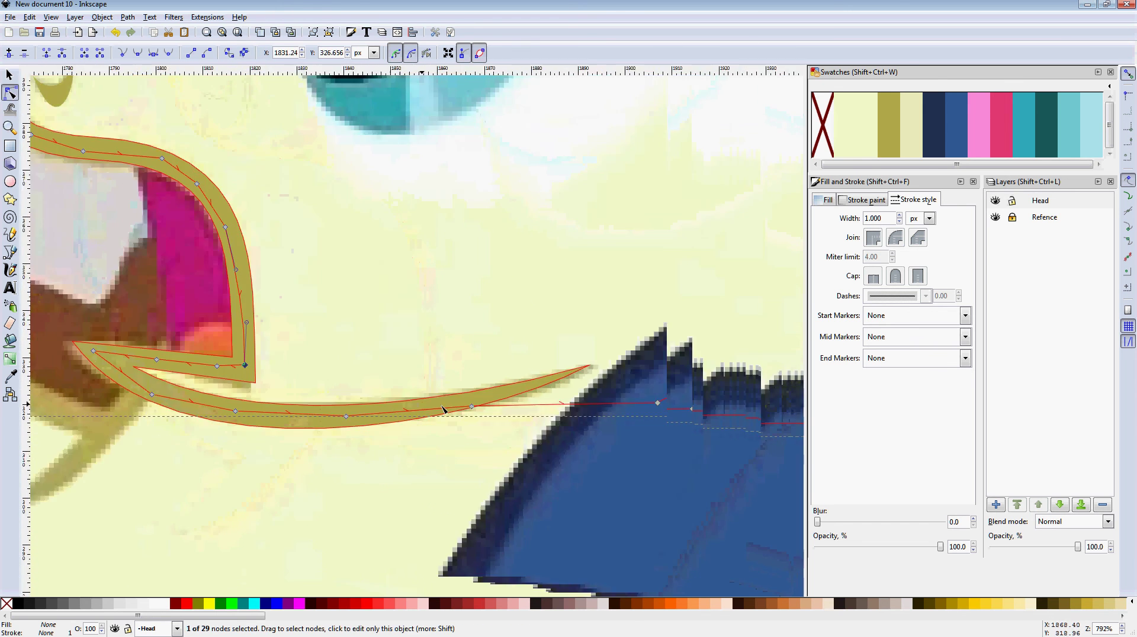
{"action": "scroll", "coordinate": [444, 403], "scroll_direction": "right", "scroll_amount": 20}
{"action": "scroll", "coordinate": [453, 374], "scroll_direction": "up", "scroll_amount": 14}
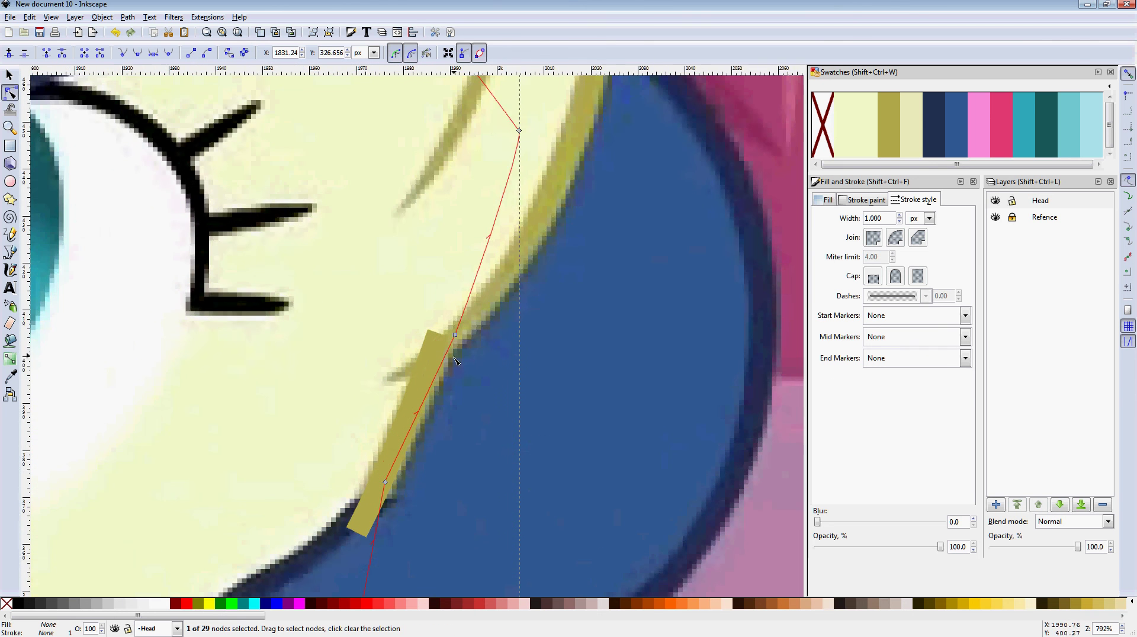
{"action": "scroll", "coordinate": [453, 361], "scroll_direction": "up", "scroll_amount": 10}
{"action": "scroll", "coordinate": [453, 361], "scroll_direction": "right", "scroll_amount": 2}
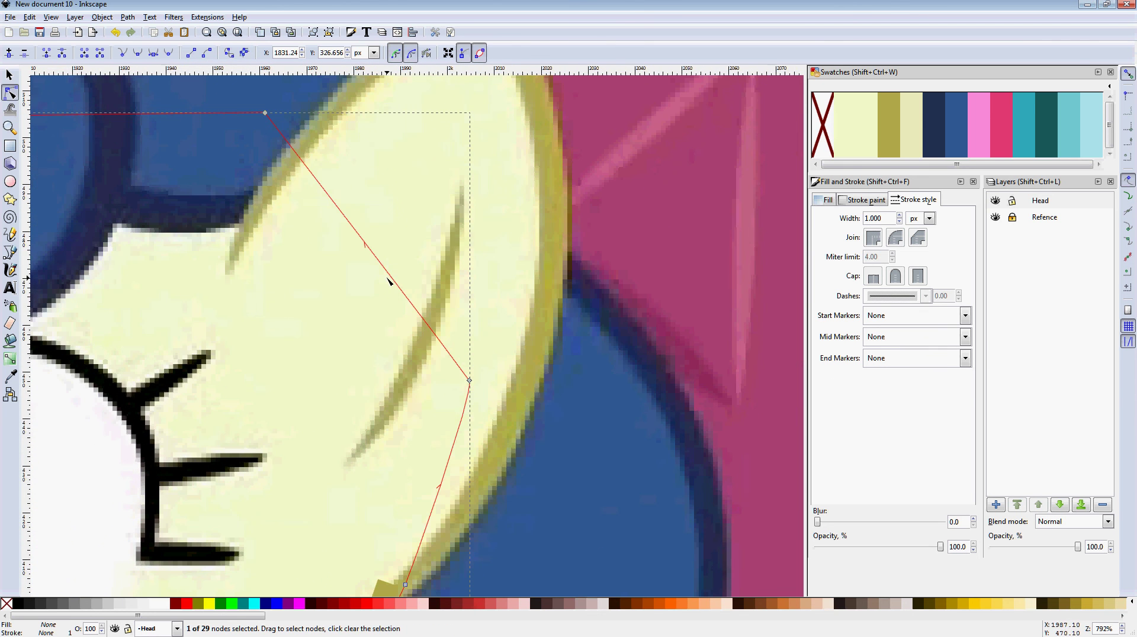
{"action": "scroll", "coordinate": [388, 282], "scroll_direction": "down", "scroll_amount": 1}
{"action": "scroll", "coordinate": [388, 281], "scroll_direction": "up", "scroll_amount": 8}
{"action": "scroll", "coordinate": [388, 282], "scroll_direction": "left", "scroll_amount": 10}
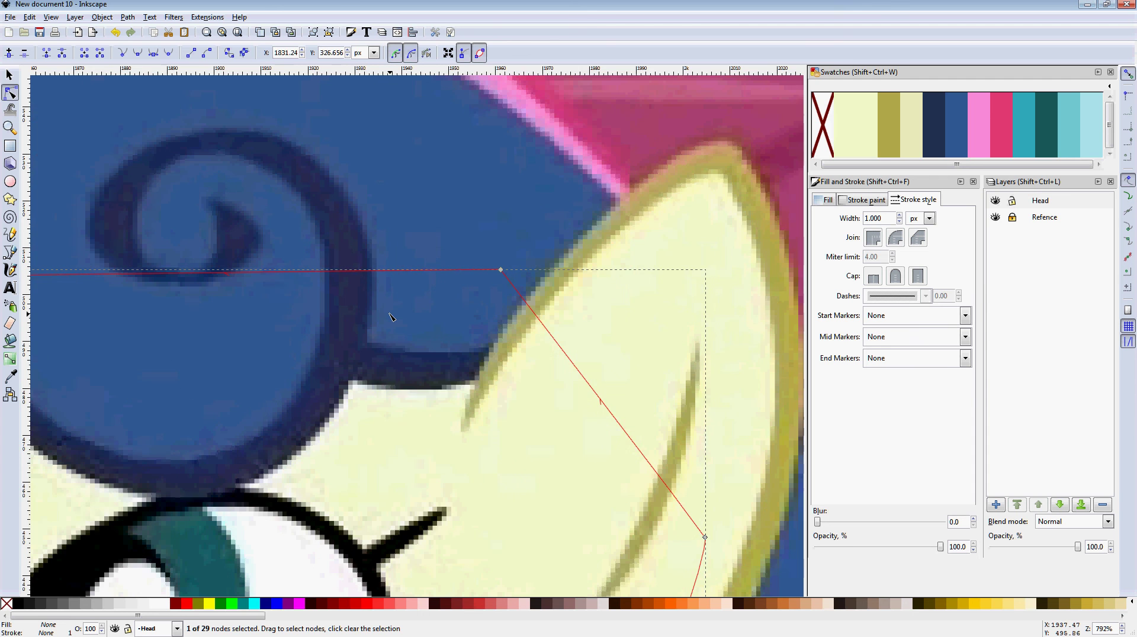
{"action": "scroll", "coordinate": [390, 317], "scroll_direction": "left", "scroll_amount": 16}
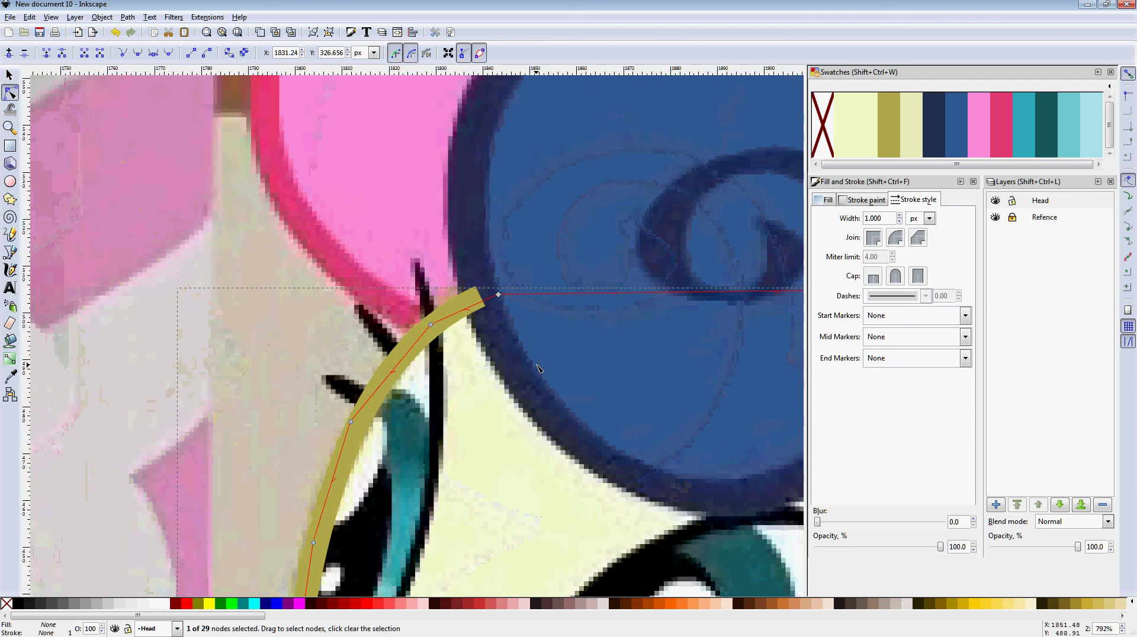
{"action": "scroll", "coordinate": [435, 369], "scroll_direction": "down", "scroll_amount": 2, "text": "ctrl"}
{"action": "scroll", "coordinate": [415, 361], "scroll_direction": "down", "scroll_amount": 9}
{"action": "scroll", "coordinate": [396, 354], "scroll_direction": "right", "scroll_amount": 7}
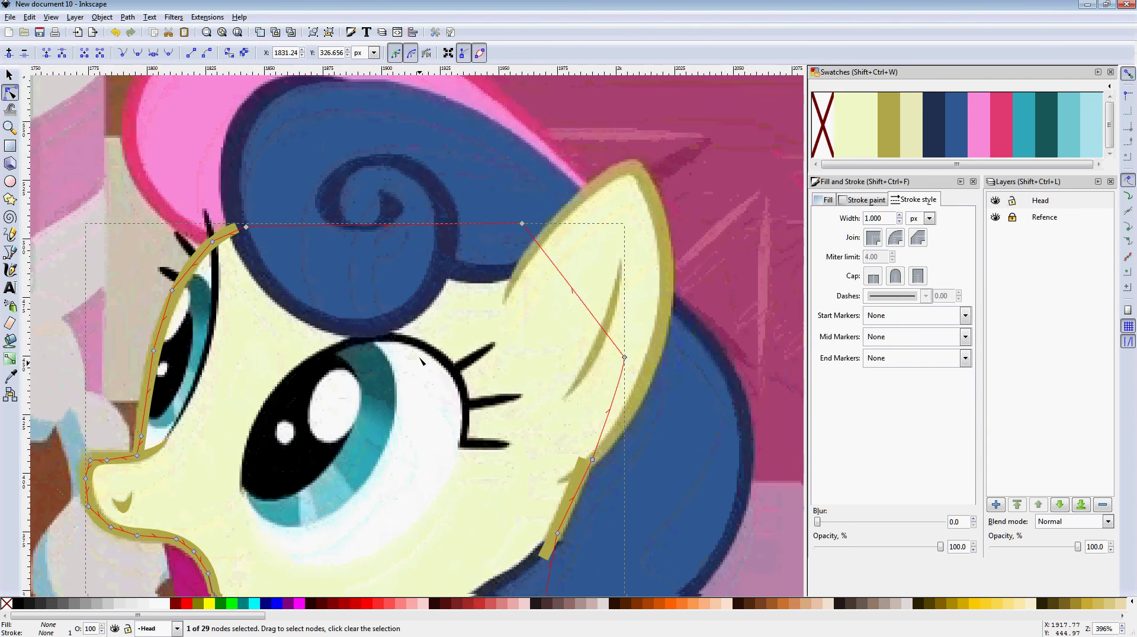
{"action": "scroll", "coordinate": [396, 355], "scroll_direction": "down", "scroll_amount": 1, "text": "ctrl"}
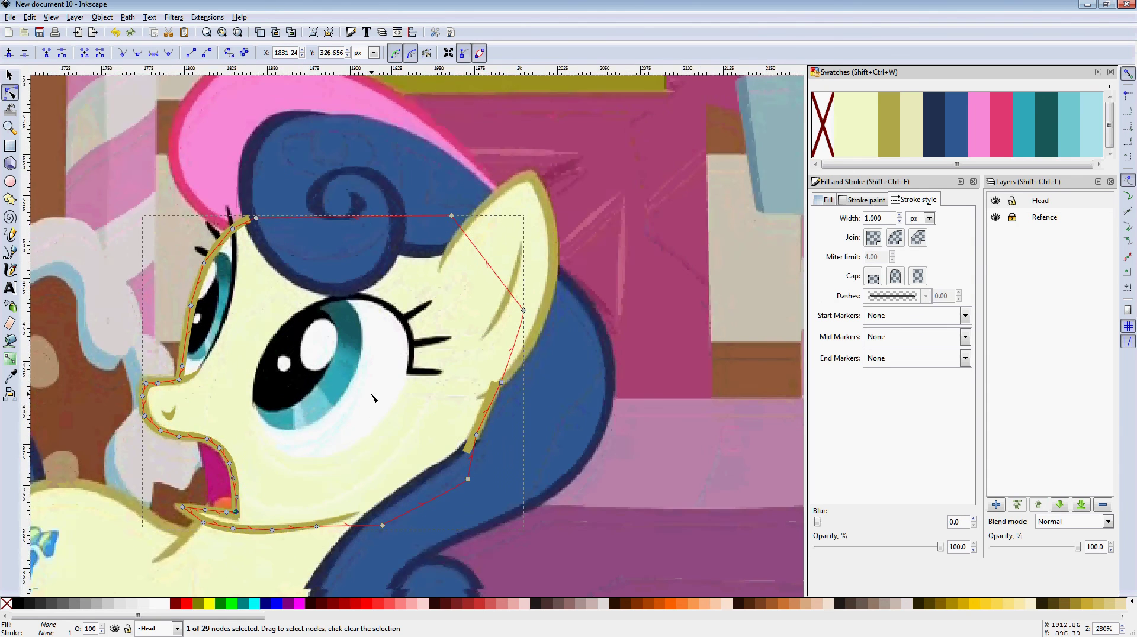
{"action": "scroll", "coordinate": [379, 337], "scroll_direction": "down", "scroll_amount": 2}
{"action": "scroll", "coordinate": [406, 261], "scroll_direction": "down", "scroll_amount": 4}
{"action": "scroll", "coordinate": [405, 249], "scroll_direction": "up", "scroll_amount": 5}
{"action": "scroll", "coordinate": [404, 237], "scroll_direction": "left", "scroll_amount": 5}
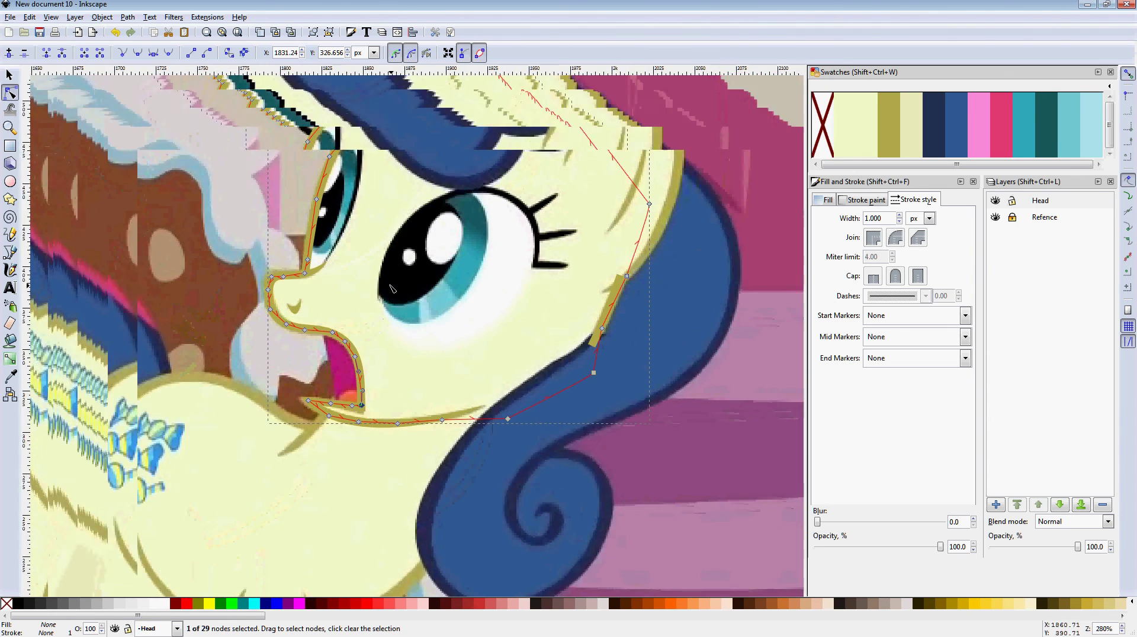
{"action": "scroll", "coordinate": [403, 219], "scroll_direction": "up", "scroll_amount": 3}
{"action": "scroll", "coordinate": [403, 220], "scroll_direction": "right", "scroll_amount": 1}
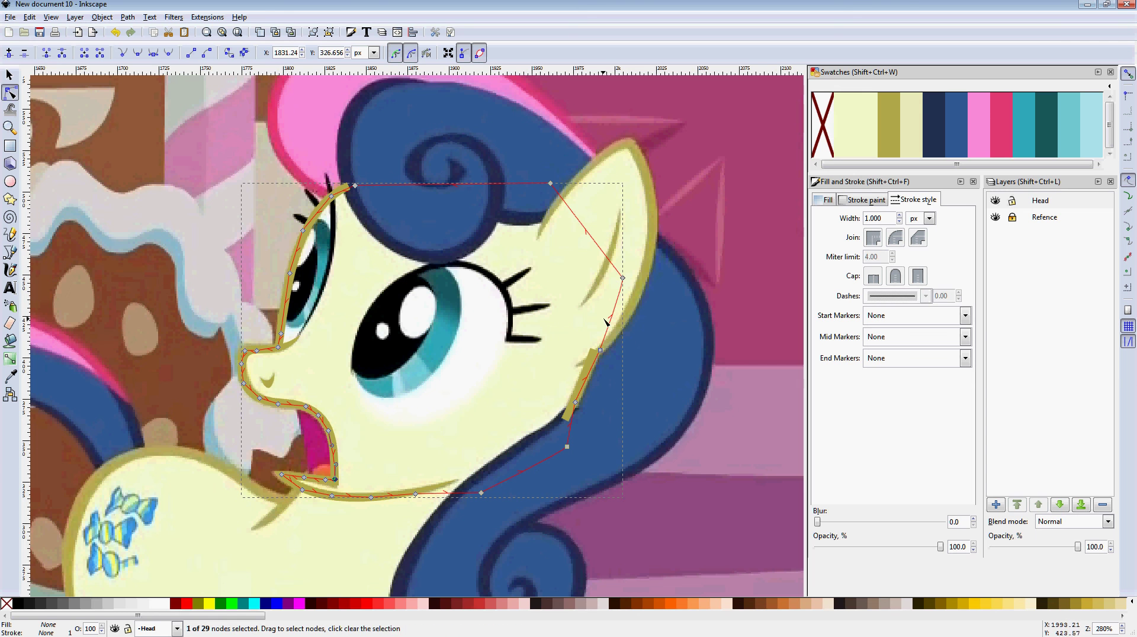
Step: Fill the head shape with the pale yellow swatch and send it to the bottom, behind the head lines and nostril
{"action": "left_click", "coordinate": [869, 120]}
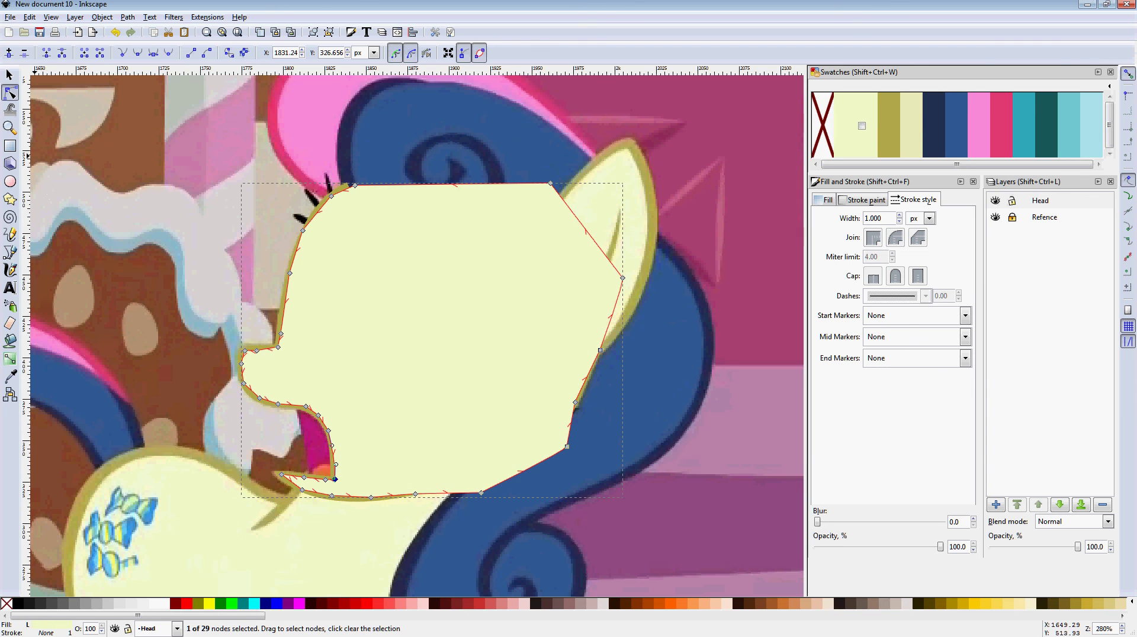
{"action": "left_click", "coordinate": [16, 72]}
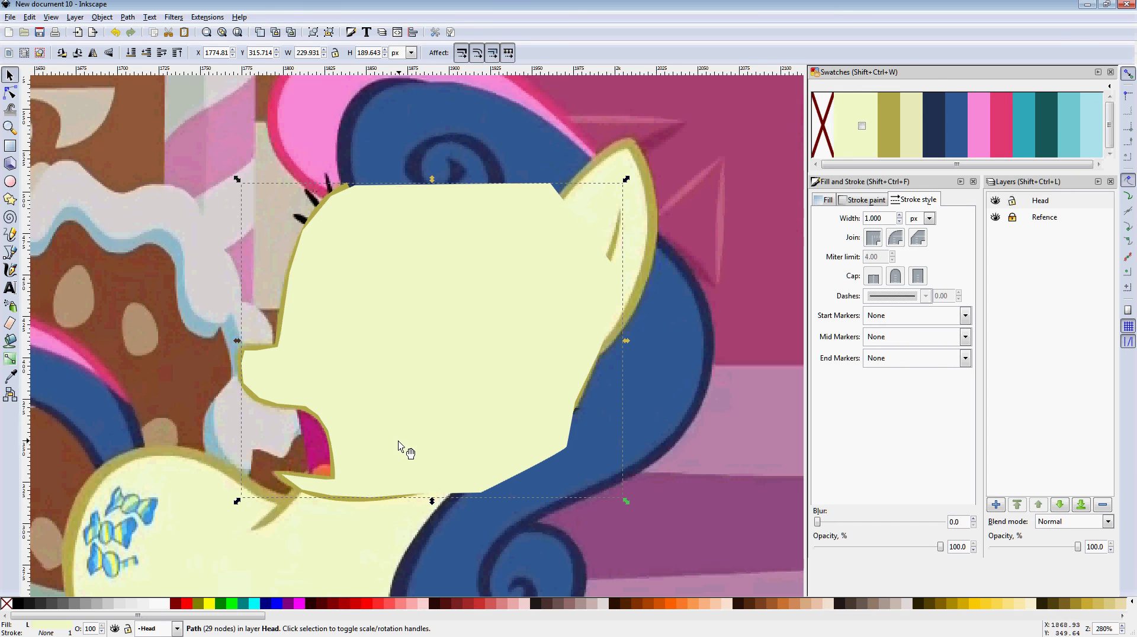
{"action": "key", "text": "End"}
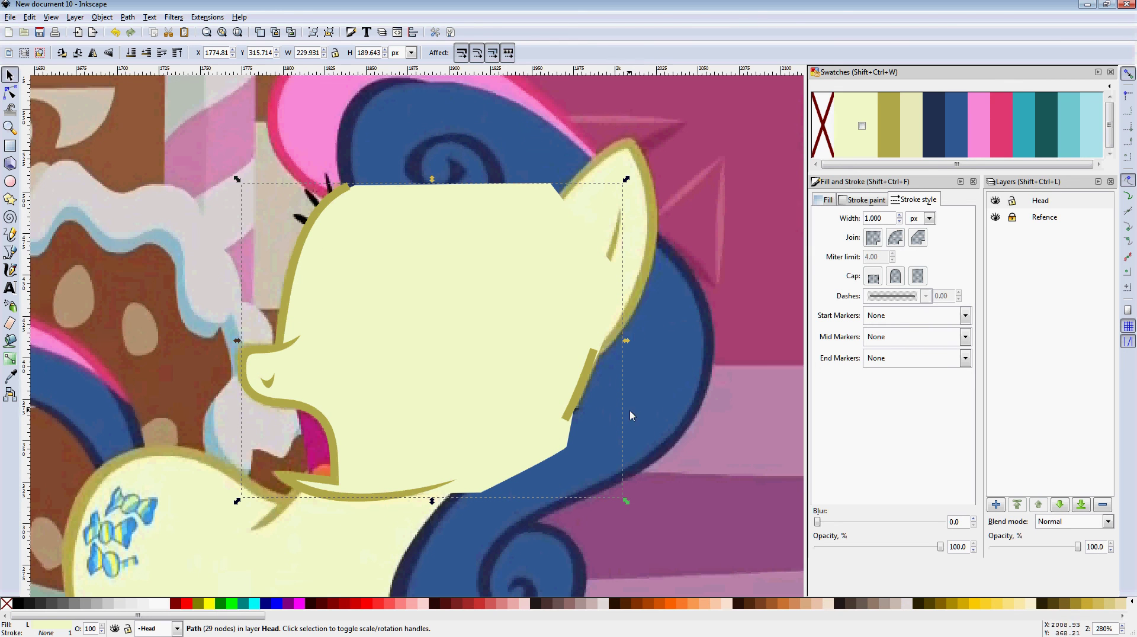
Step: Select the filled head shape together with its face, mouth, nostril and cheek line paths, and group them
{"action": "left_click", "coordinate": [160, 192]}
{"action": "scroll", "coordinate": [332, 368], "scroll_direction": "down", "scroll_amount": 6}
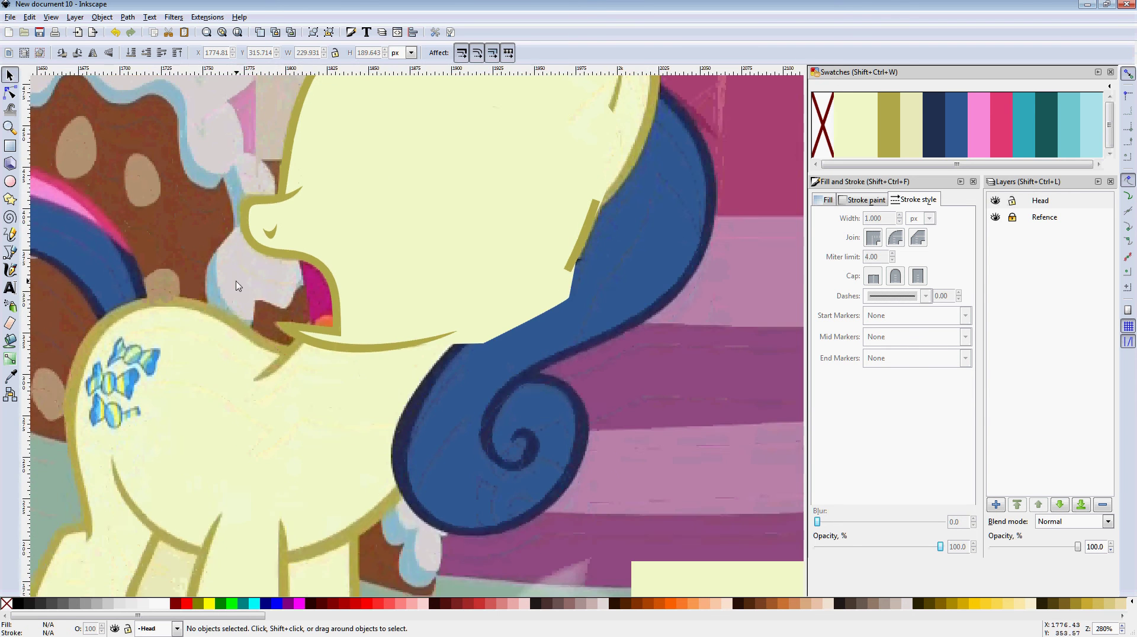
{"action": "left_click_drag", "start_coordinate": [194, 248], "coordinate": [230, 349]}
{"action": "scroll", "coordinate": [230, 350], "scroll_direction": "up", "scroll_amount": 1}
{"action": "middle_click", "coordinate": [230, 349]}
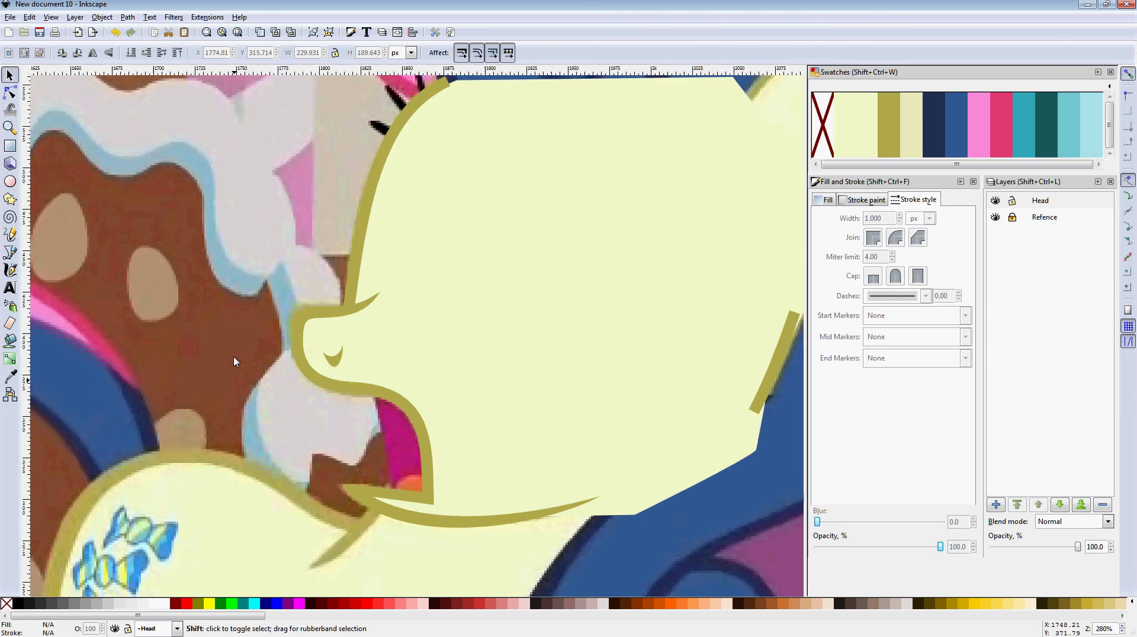
{"action": "middle_click", "coordinate": [230, 350], "text": "shift"}
{"action": "left_click_drag", "start_coordinate": [293, 310], "coordinate": [240, 344]}
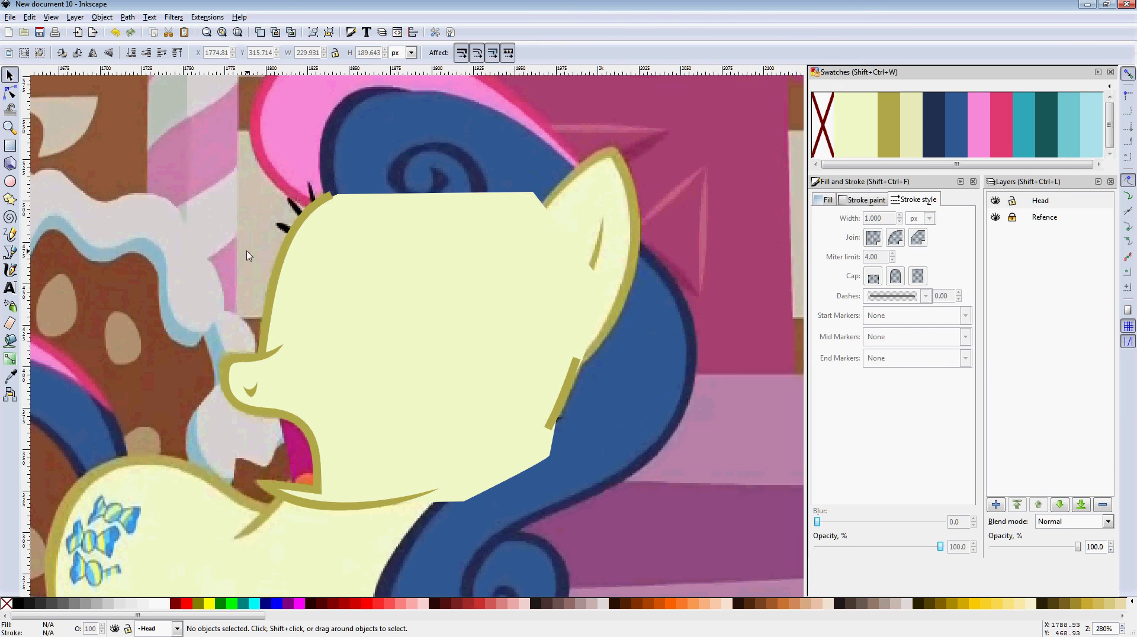
{"action": "left_click_drag", "start_coordinate": [139, 133], "coordinate": [661, 539]}
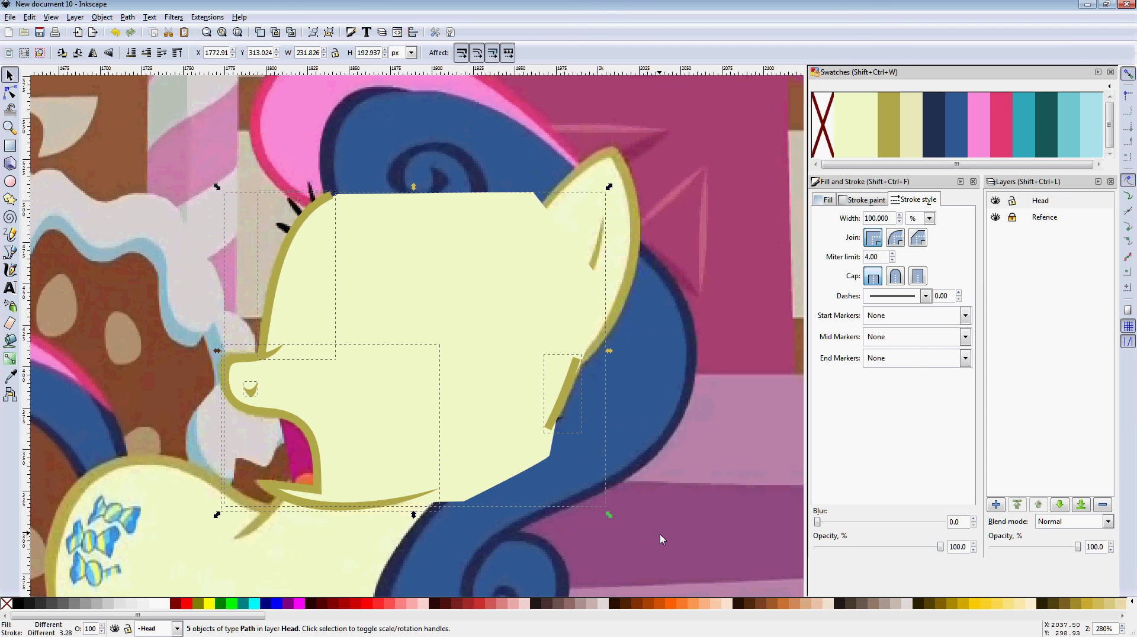
{"action": "key", "text": "ctrl"}
{"action": "key", "text": "ctrl+g"}
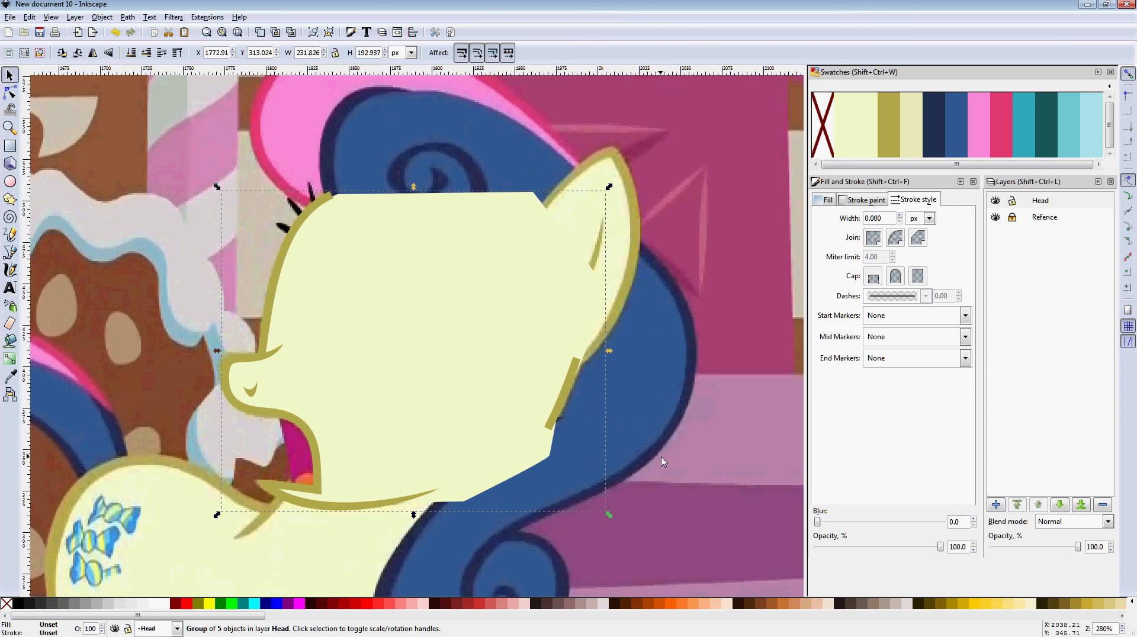
Step: Try moving the grouped head as one object, undo the move and clear the selection
{"action": "scroll", "coordinate": [687, 450], "scroll_direction": "down", "scroll_amount": 3}
{"action": "left_click_drag", "start_coordinate": [445, 248], "coordinate": [561, 264]}
{"action": "key", "text": "ctrl+z"}
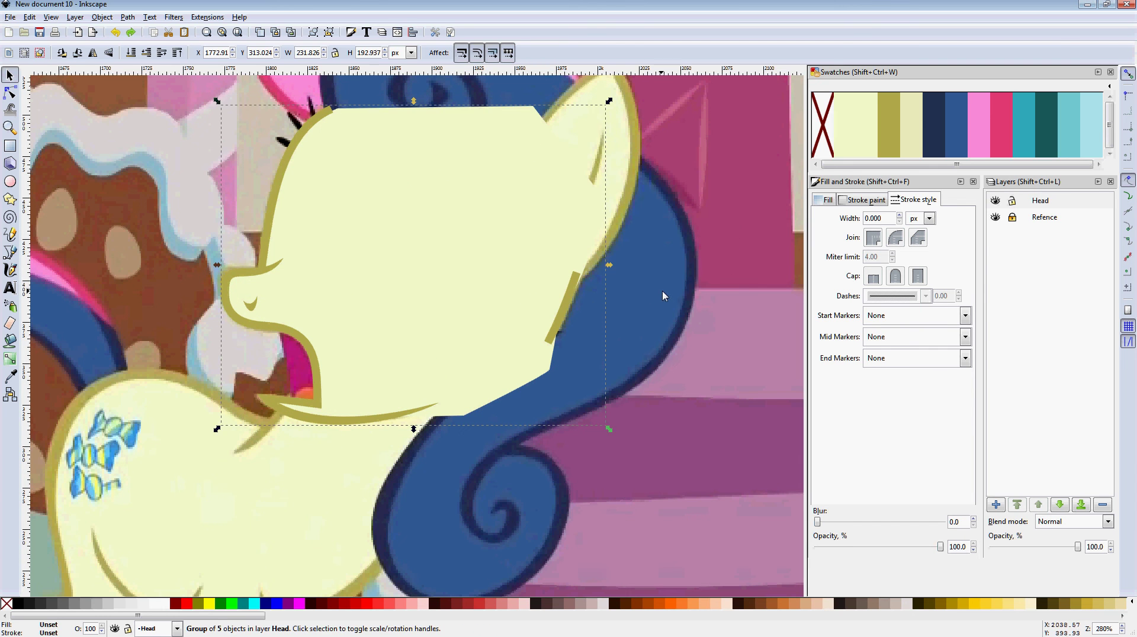
{"action": "left_click", "coordinate": [662, 291]}
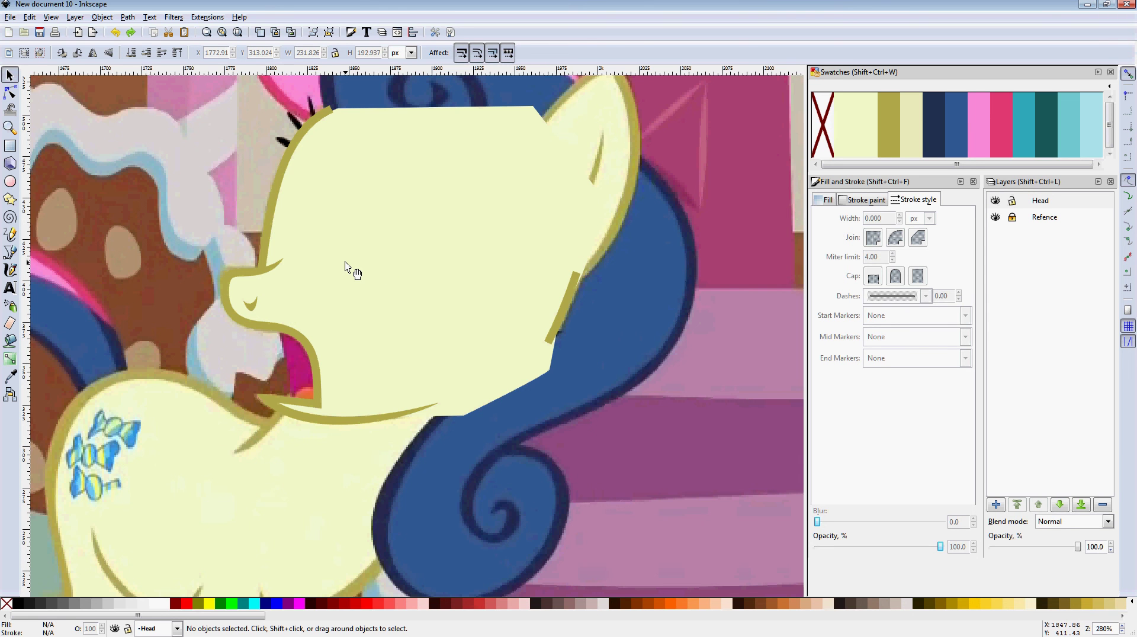
Step: Select the filled head shape inside the group with the node editing tool to show its nodes
{"action": "left_click_drag", "start_coordinate": [246, 200], "coordinate": [317, 269]}
{"action": "left_click_drag", "start_coordinate": [447, 413], "coordinate": [460, 318]}
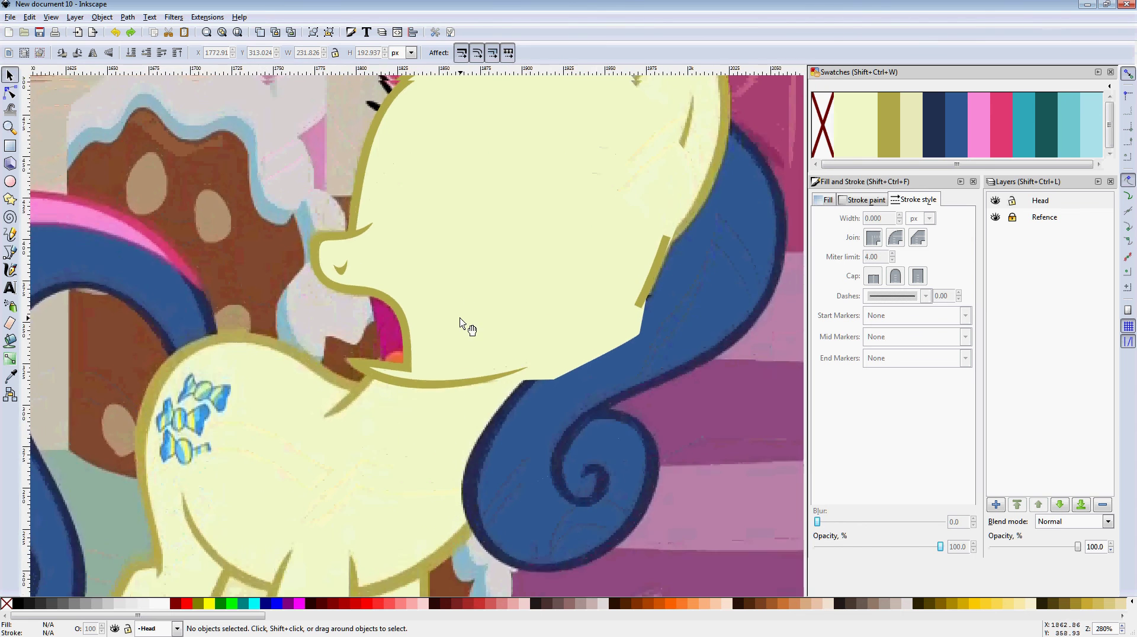
{"action": "scroll", "coordinate": [460, 325], "scroll_direction": "up", "scroll_amount": 4}
{"action": "left_click", "coordinate": [10, 92]}
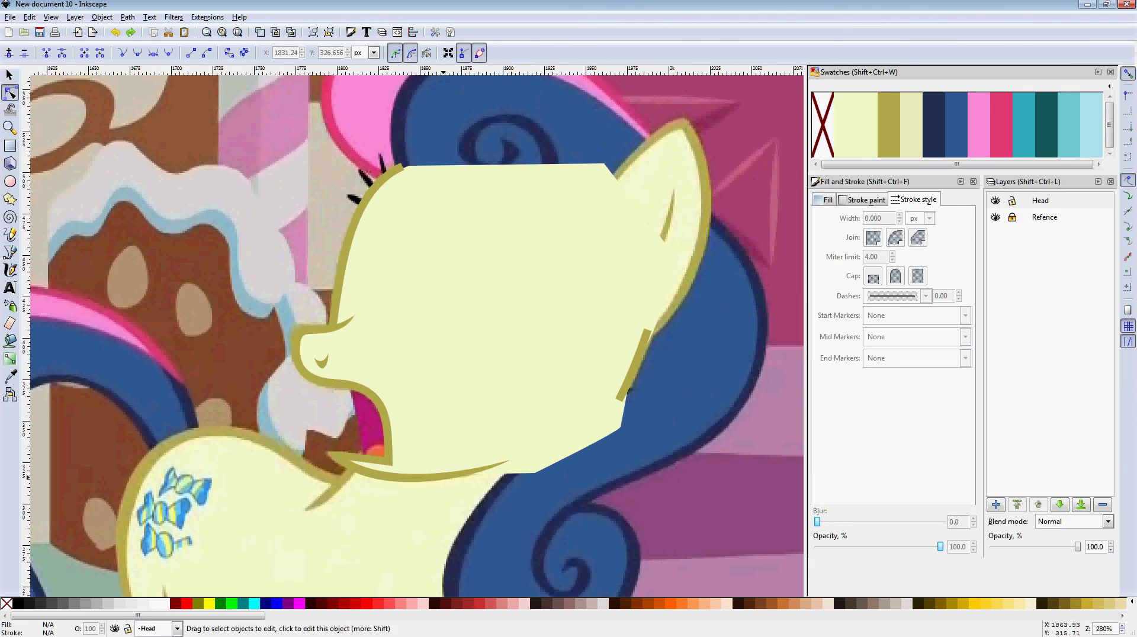
{"action": "left_click", "coordinate": [444, 477]}
{"action": "left_click", "coordinate": [579, 325]}
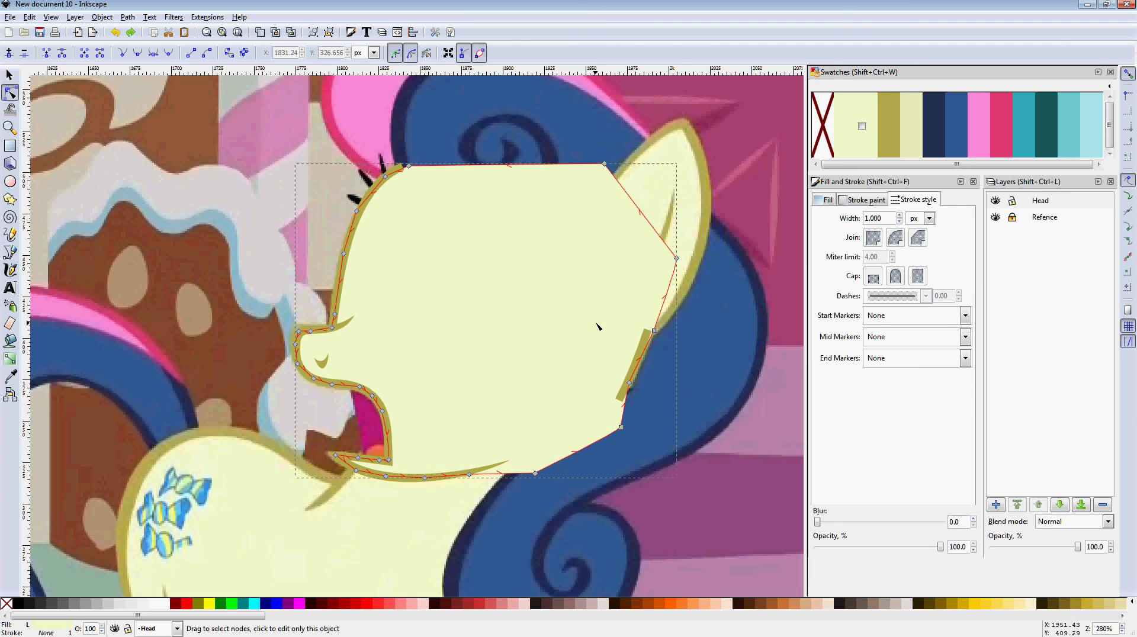
Step: Select the short line below the ear inside the group, select it together with the head shape, and clear the selection
{"action": "left_click", "coordinate": [655, 349]}
{"action": "left_click", "coordinate": [643, 340]}
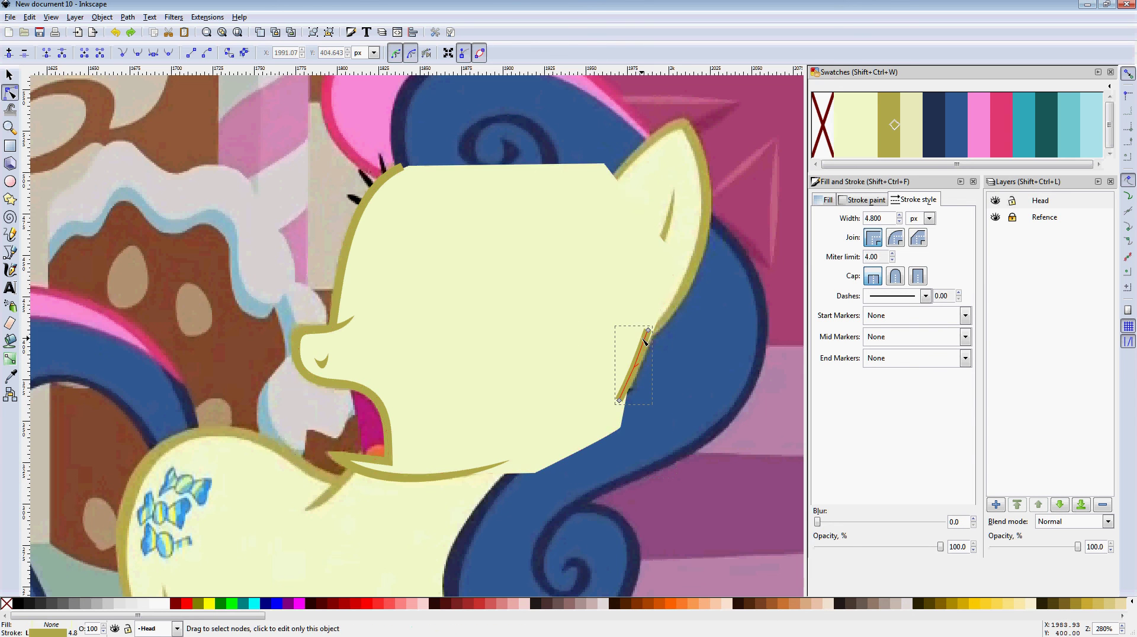
{"action": "left_click", "coordinate": [444, 271]}
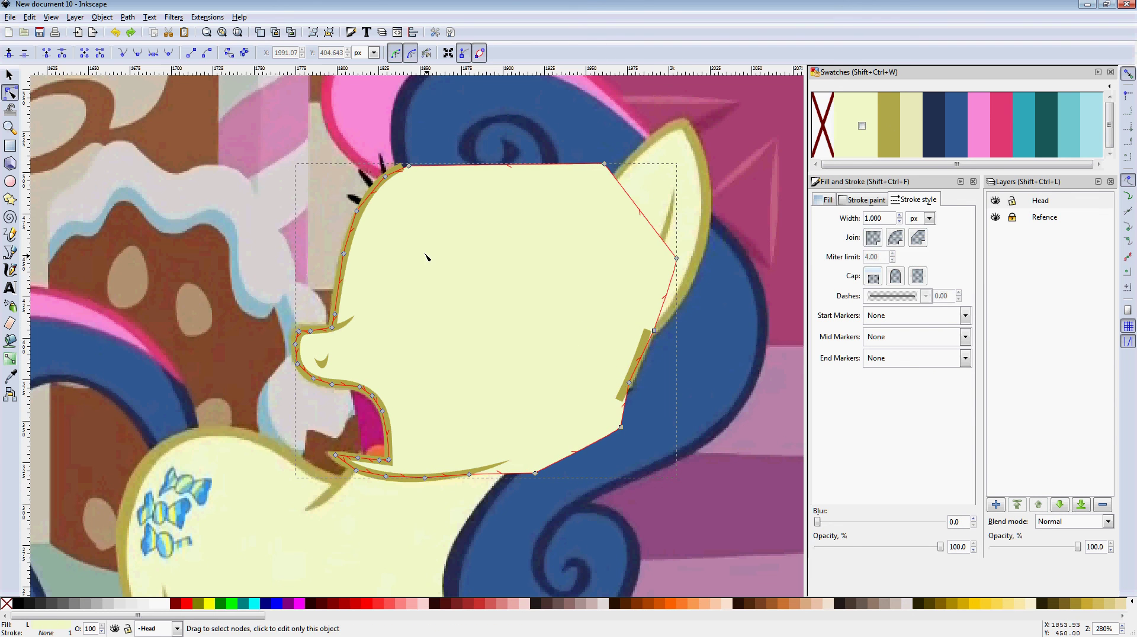
{"action": "left_click", "coordinate": [642, 357], "text": "shift"}
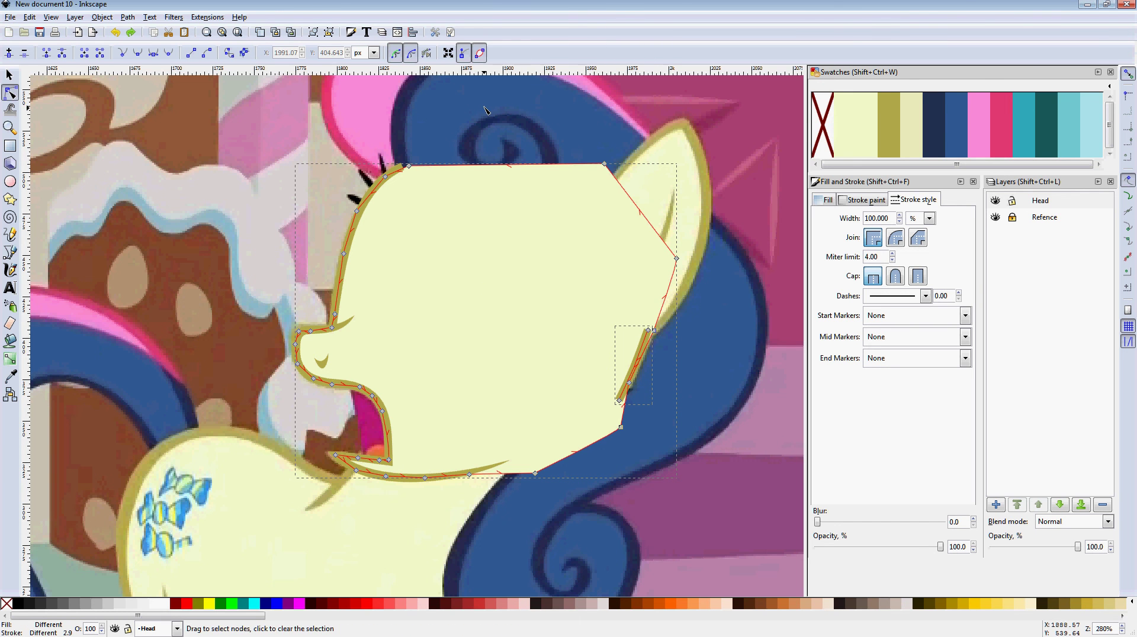
{"action": "left_click", "coordinate": [467, 118]}
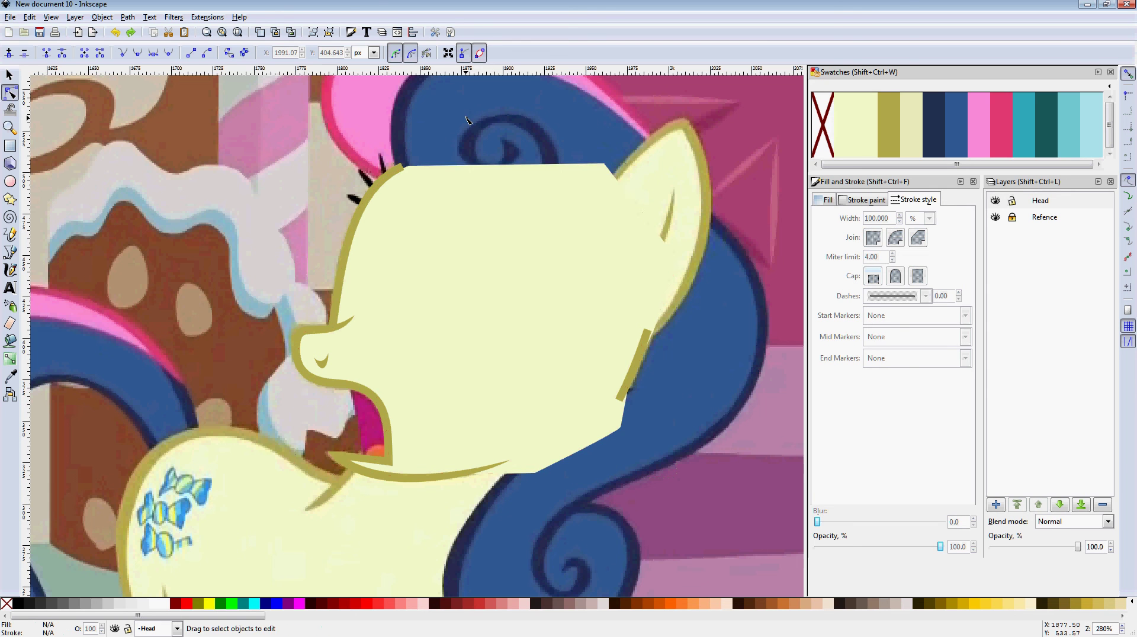
Step: Select the filled head shape with the node tool, select the forehead line and head shape individually as objects, and clear the selection
{"action": "left_click", "coordinate": [404, 189]}
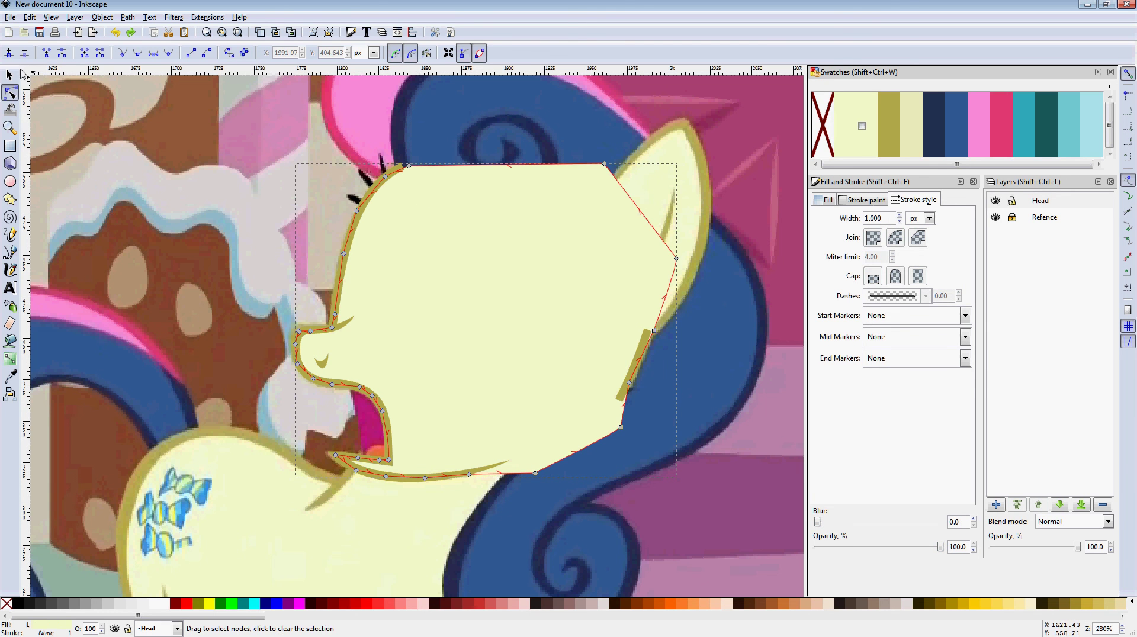
{"action": "left_click", "coordinate": [18, 72]}
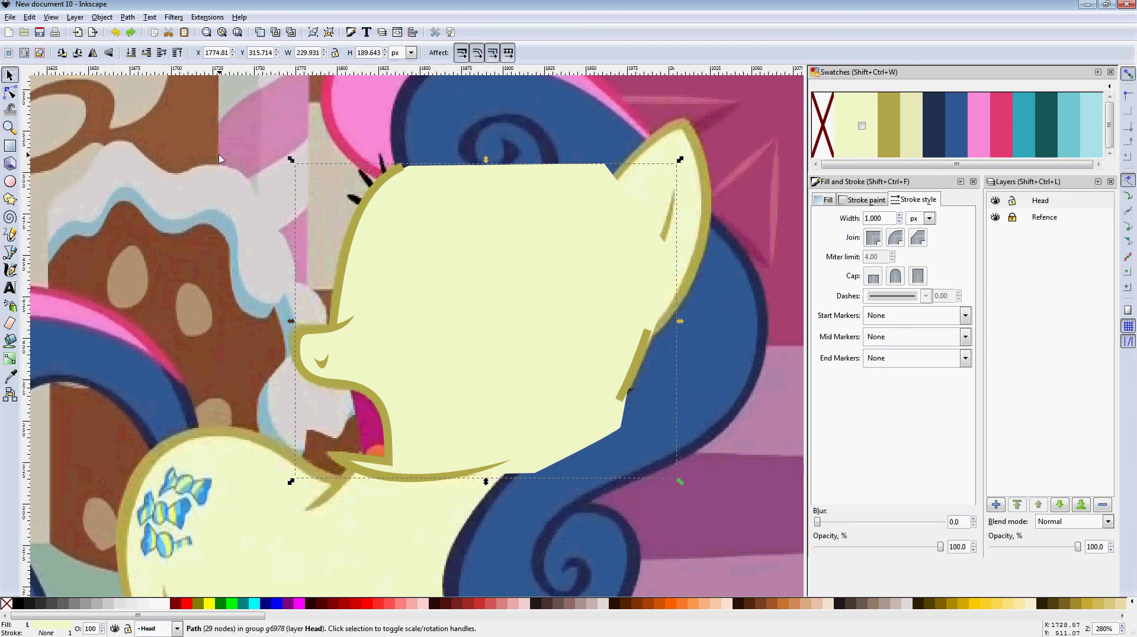
{"action": "left_click", "coordinate": [363, 222]}
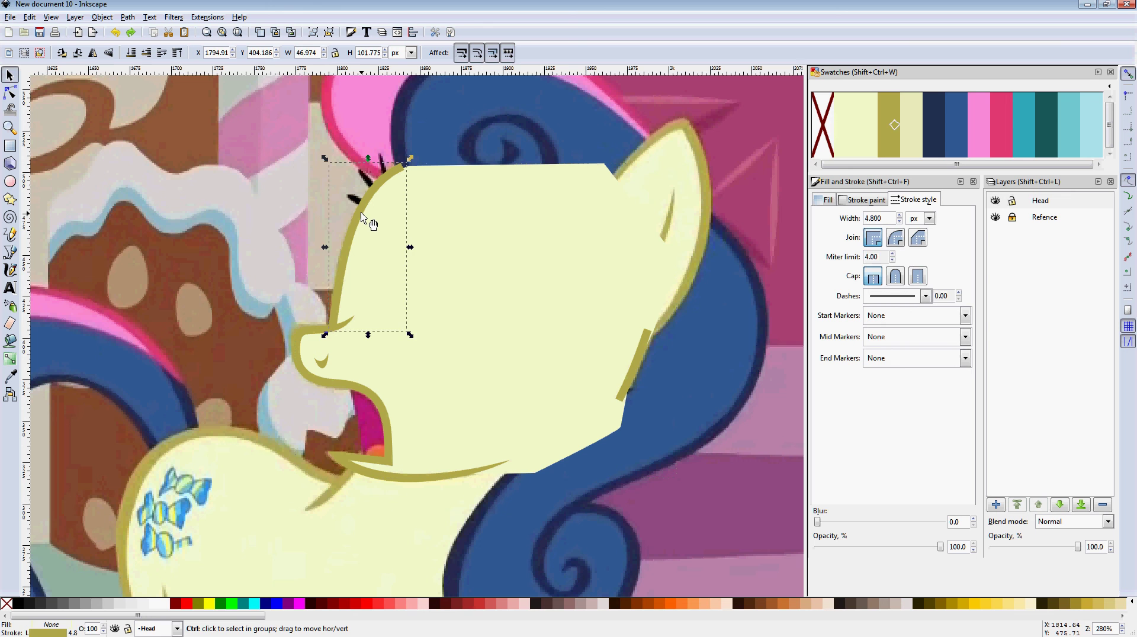
{"action": "left_click", "coordinate": [516, 289]}
{"action": "left_click", "coordinate": [446, 134]}
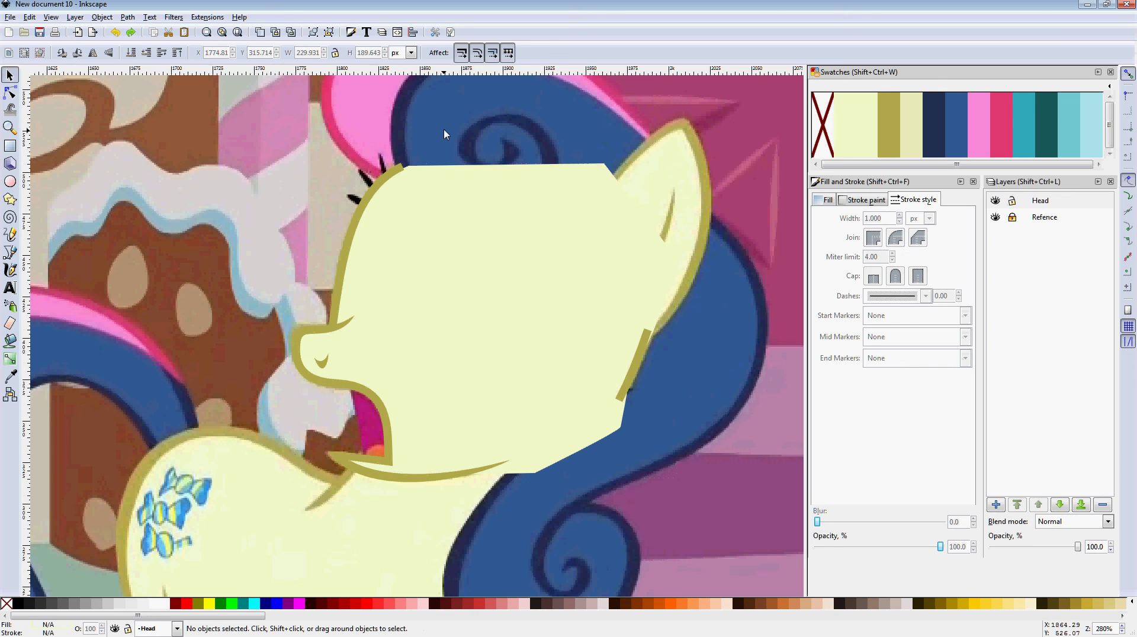
{"action": "left_click_drag", "start_coordinate": [305, 488], "coordinate": [334, 373]}
{"action": "left_click_drag", "start_coordinate": [329, 459], "coordinate": [354, 403]}
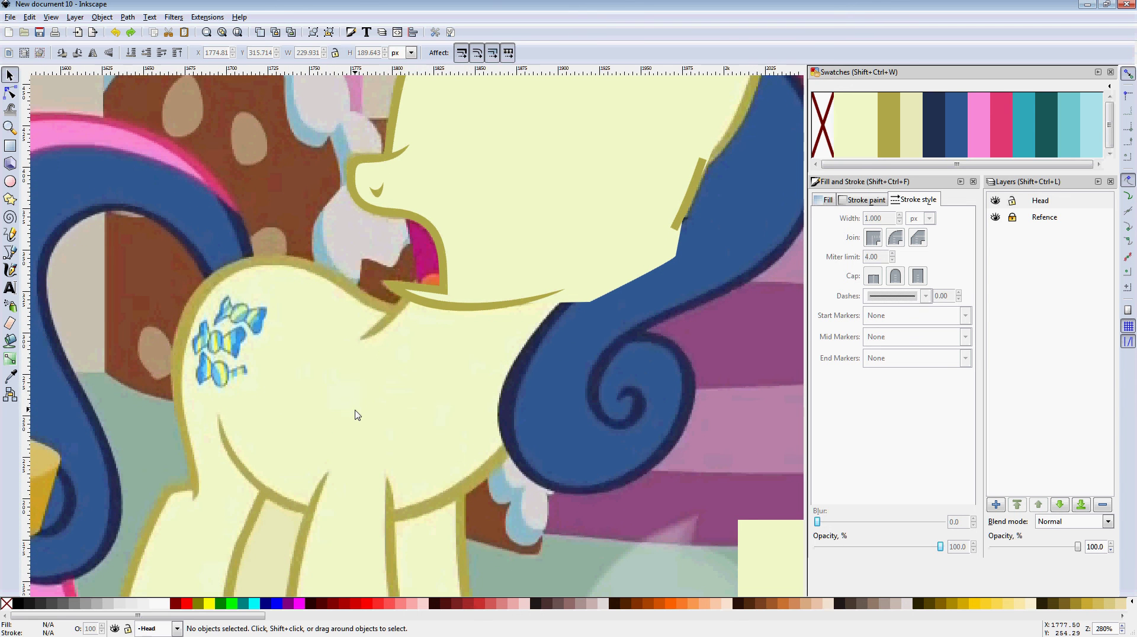
{"action": "left_click_drag", "start_coordinate": [438, 484], "coordinate": [463, 358]}
{"action": "mouse_move", "coordinate": [540, 345]}
{"action": "left_mouse_down"}
{"action": "mouse_move", "coordinate": [466, 361]}
{"action": "mouse_move", "coordinate": [471, 498]}
{"action": "left_mouse_up"}
{"action": "mouse_move", "coordinate": [455, 385]}
{"action": "left_mouse_down"}
{"action": "mouse_move", "coordinate": [440, 455]}
{"action": "mouse_move", "coordinate": [448, 468]}
{"action": "mouse_move", "coordinate": [472, 449]}
{"action": "left_mouse_up"}
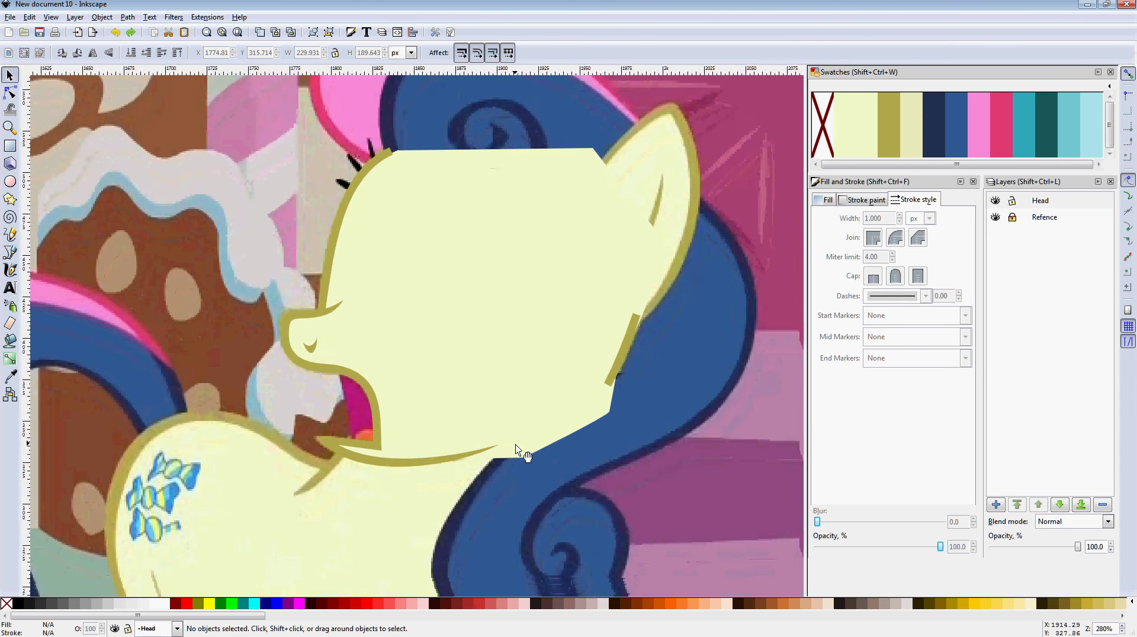
{"action": "scroll", "coordinate": [519, 462], "scroll_direction": "down", "scroll_amount": 1}
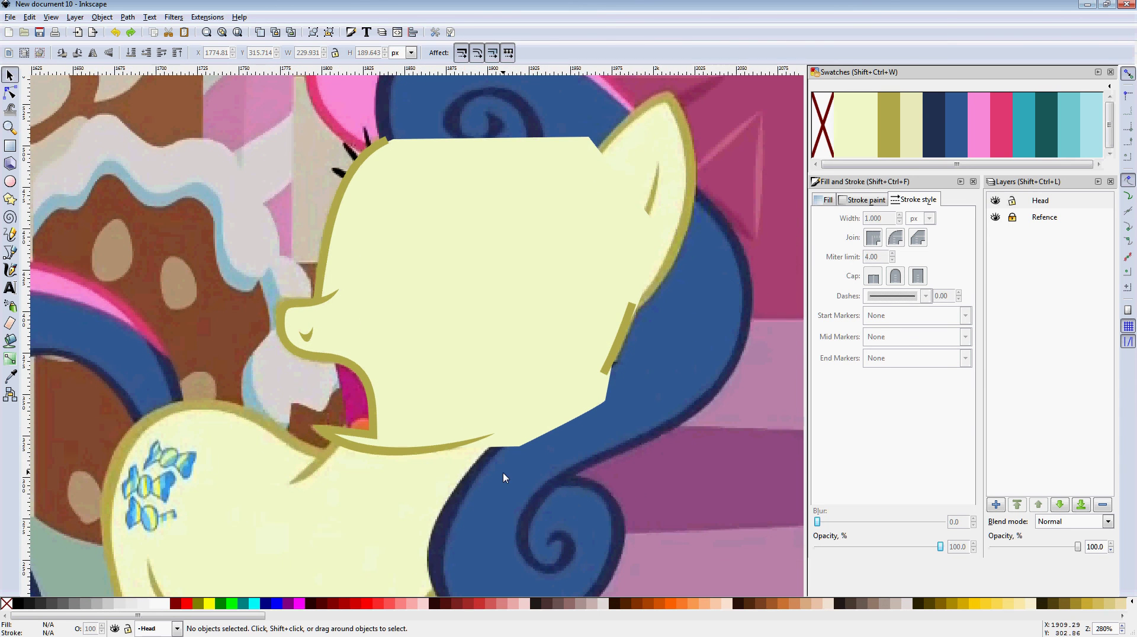
{"action": "left_click_drag", "start_coordinate": [503, 473], "coordinate": [543, 441]}
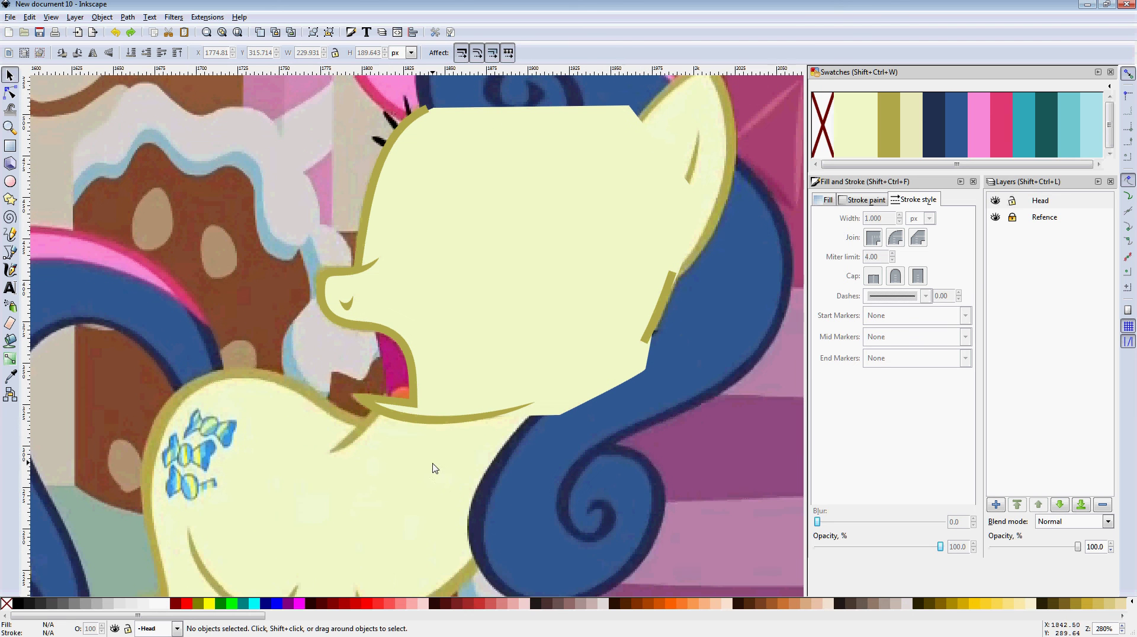